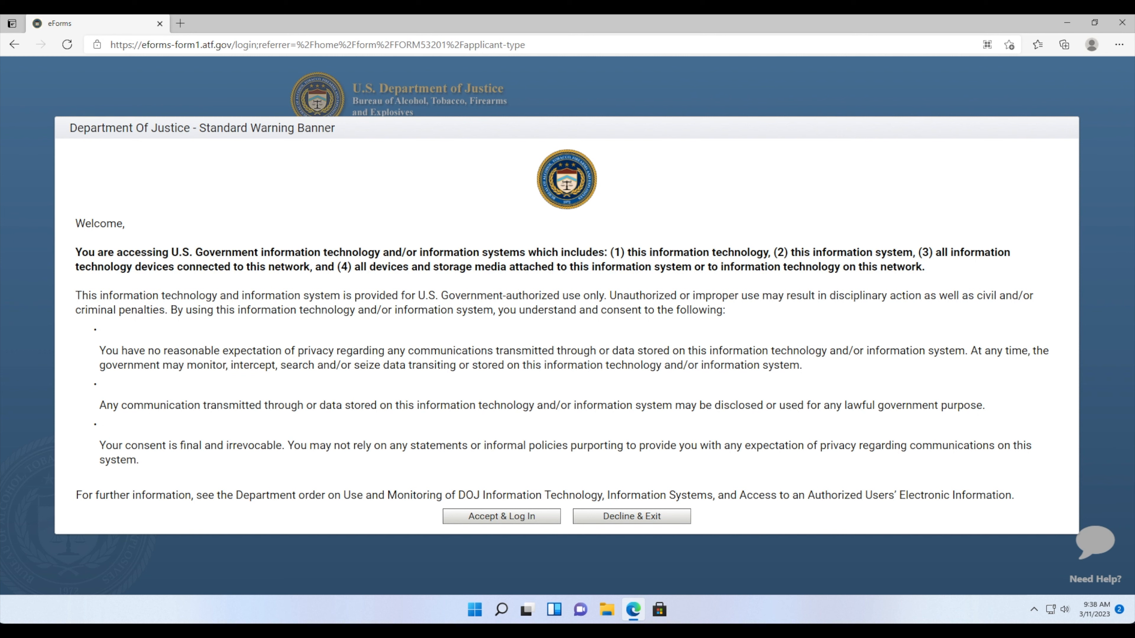
# - Accept the government warning and sign in with the account username and password
pyautogui.click(504, 510)
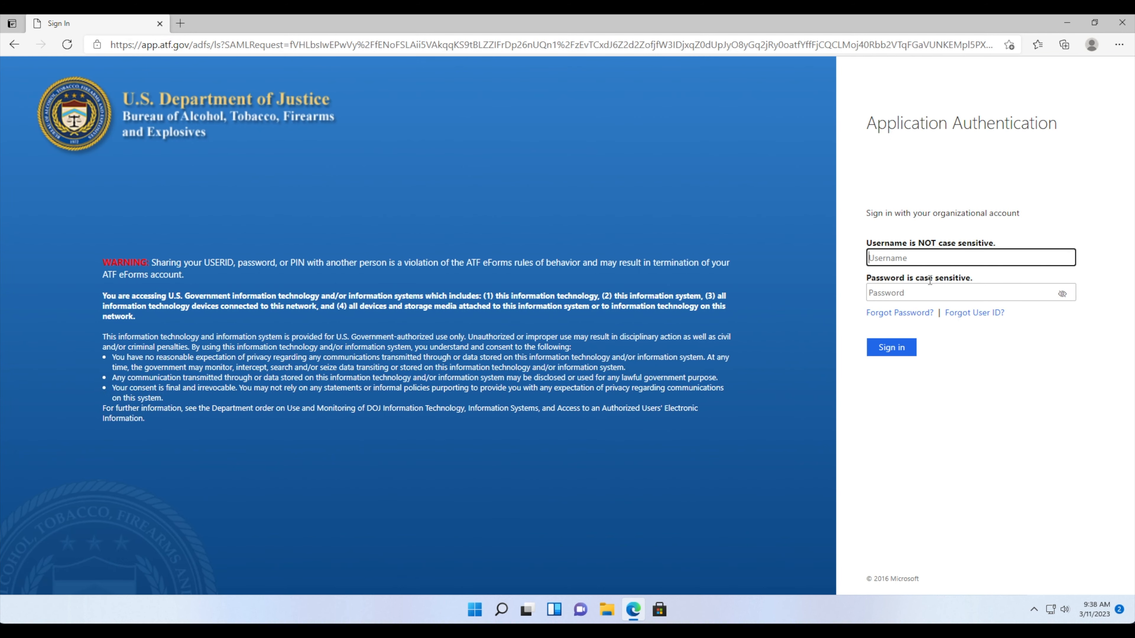
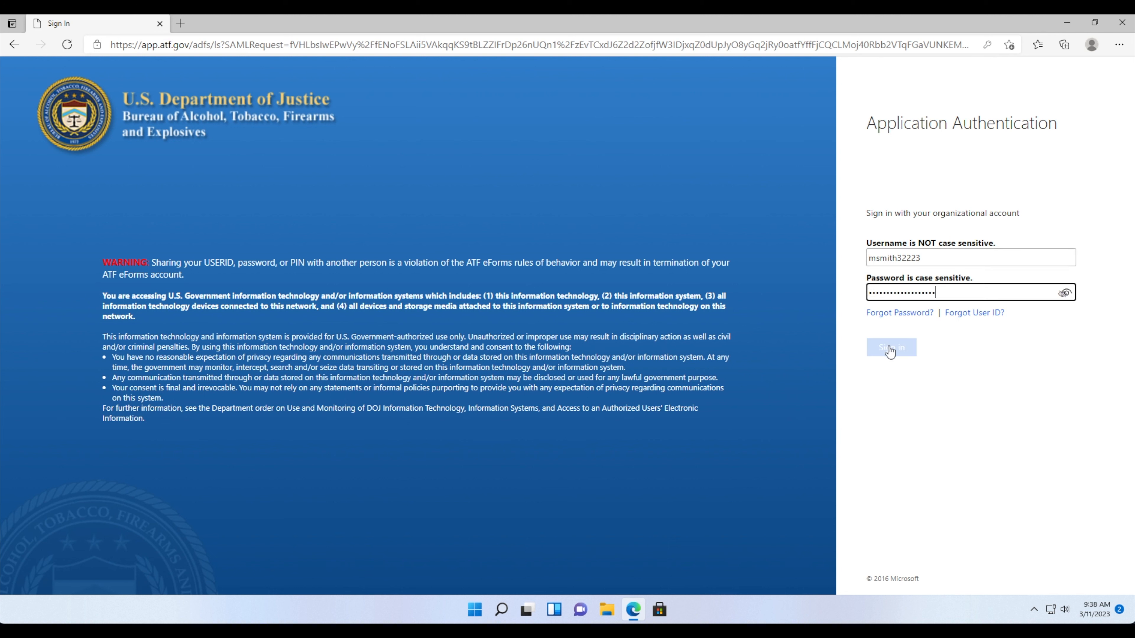
pyautogui.click(892, 348)
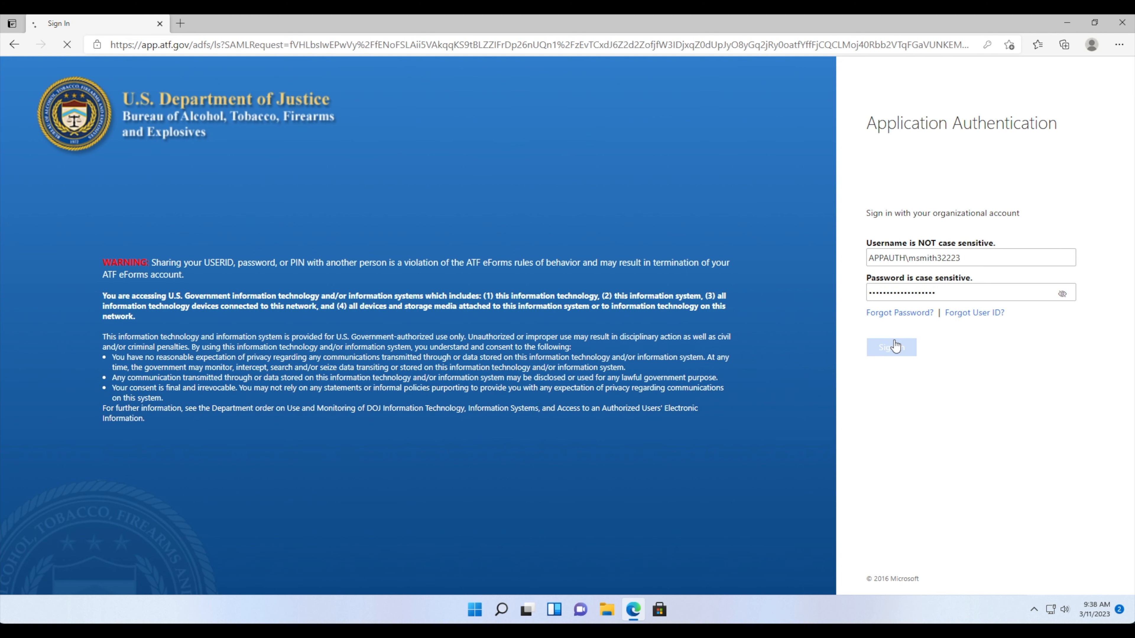
# - Complete the login and choose Trust as the Form 1 applicant type
pyautogui.click(895, 345)
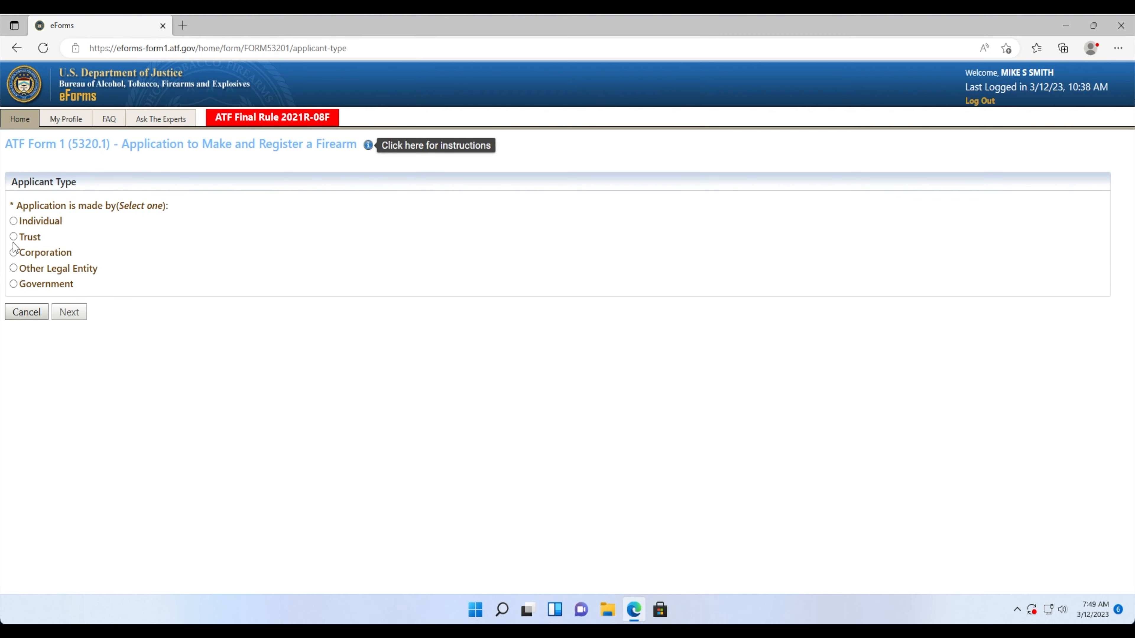
pyautogui.click(14, 236)
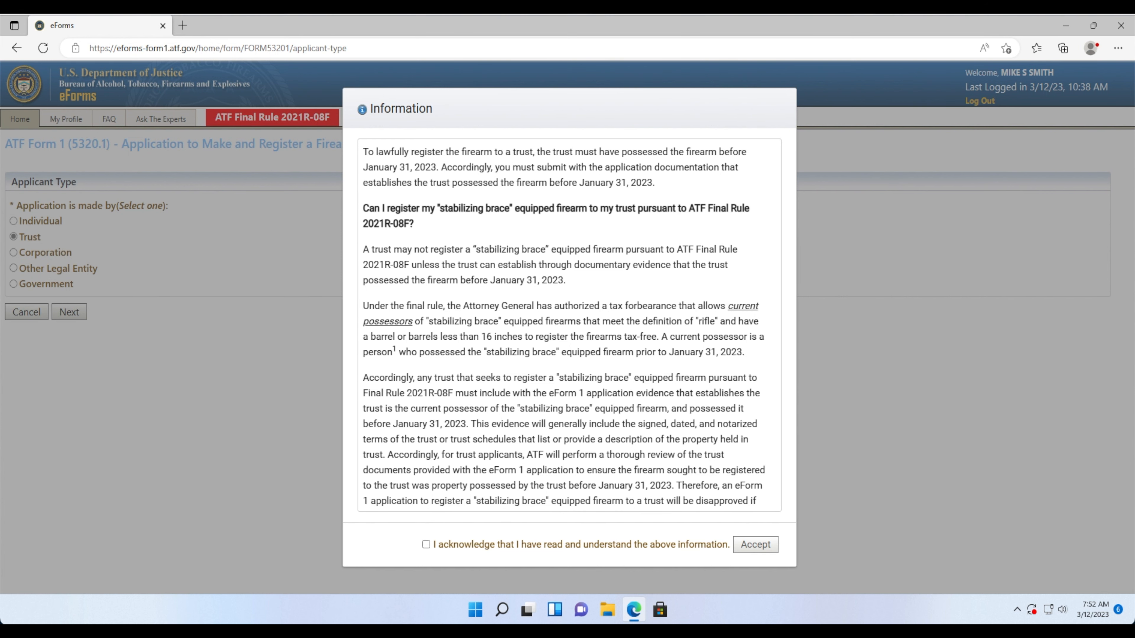
# - Read the Final Rule 2021R-08F trust notice to the end, acknowledge it and accept
pyautogui.scroll(-5, 728, 470)
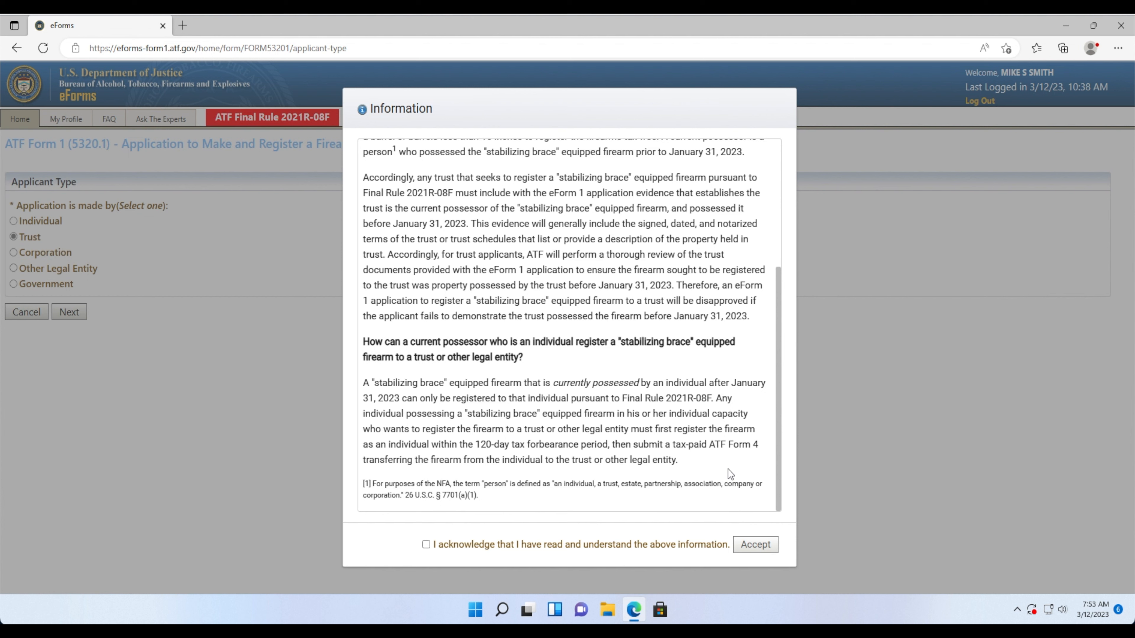
pyautogui.click(425, 544)
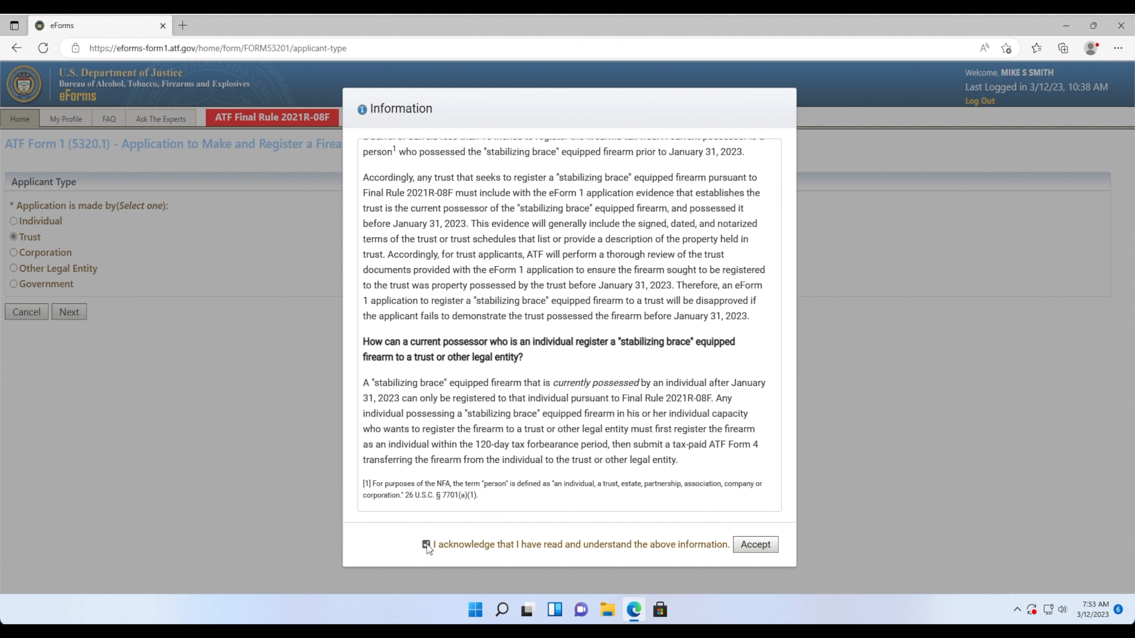
pyautogui.click(755, 544)
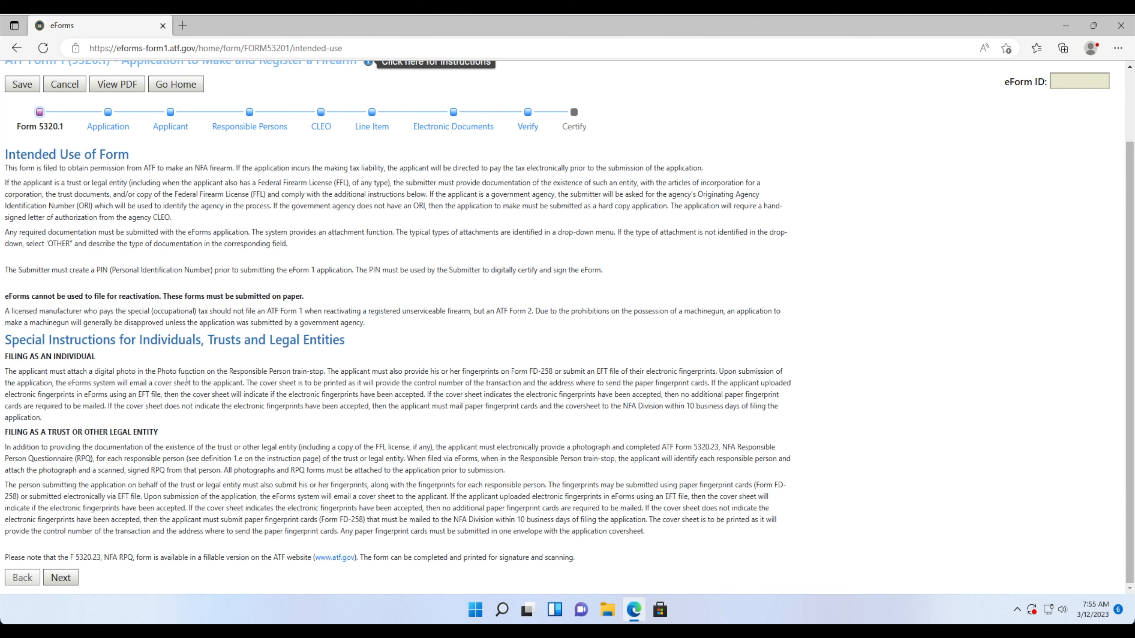
# - Advance past the instructions and tax-exempt Application step to the trustee Applicant page
pyautogui.click(61, 577)
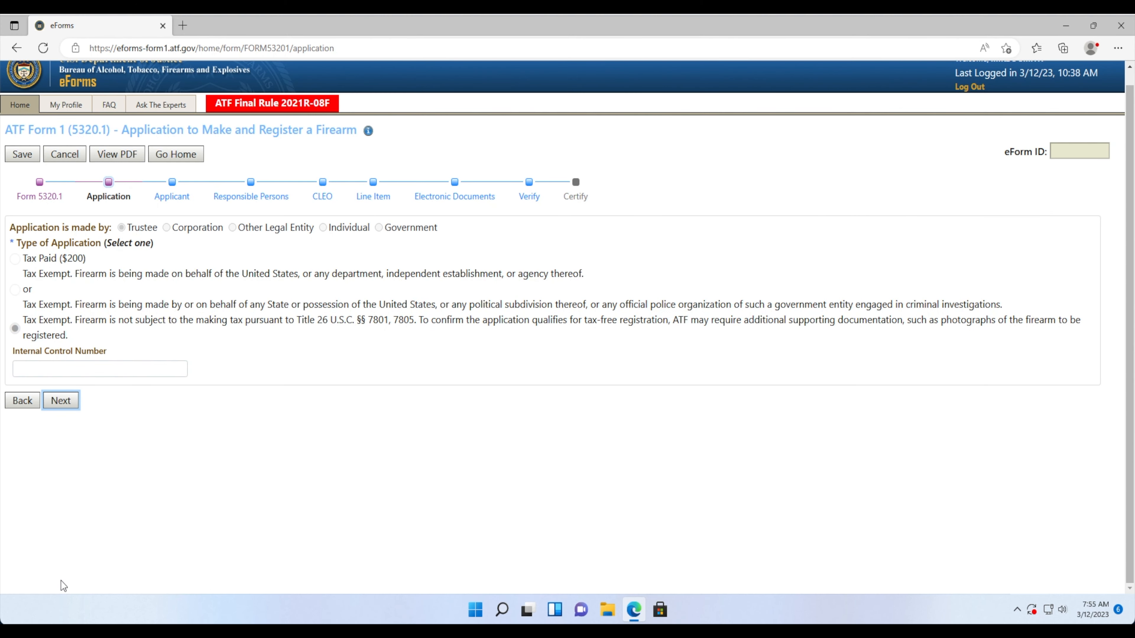
pyautogui.click(64, 406)
pyautogui.click(64, 402)
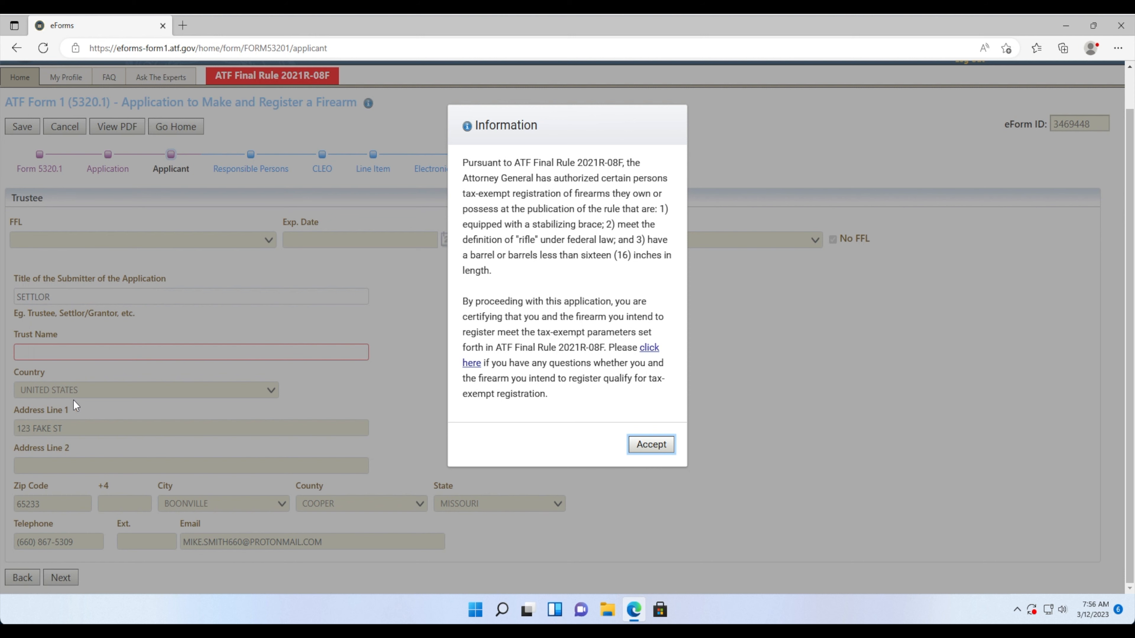
# - Accept the Final Rule notice and enter the trust's name in the Trust Name field
pyautogui.click(665, 446)
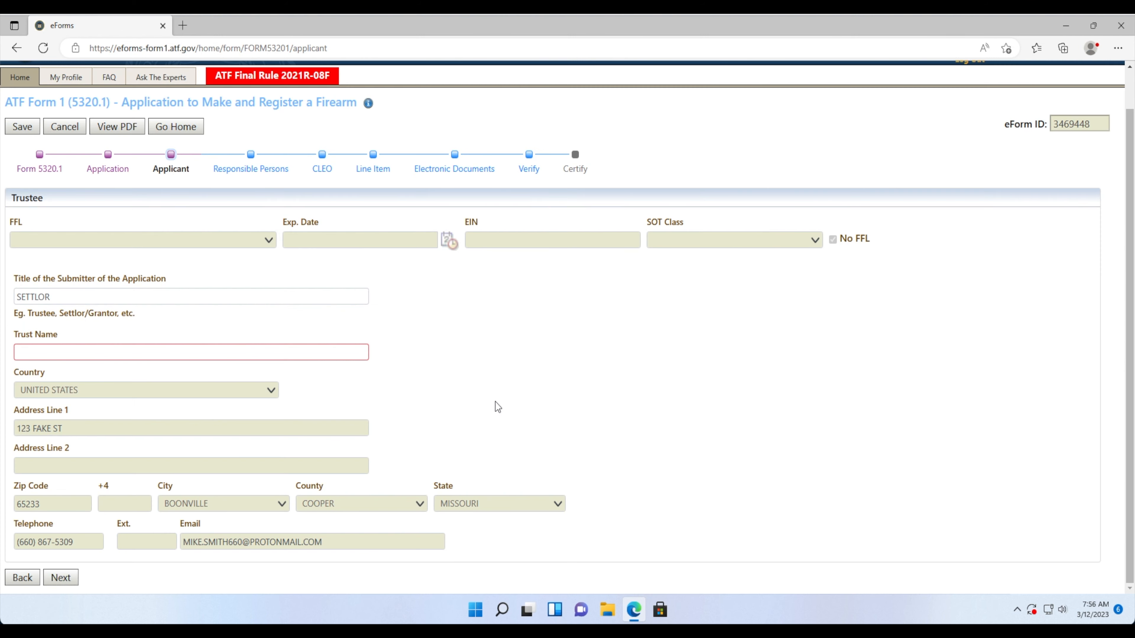
pyautogui.click(142, 357)
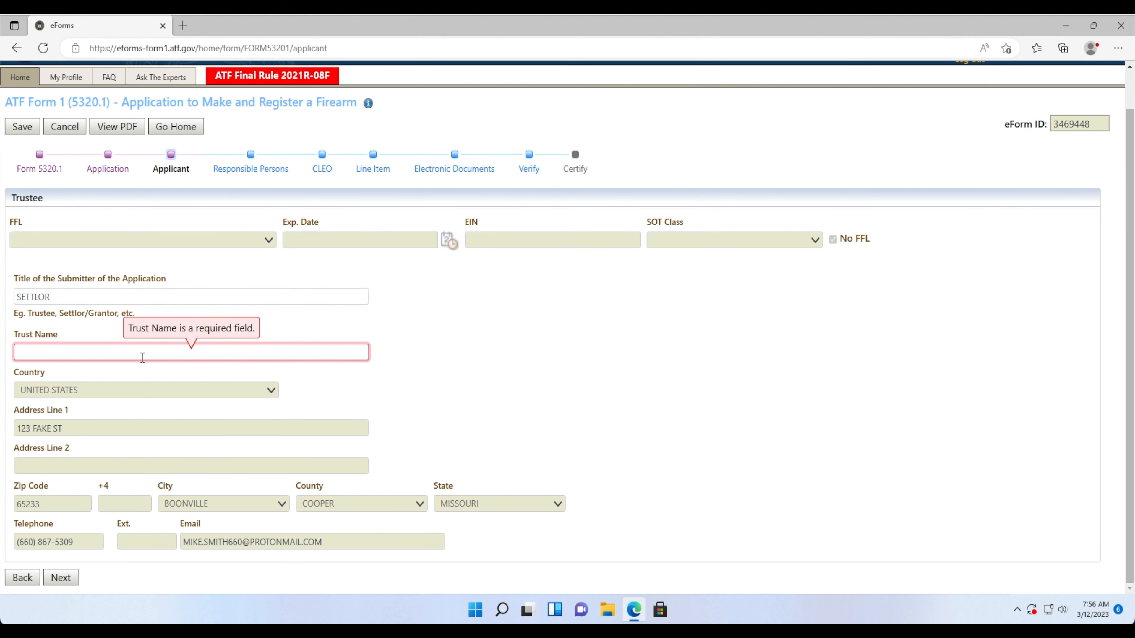
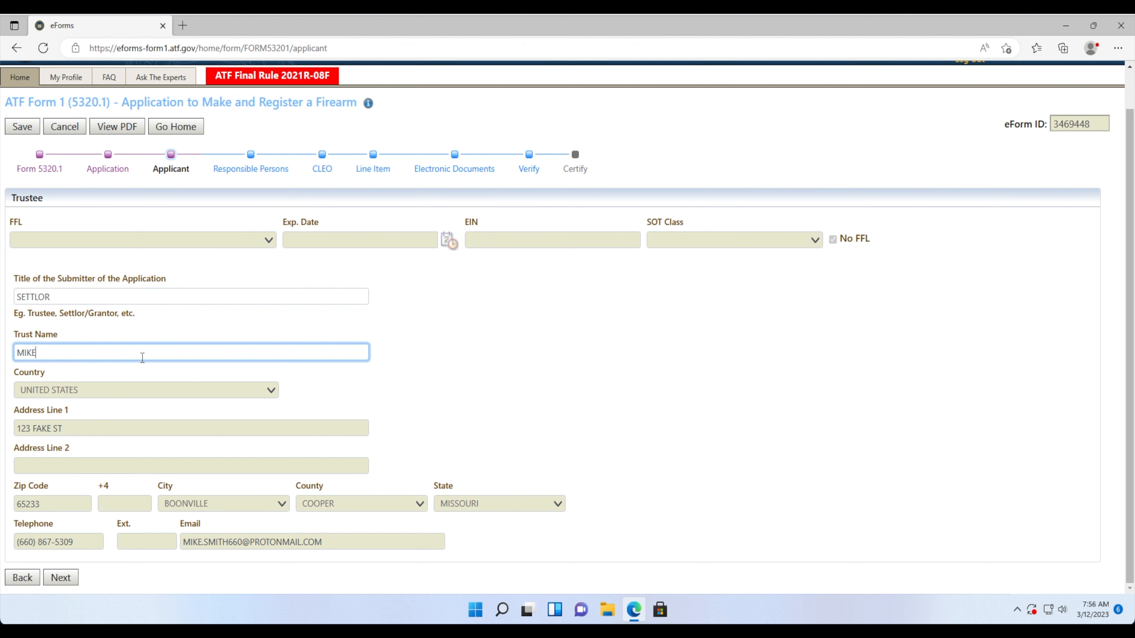
pyautogui.click(405, 385)
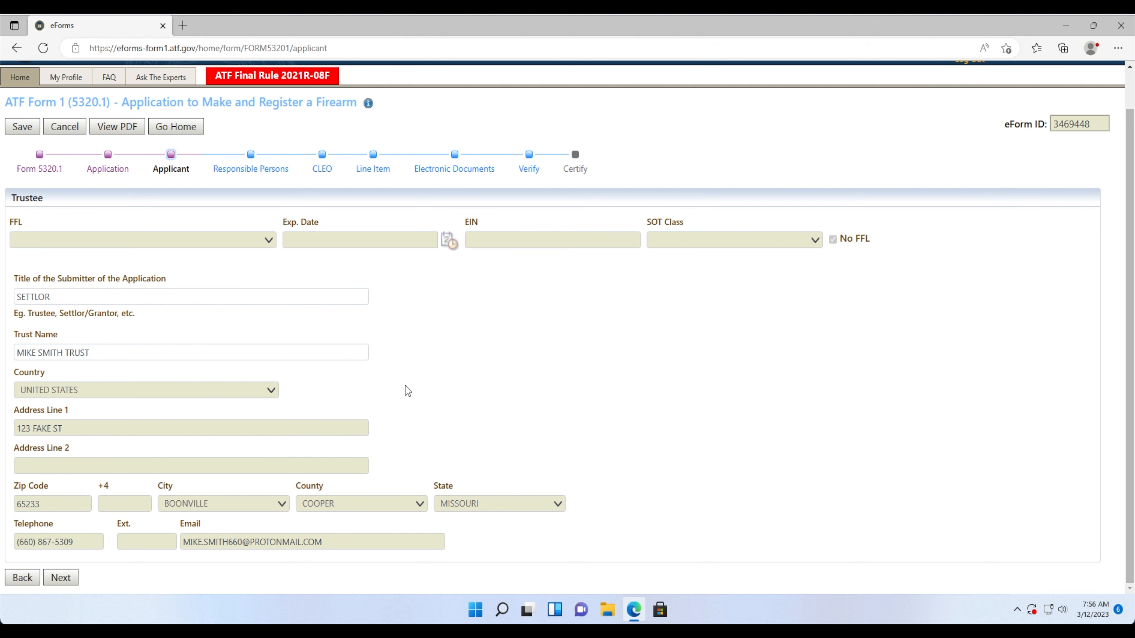
# - Go to Responsible Persons and open the Settlor record for editing
pyautogui.click(67, 580)
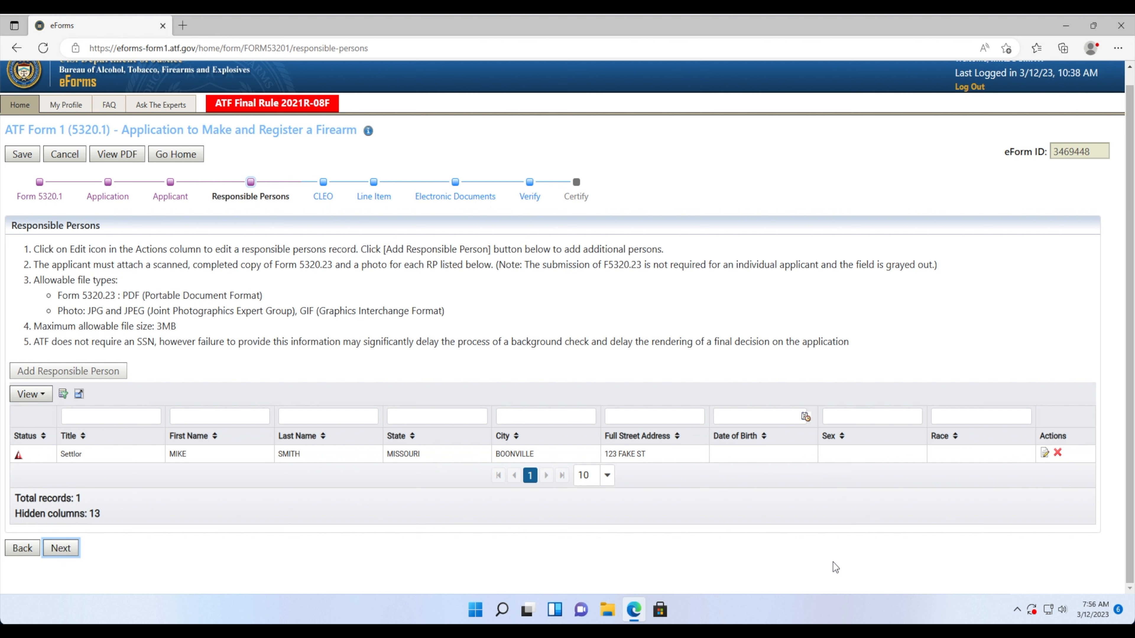
pyautogui.click(1044, 453)
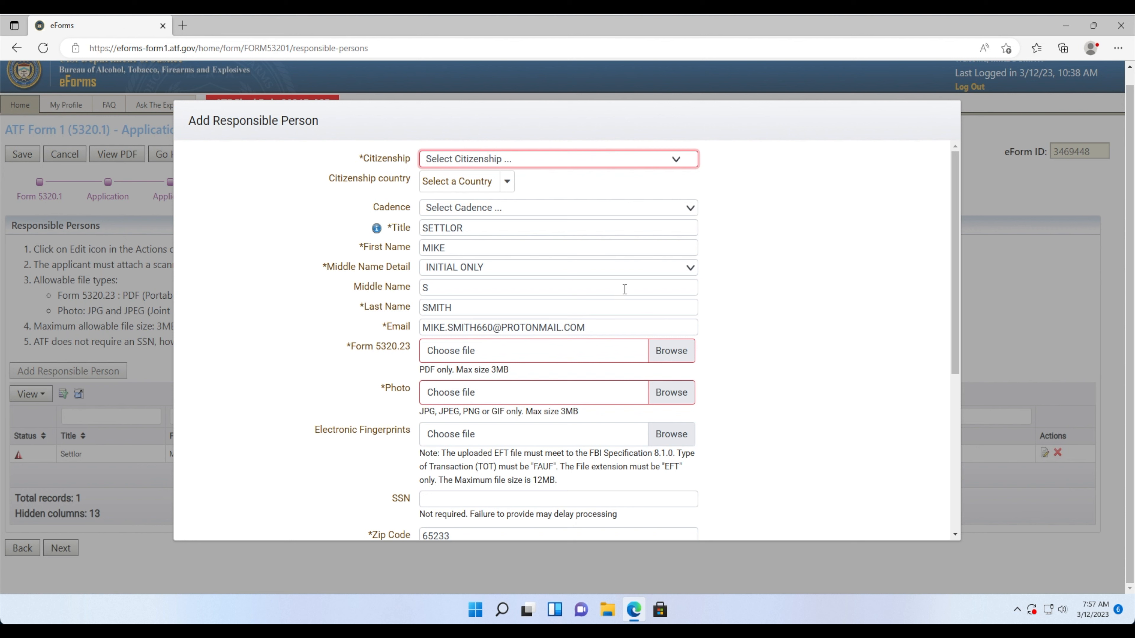
# - Set the settlor's citizenship to U.S.CITIZEN, leaving the name suffix unselected
pyautogui.click(492, 161)
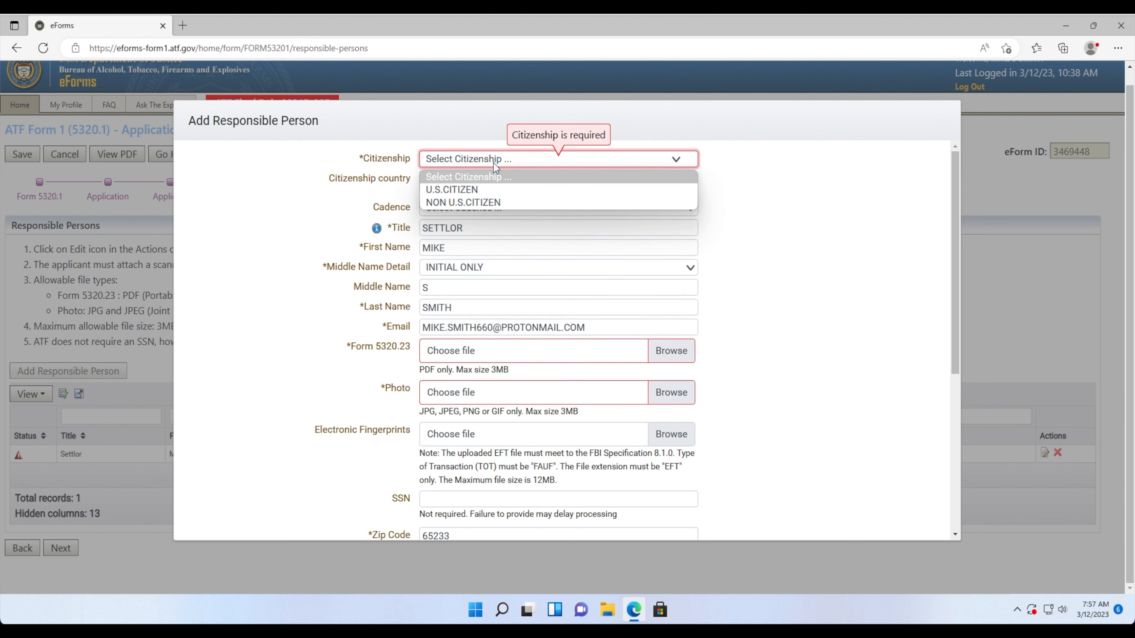
pyautogui.click(481, 188)
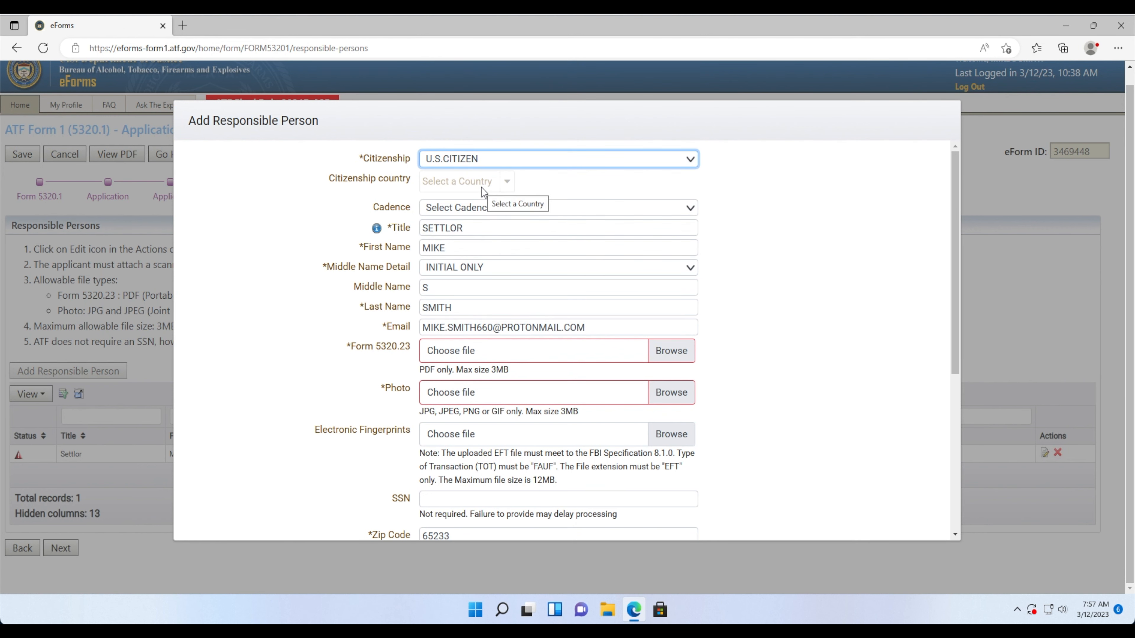
pyautogui.click(401, 199)
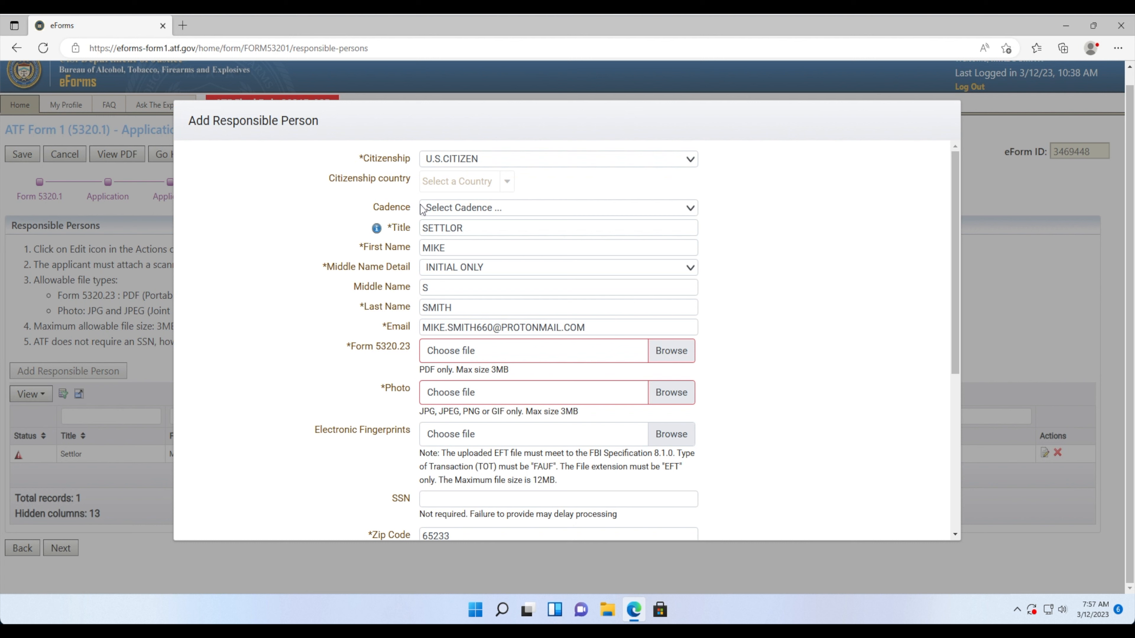
pyautogui.click(433, 211)
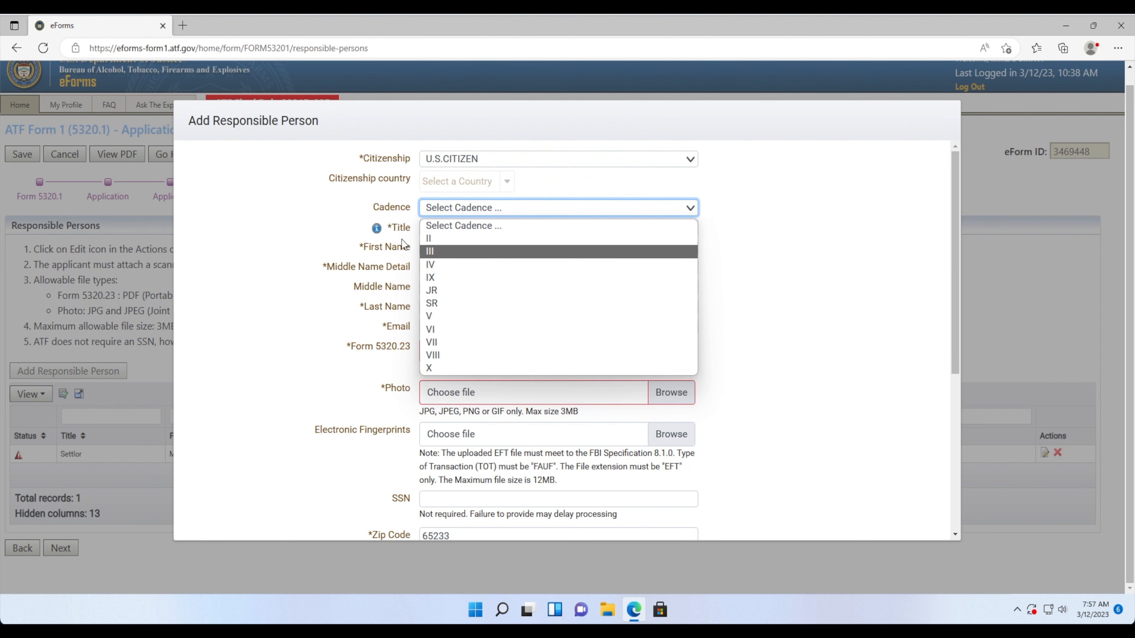
pyautogui.click(399, 219)
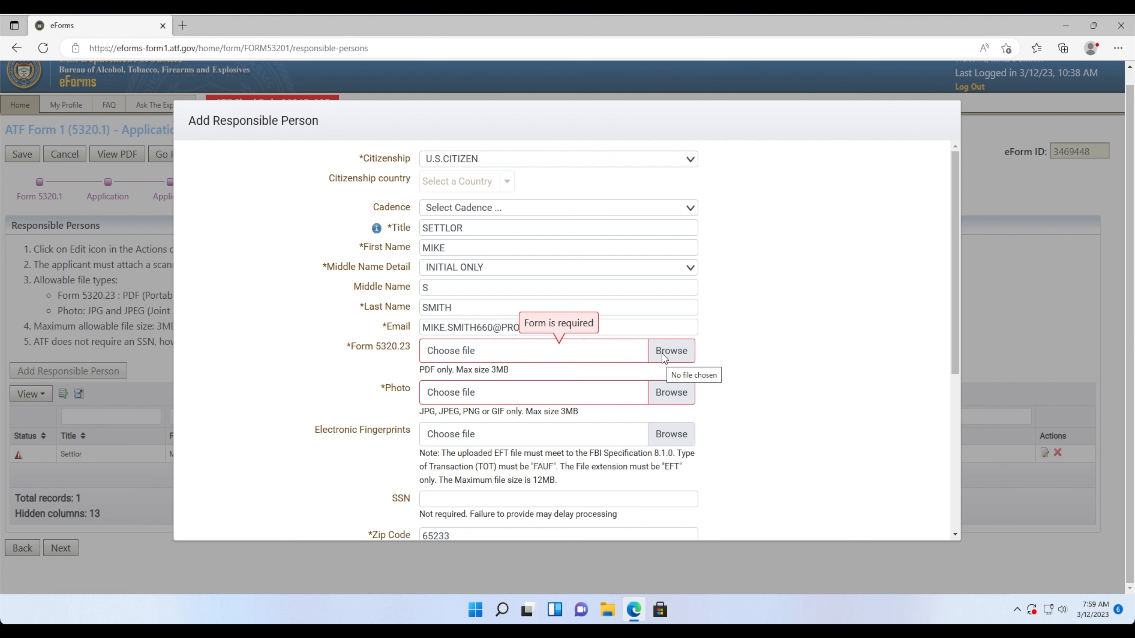
# - Attach ATF5320.23.pdf as the settlor's Form 5320.23 document
pyautogui.click(685, 355)
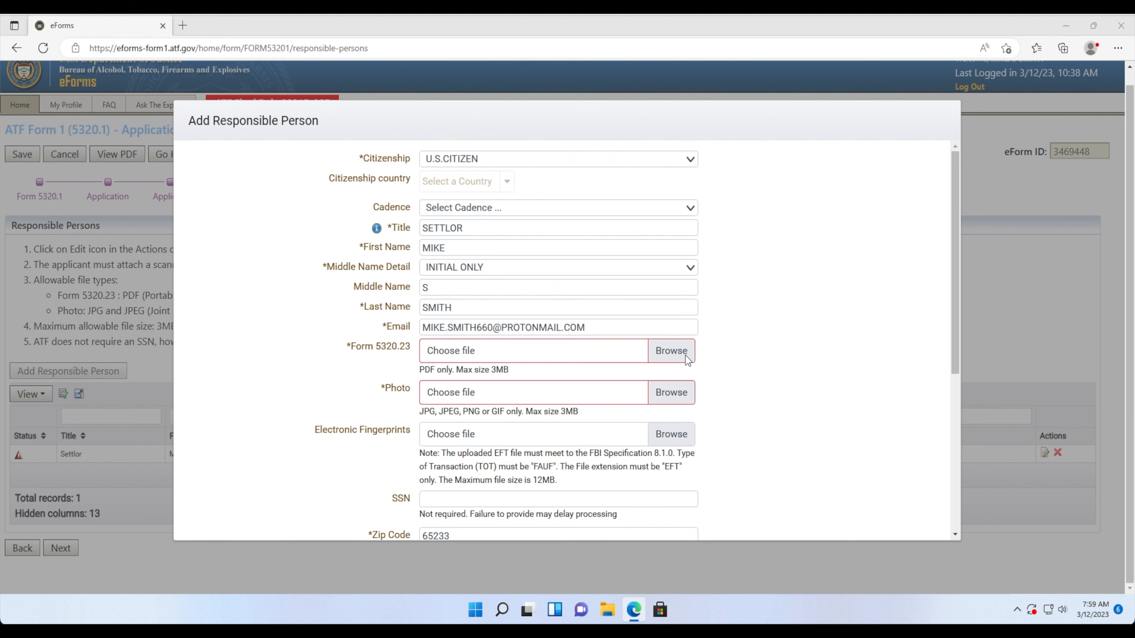
pyautogui.click(216, 147)
pyautogui.click(467, 320)
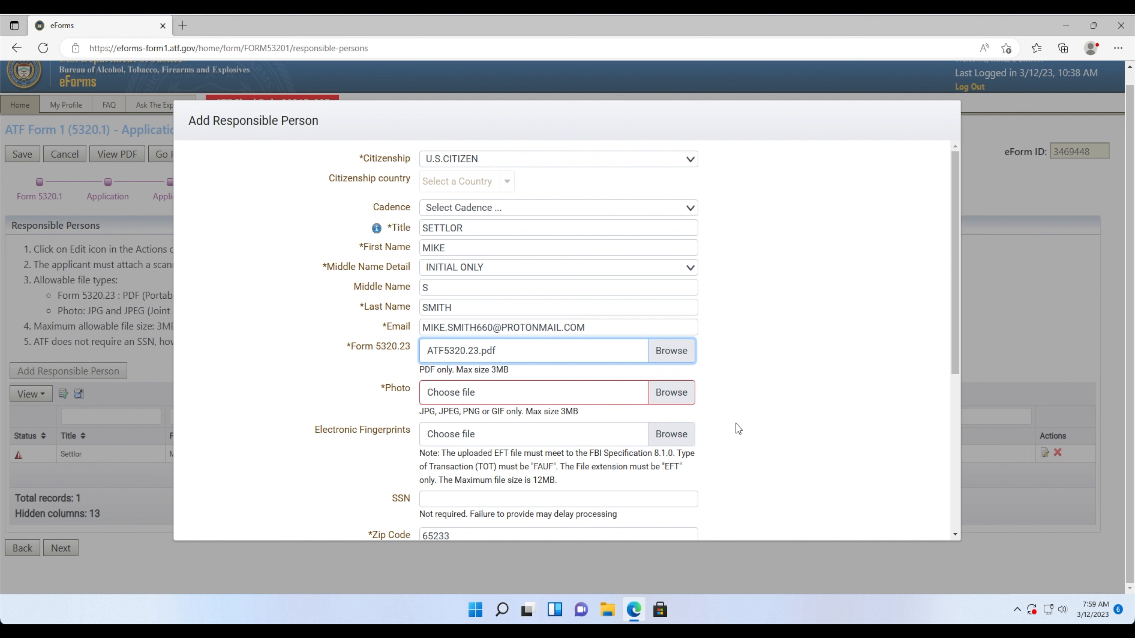
# - Attach PassportPhoto.jpeg as the responsible person's photo
pyautogui.click(679, 394)
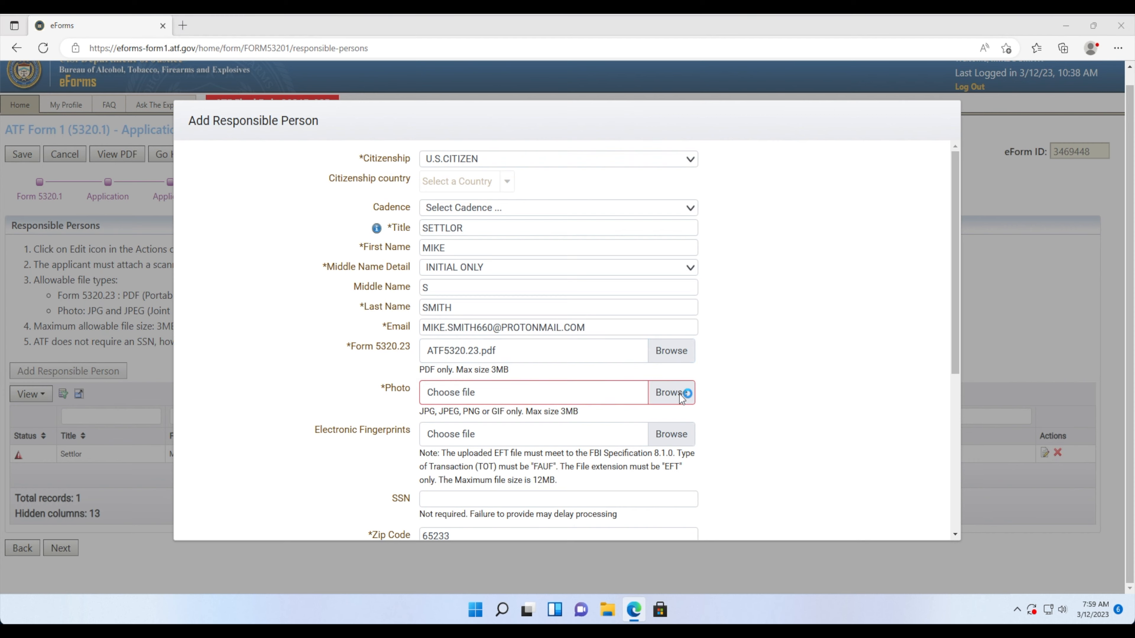
pyautogui.click(284, 156)
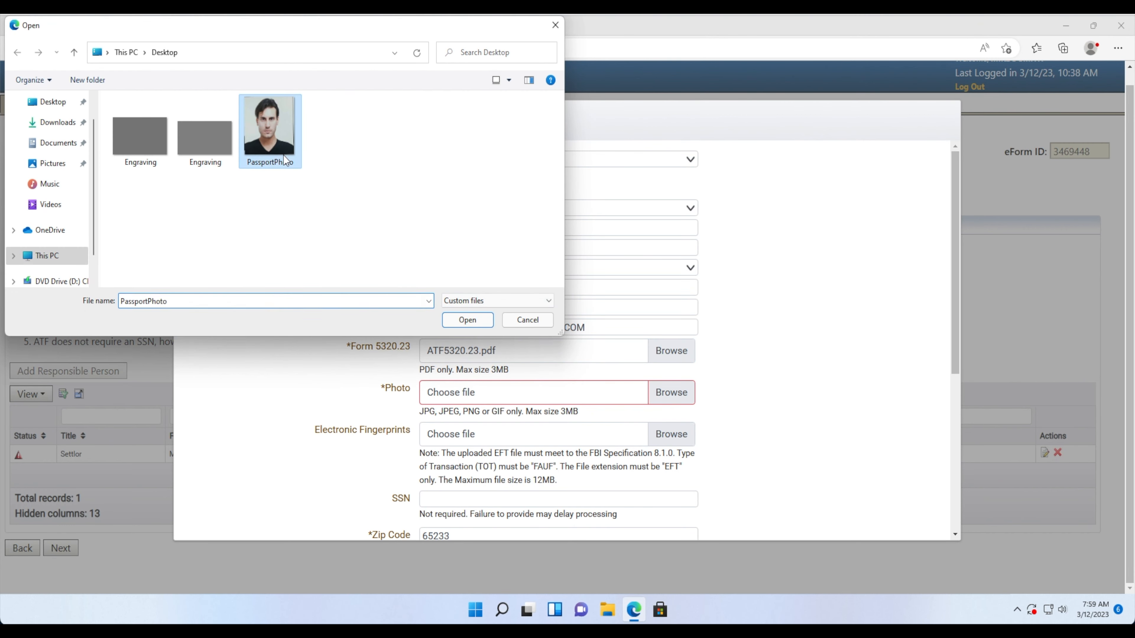
pyautogui.click(481, 320)
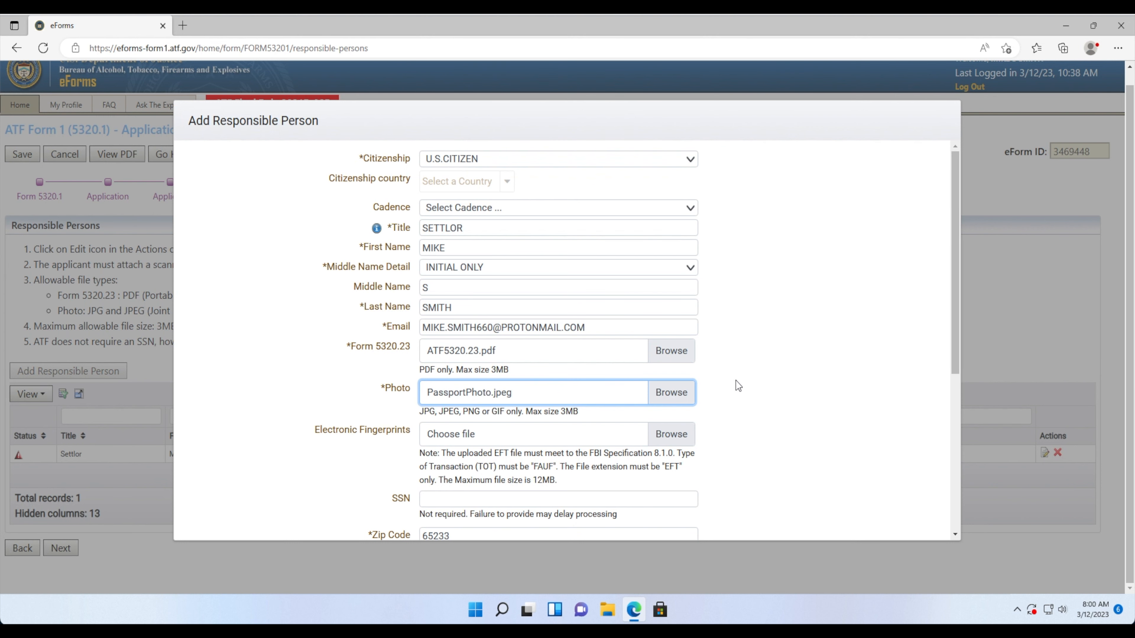
# - Attach EFTFile.eft as the settlor's electronic fingerprints and dismiss the Valid EBTS Package message
pyautogui.scroll(-4, 735, 380)
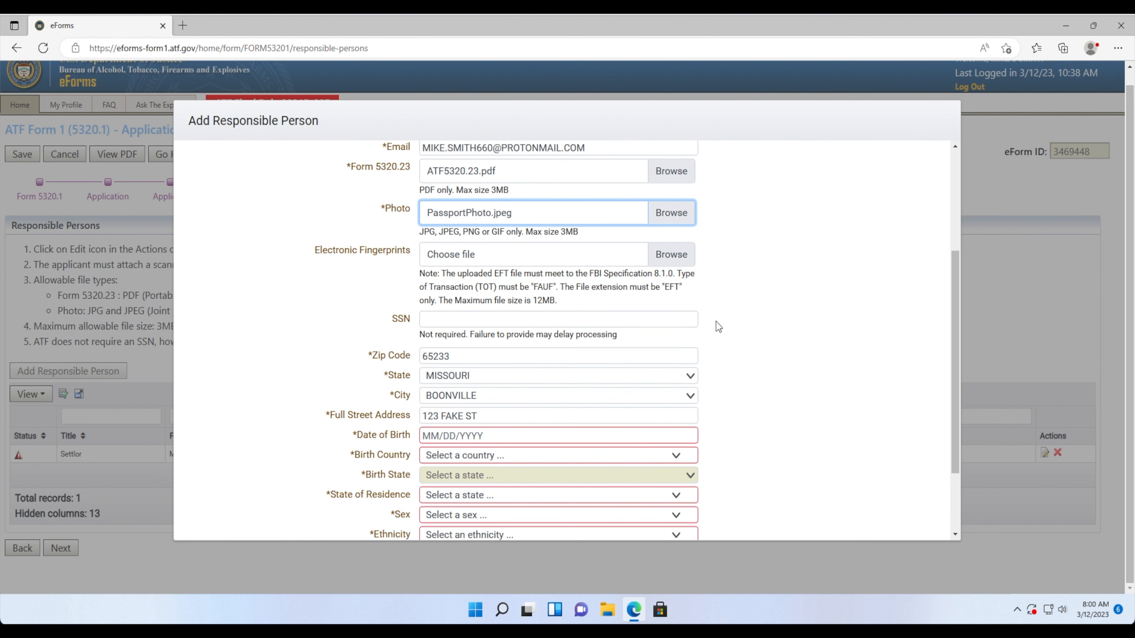
pyautogui.click(678, 259)
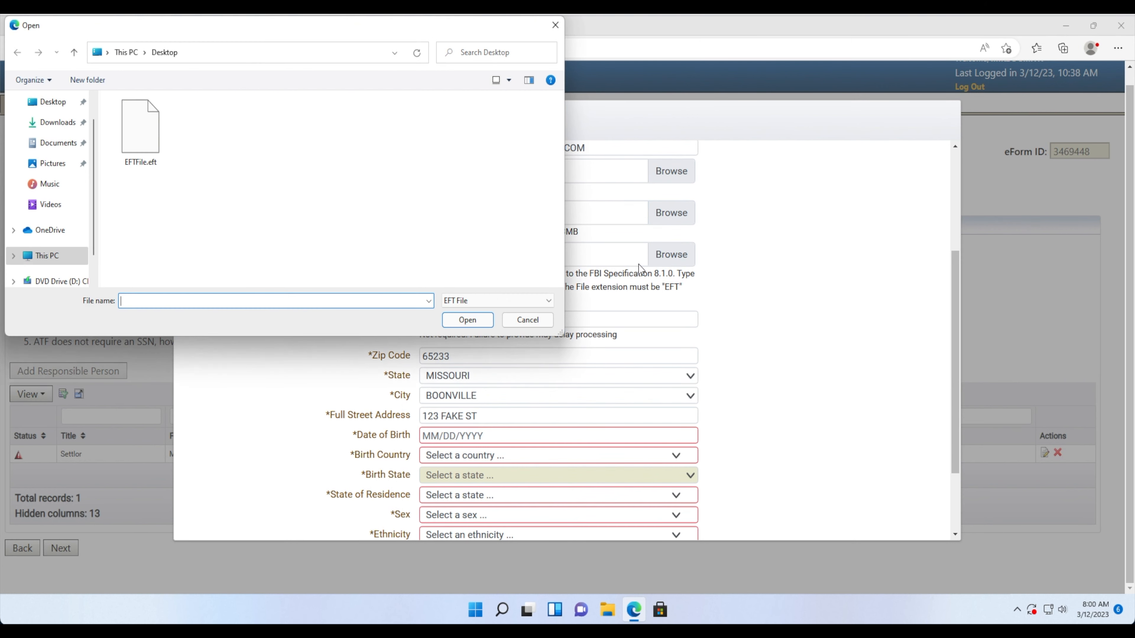
pyautogui.click(148, 142)
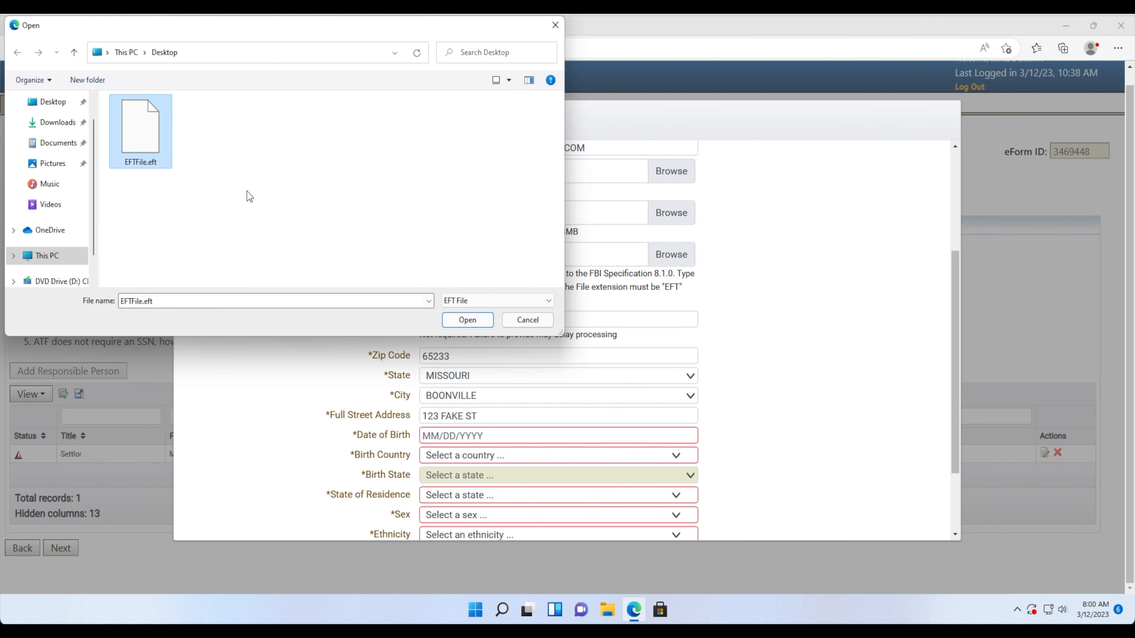
pyautogui.click(457, 321)
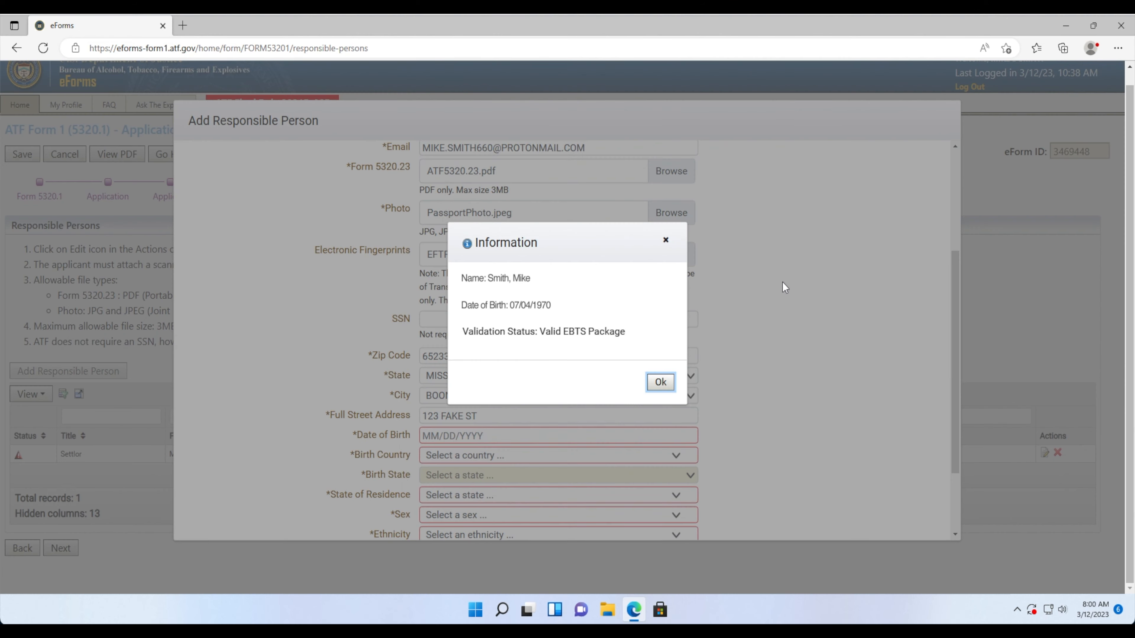
pyautogui.click(660, 382)
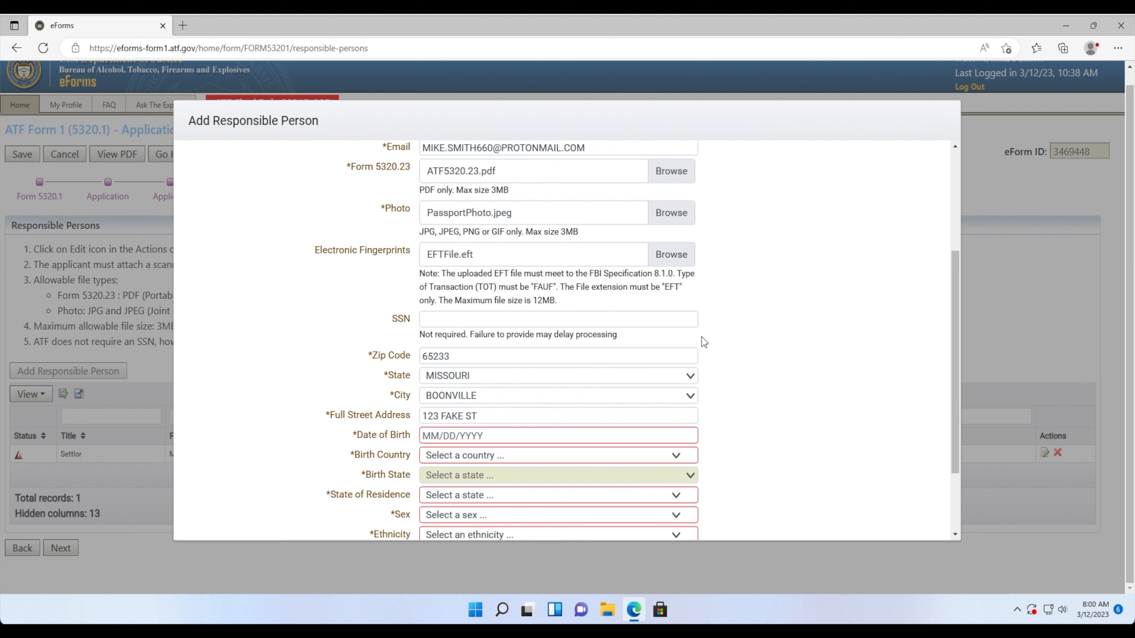
# - Enter the settlor's social security number in the SSN field, then scroll to the address details
pyautogui.click(683, 320)
pyautogui.write('123-45-6')
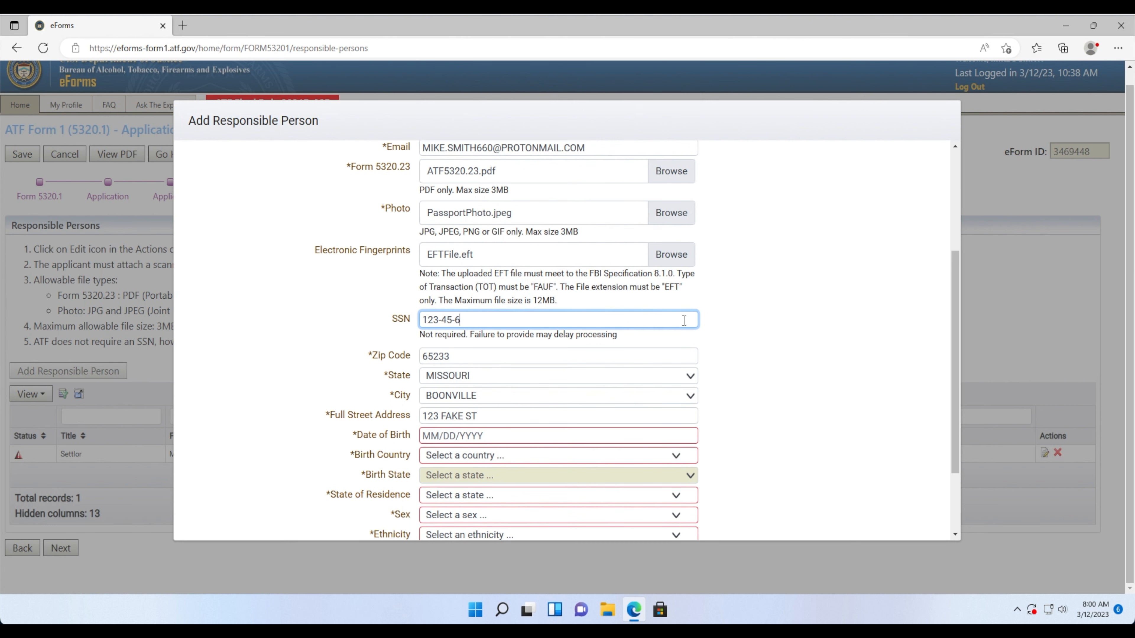
pyautogui.write('789')
pyautogui.click(714, 324)
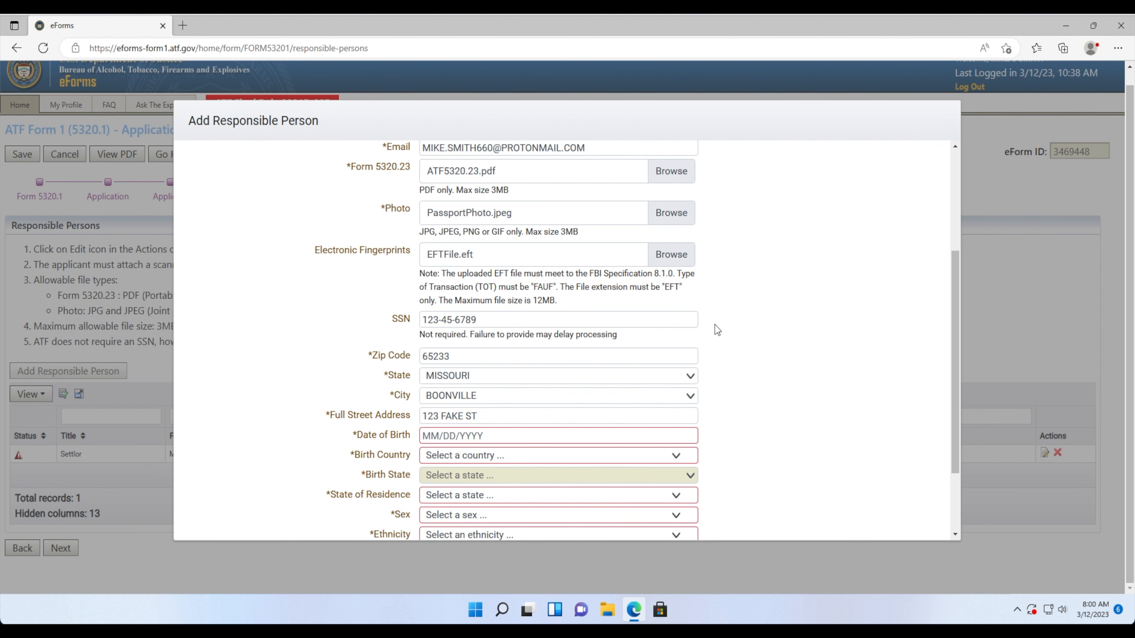
pyautogui.scroll(-3, 714, 325)
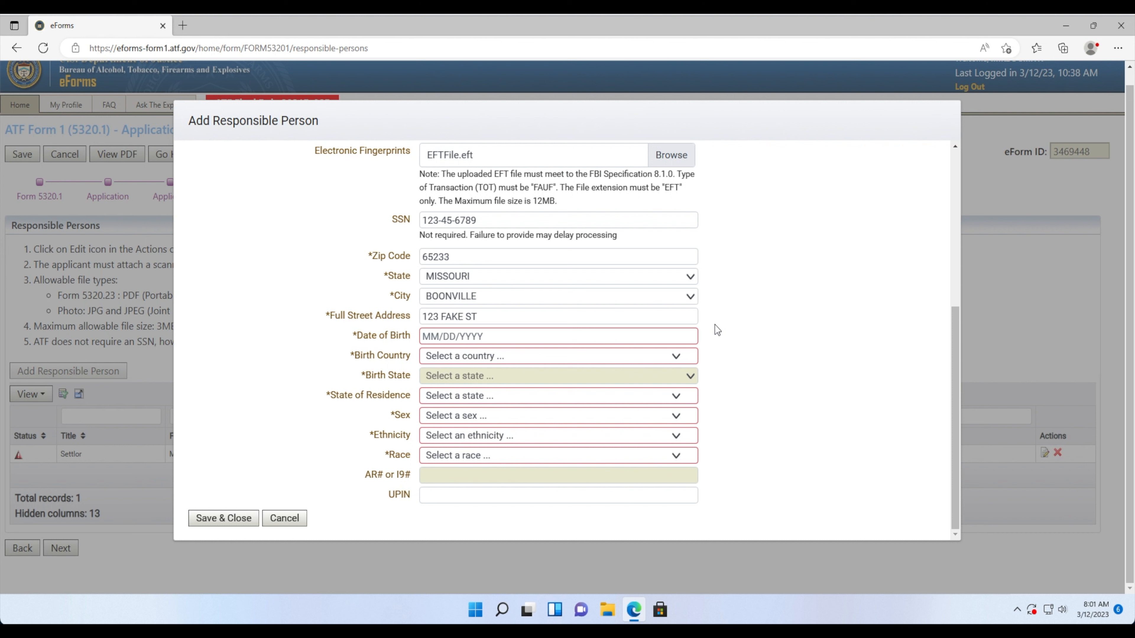
# - Enter birth date 07/04/1970, birth country United States of America and birth state Missouri
pyautogui.click(421, 337)
pyautogui.write('0')
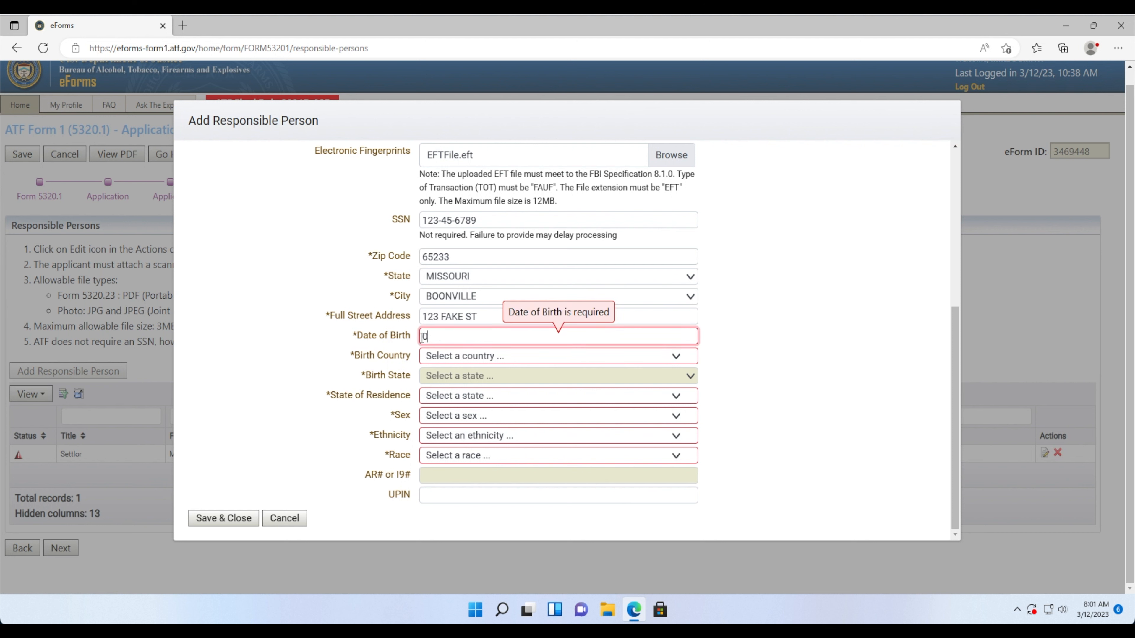
pyautogui.write('7/04/1970')
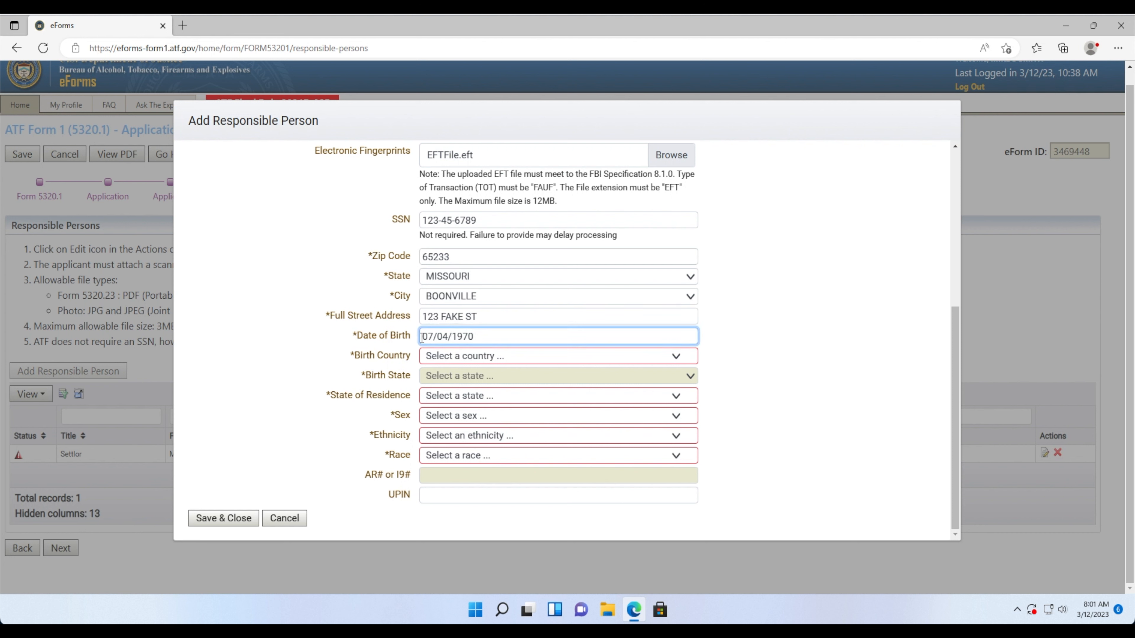
pyautogui.click(436, 357)
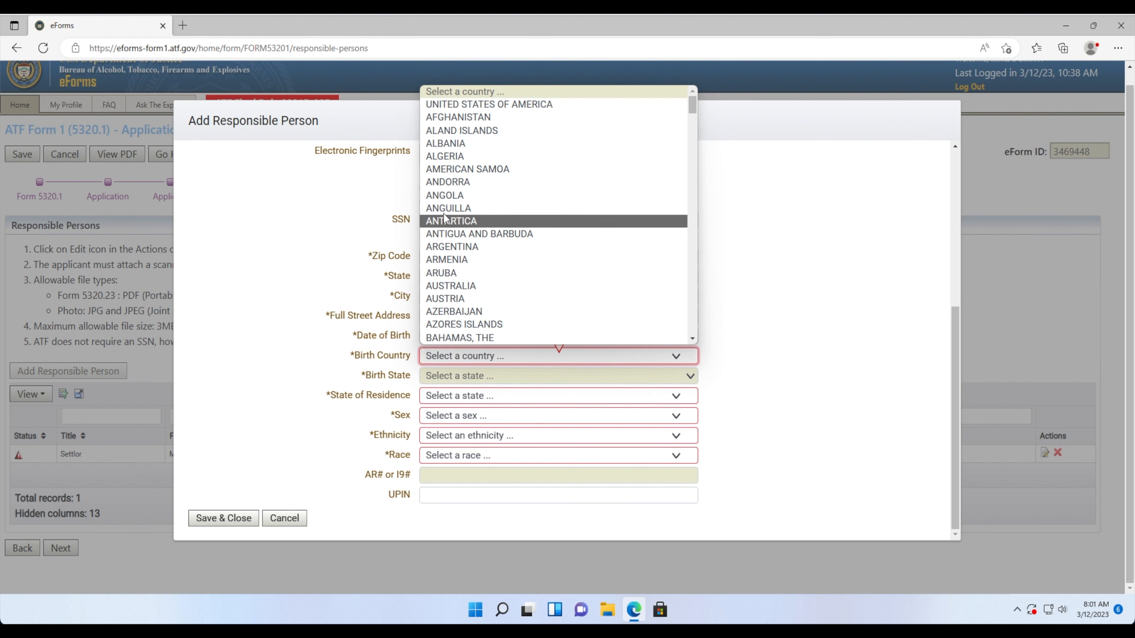
pyautogui.click(460, 104)
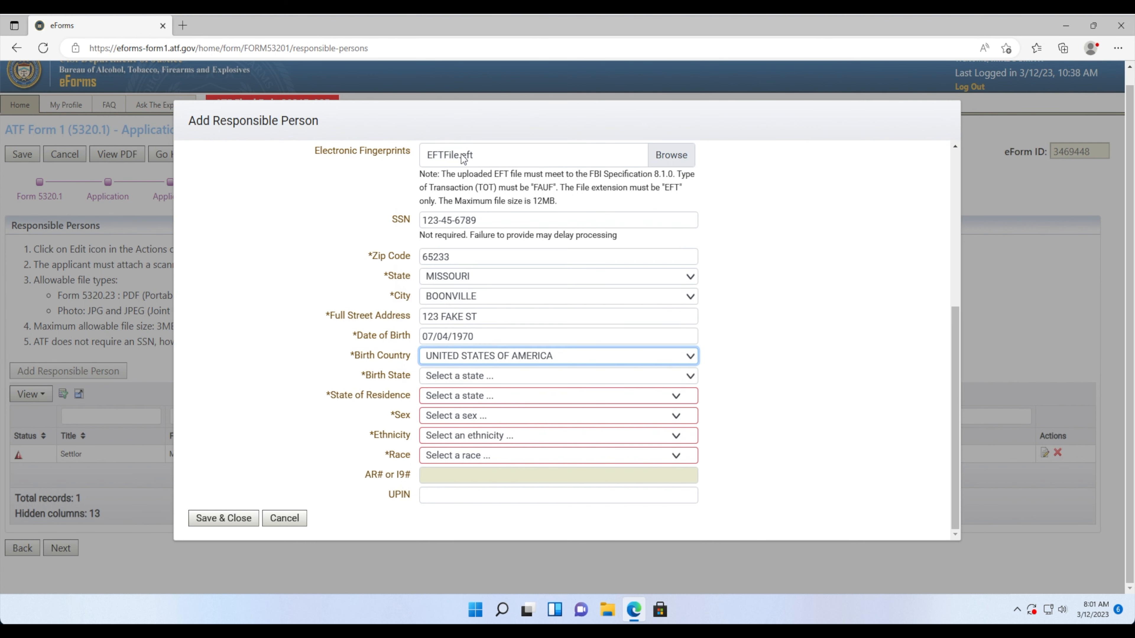
pyautogui.click(450, 380)
pyautogui.scroll(-3, 451, 363)
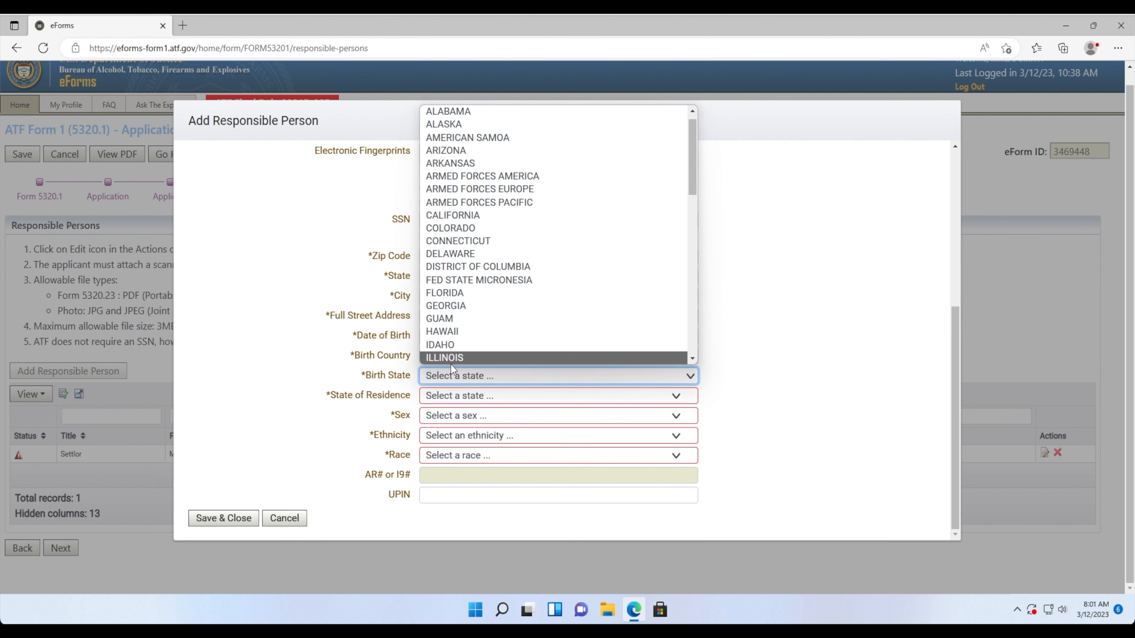
pyautogui.scroll(-4, 451, 357)
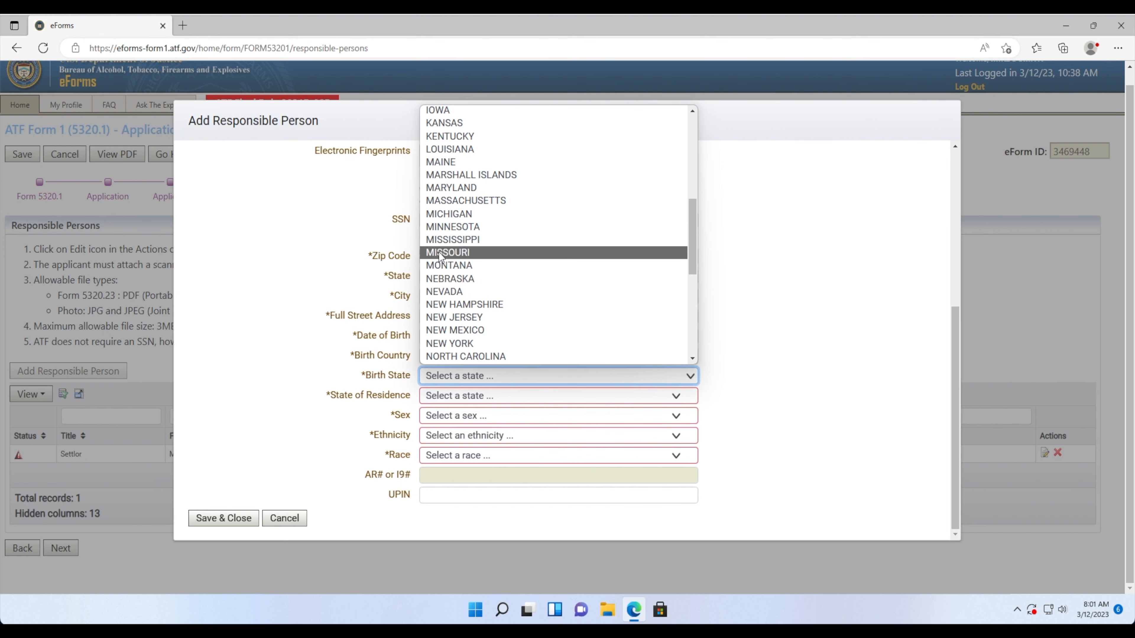
pyautogui.click(449, 253)
# - Set residence state Missouri, sex Male, ethnicity Not Hispanic or Latino, and race White
pyautogui.click(448, 397)
pyautogui.scroll(-5, 450, 353)
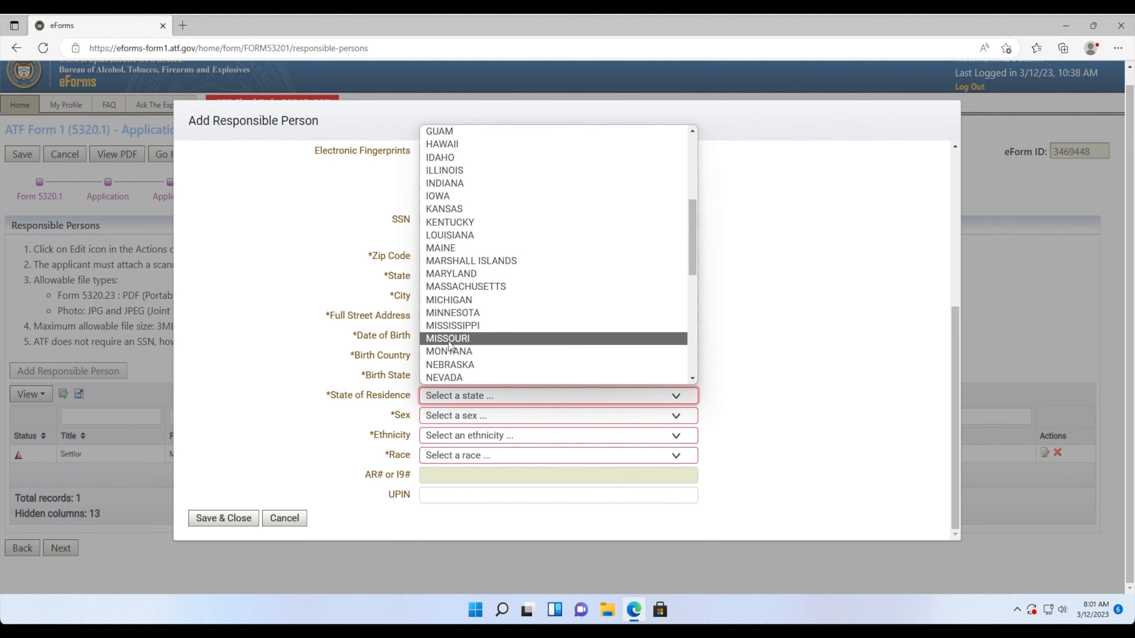
pyautogui.click(449, 339)
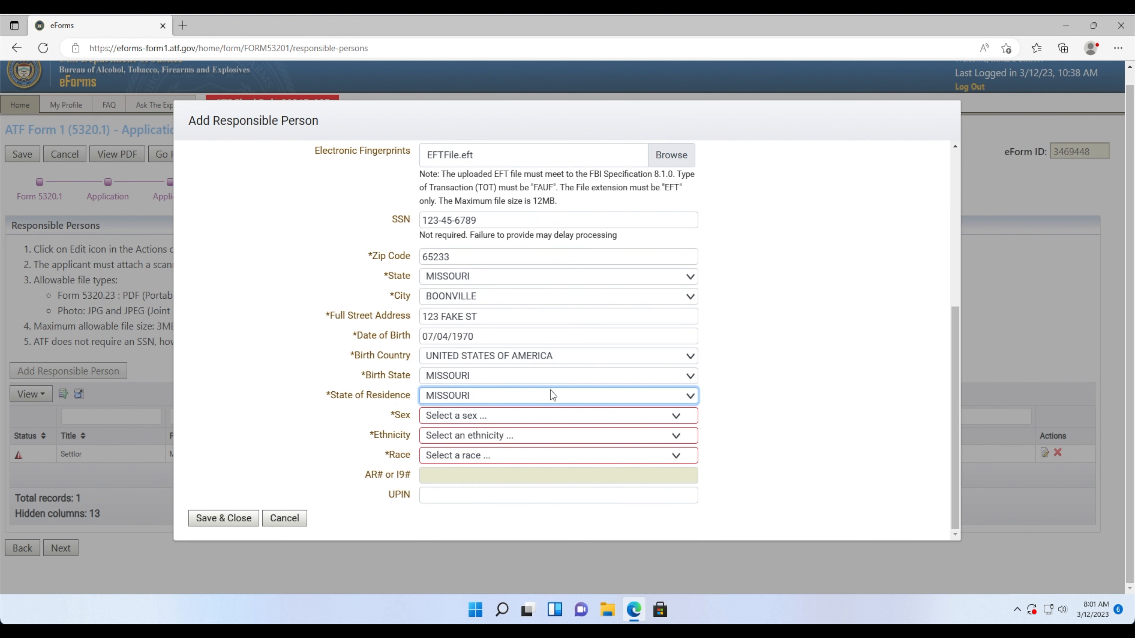
pyautogui.click(484, 420)
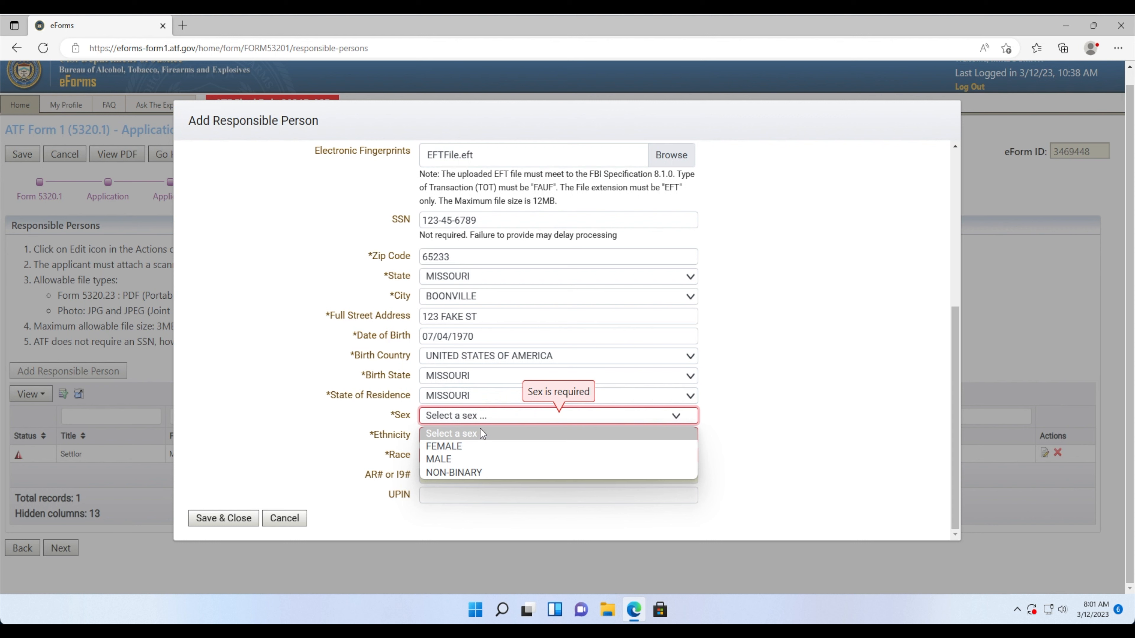
pyautogui.click(468, 459)
pyautogui.click(458, 496)
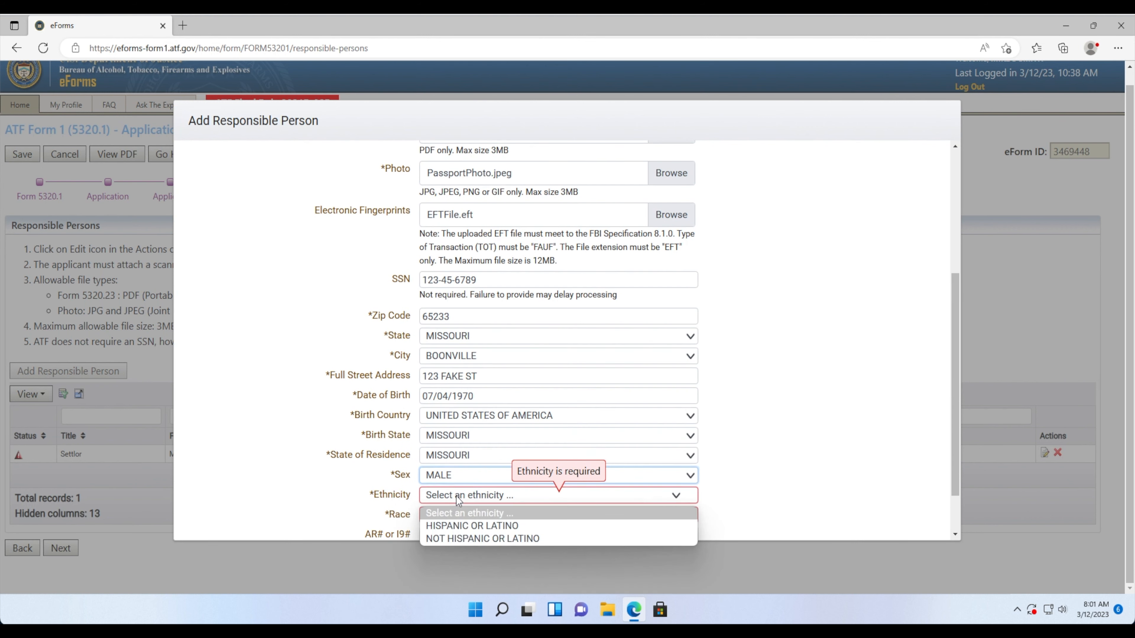
pyautogui.click(470, 539)
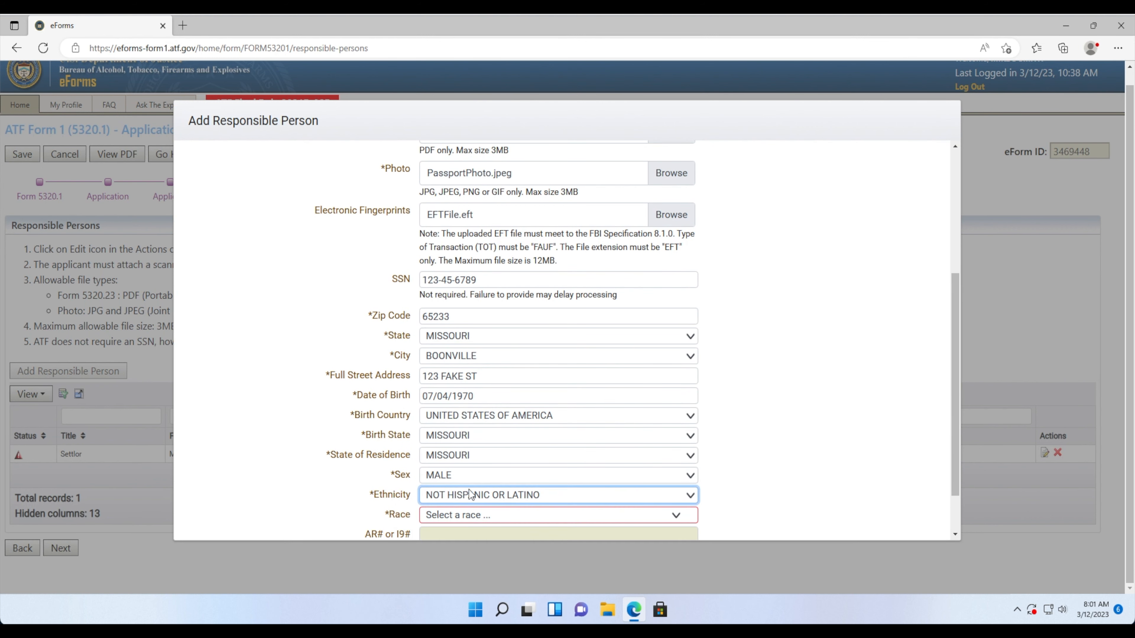
pyautogui.scroll(-1, 470, 495)
pyautogui.click(463, 457)
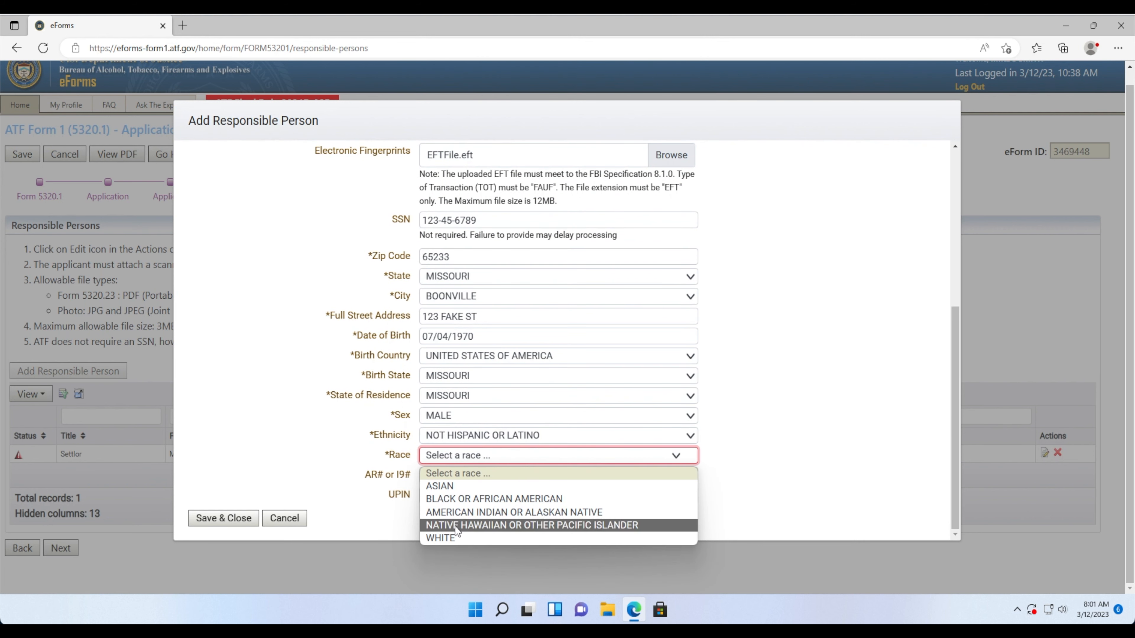
pyautogui.click(453, 536)
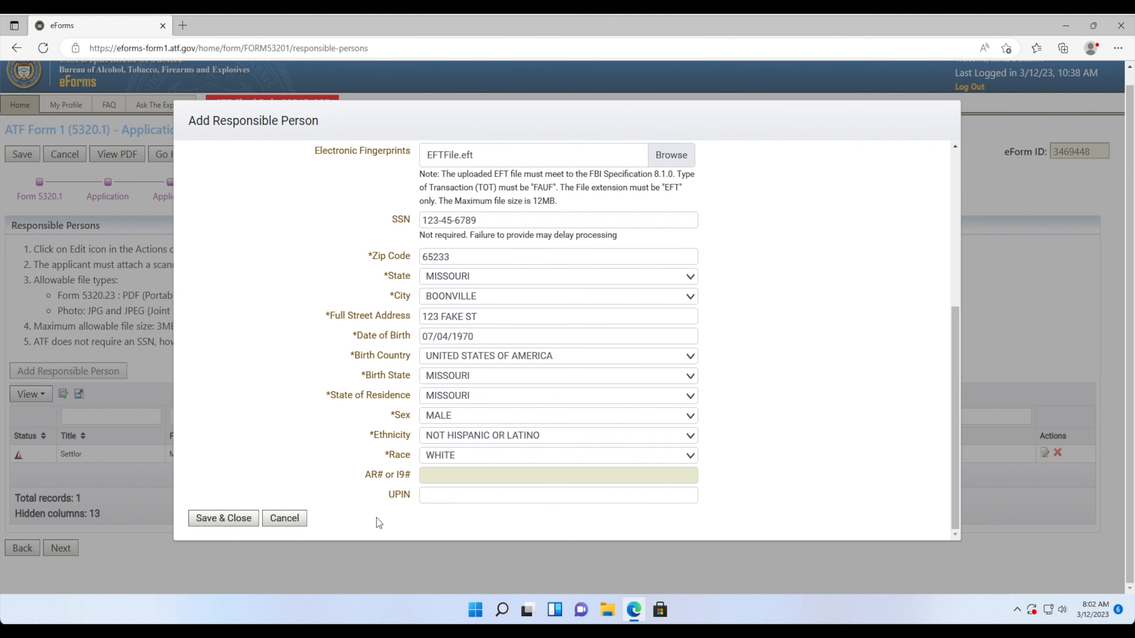
# - Review the settlor's entered details and save the responsible person record
pyautogui.scroll(6, 371, 508)
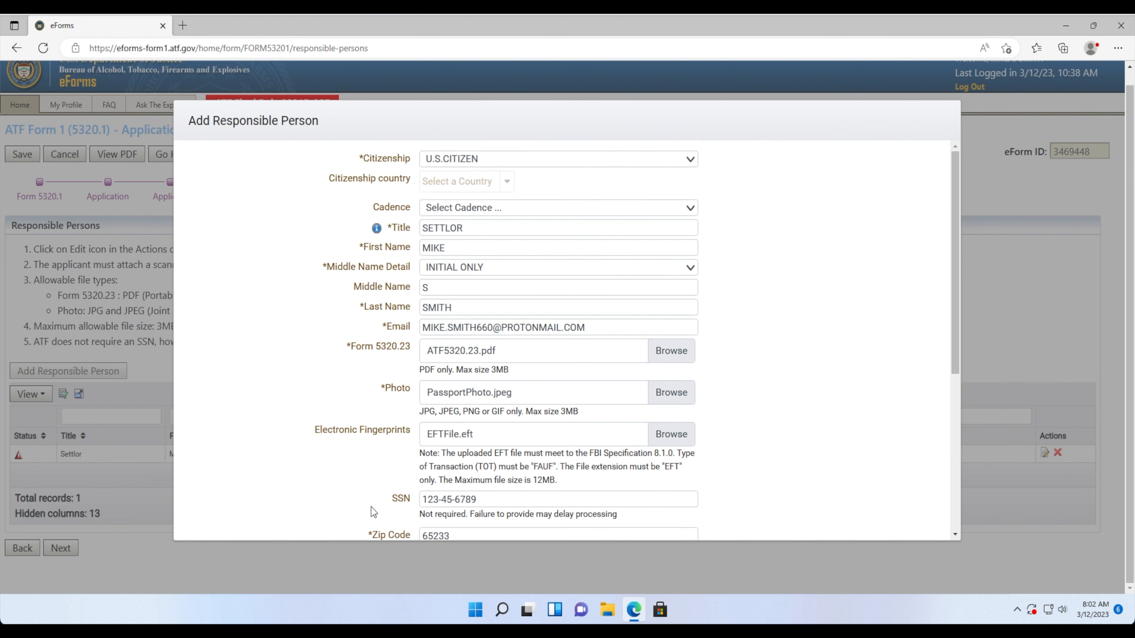
pyautogui.scroll(1, 371, 508)
pyautogui.scroll(-6, 364, 445)
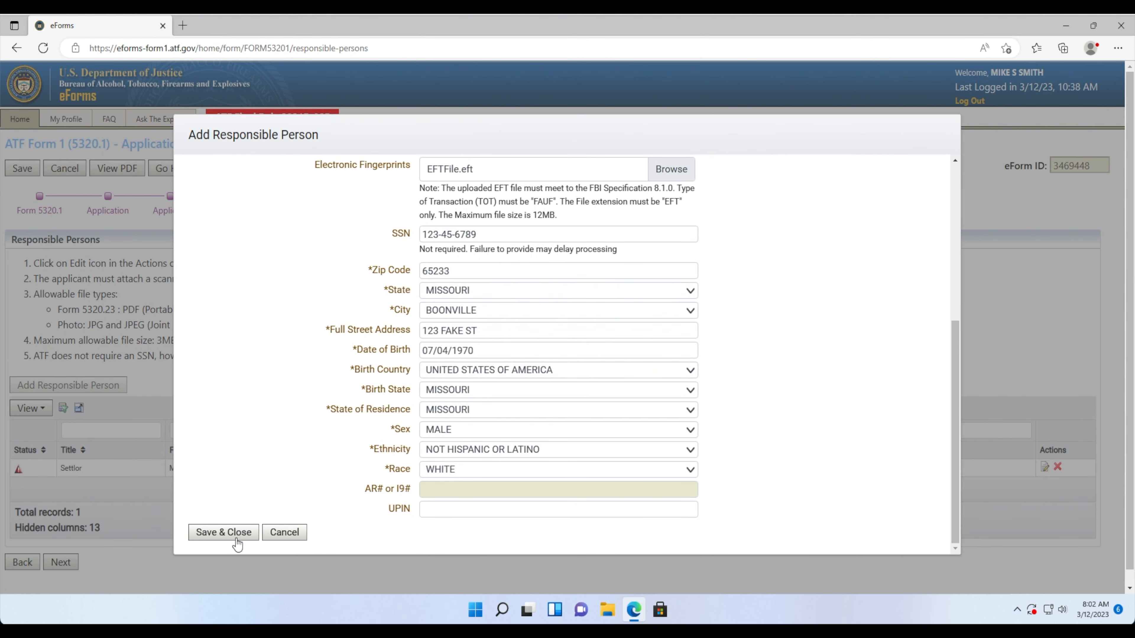
pyautogui.scroll(5, 240, 534)
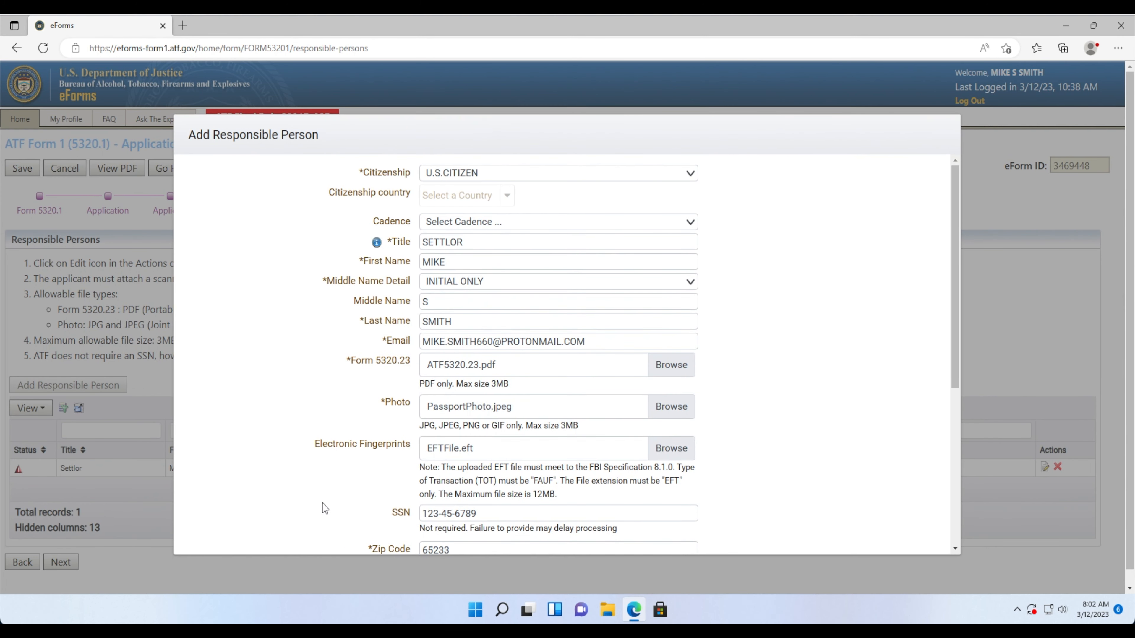
pyautogui.scroll(-6, 325, 508)
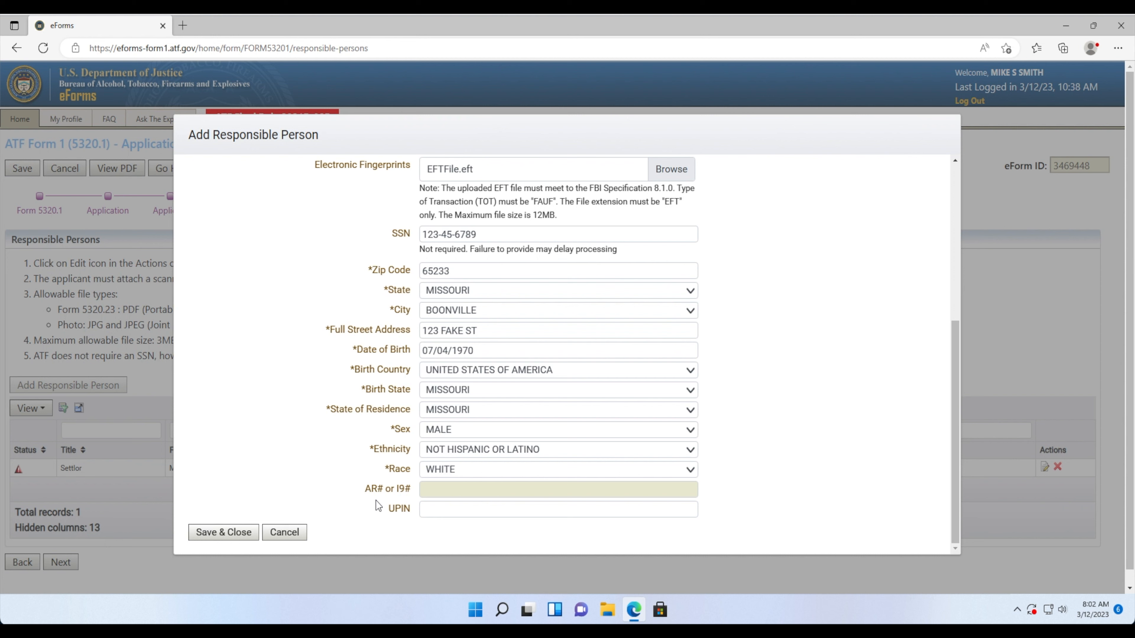
pyautogui.click(244, 536)
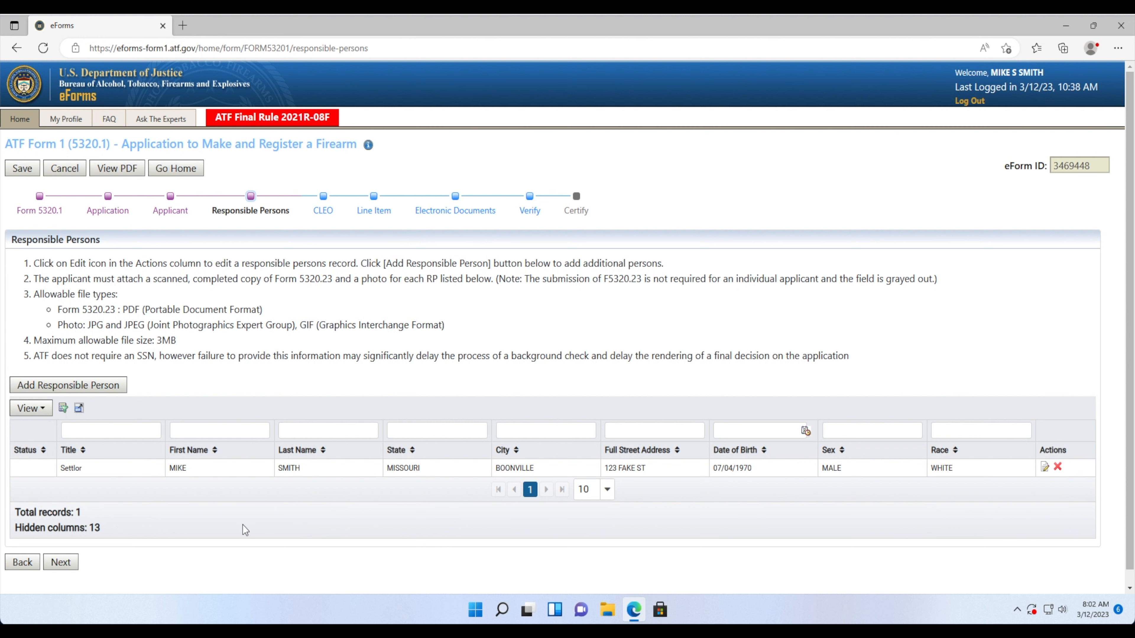
# - Add the Citizenship, Birth Country and Birth State columns to the Responsible Persons table
pyautogui.click(39, 409)
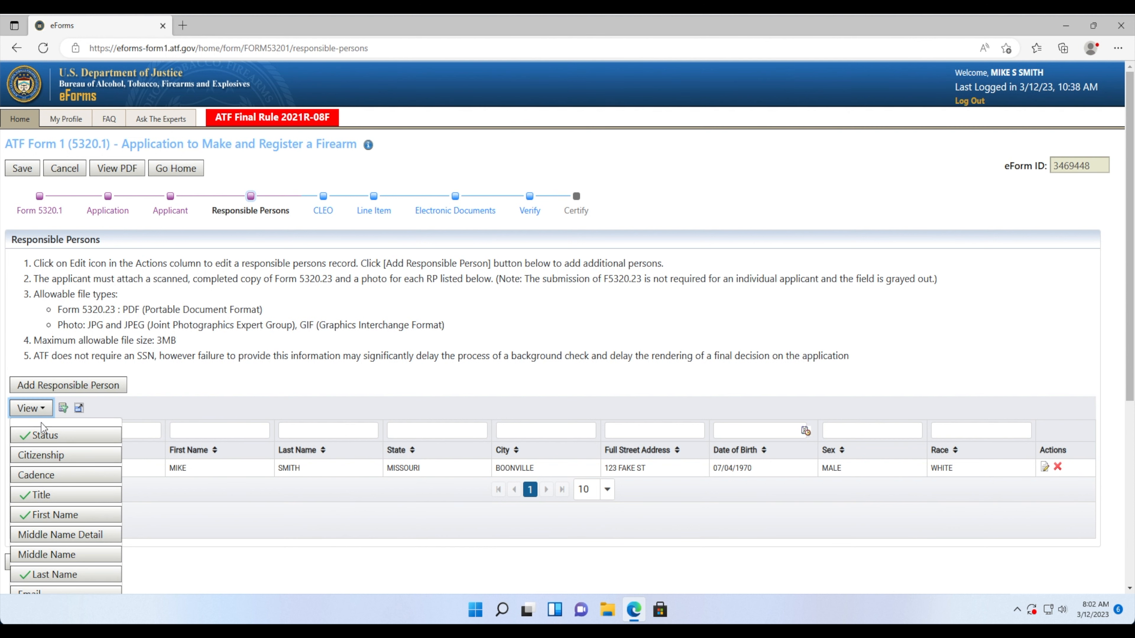
pyautogui.click(42, 454)
pyautogui.scroll(-5, 43, 458)
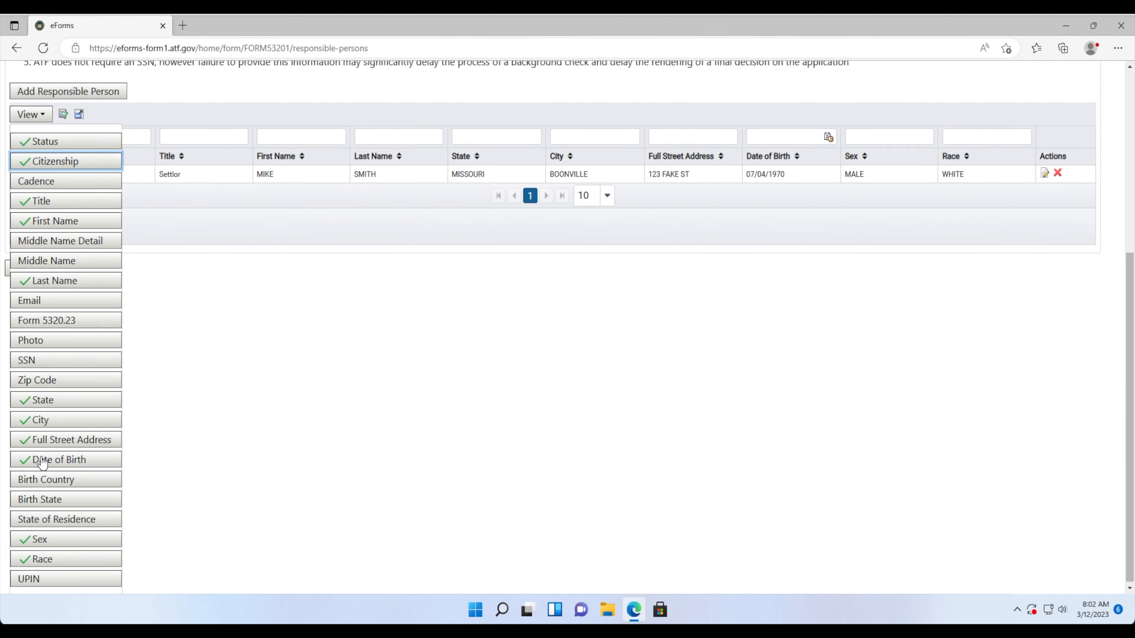
pyautogui.click(43, 478)
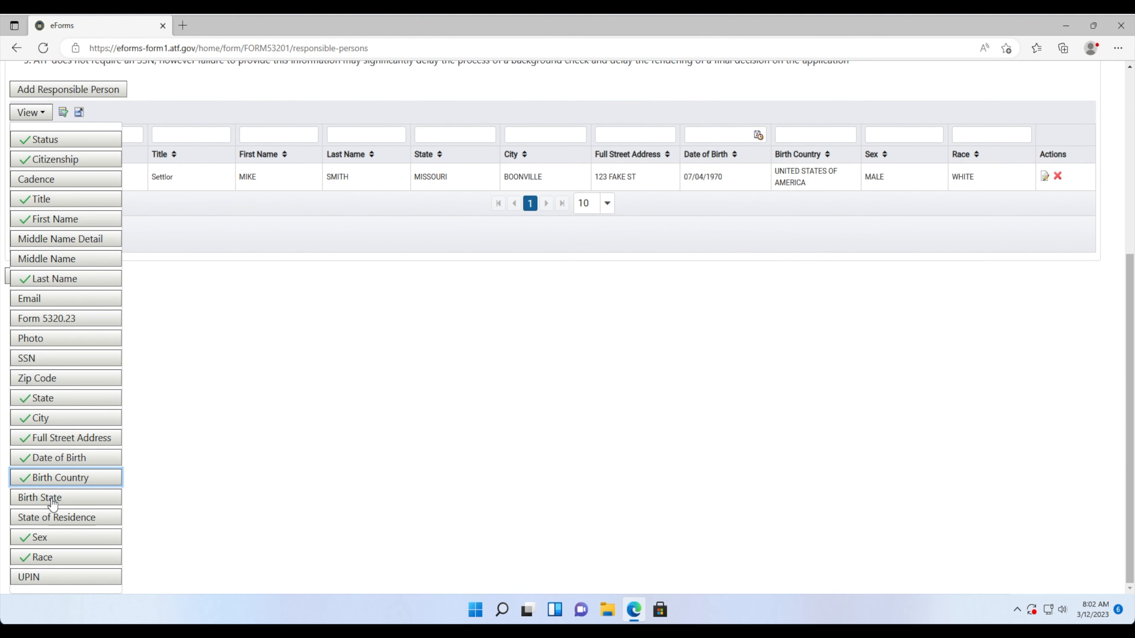
pyautogui.click(44, 498)
pyautogui.click(142, 455)
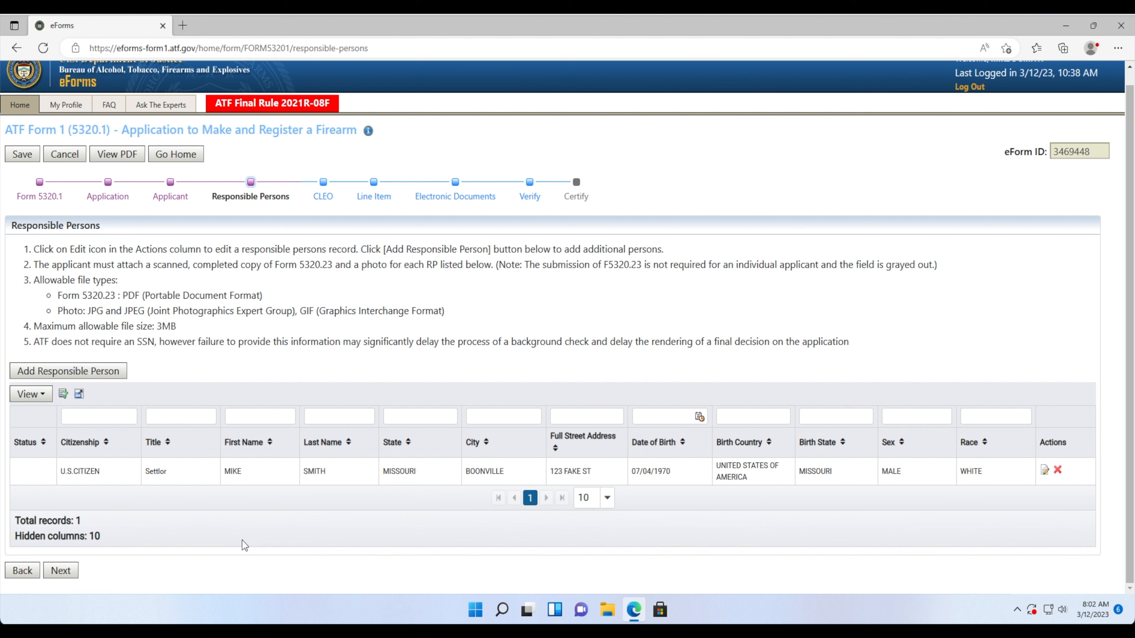
# - Start a new responsible person entry, then cancel it and discard the blank form
pyautogui.click(87, 369)
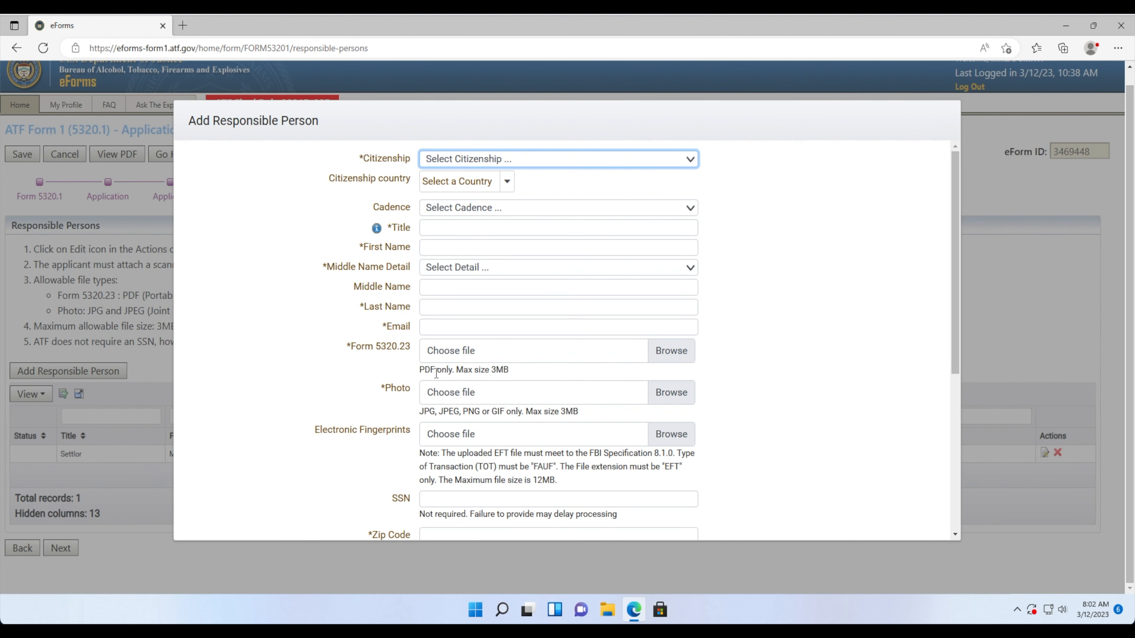
pyautogui.scroll(-5, 436, 373)
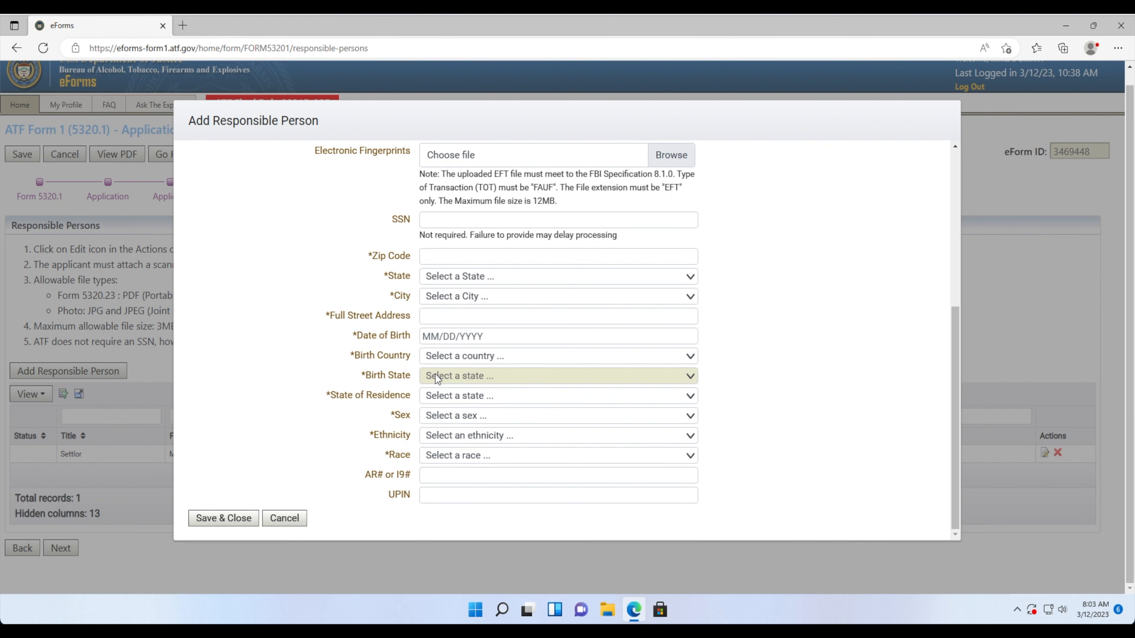
pyautogui.click(293, 521)
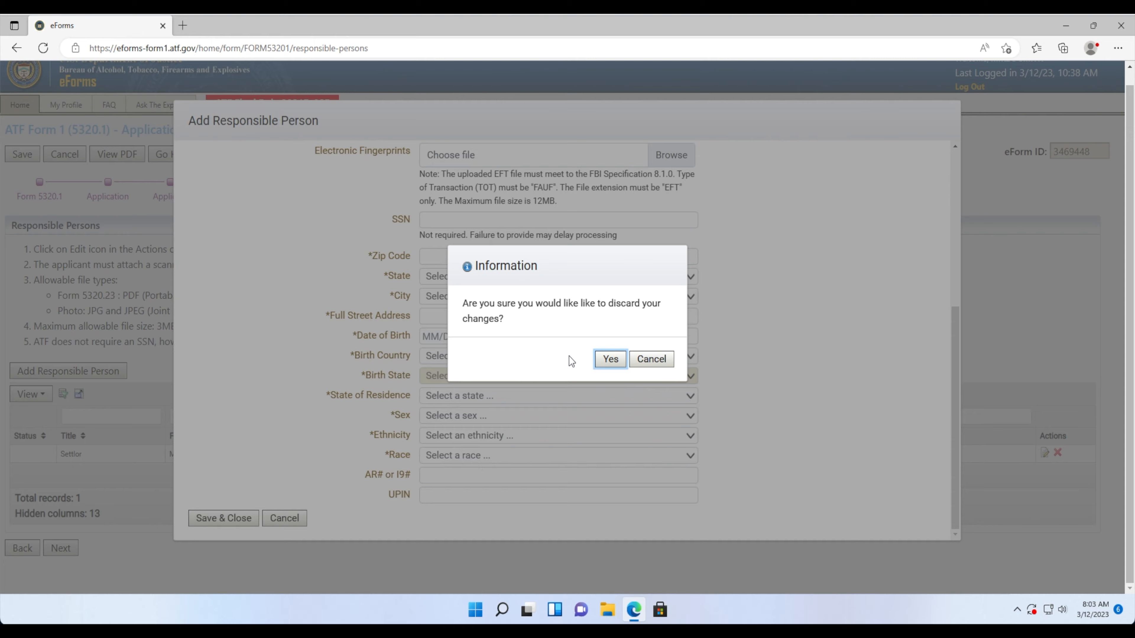
pyautogui.click(606, 361)
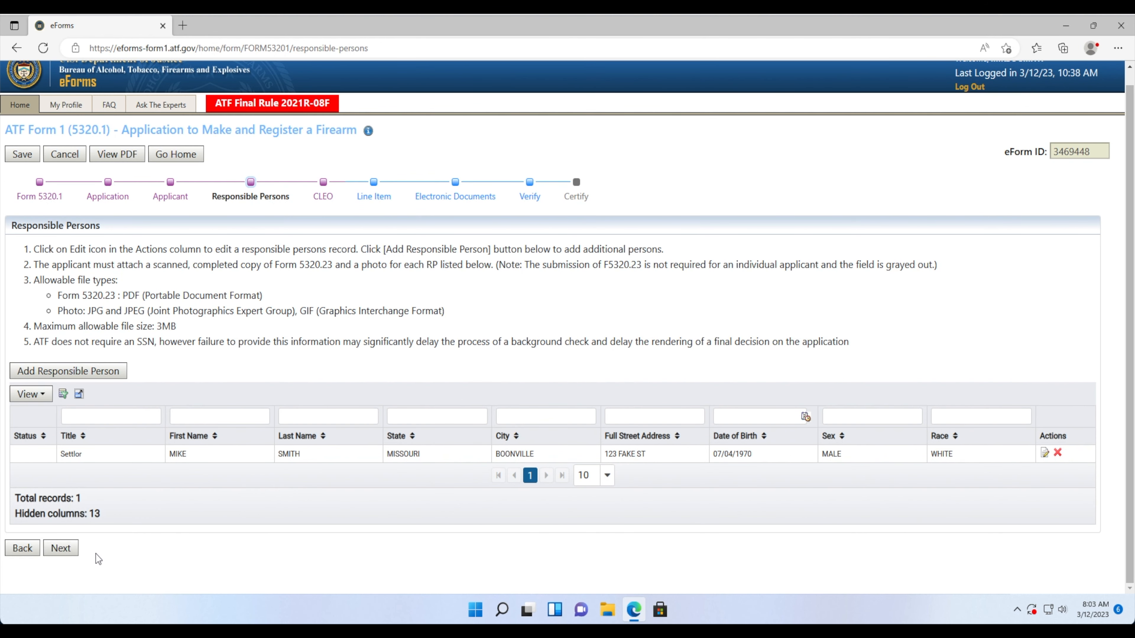
# - On the CLEO page, enter agency COOPER COUNTY SHERIFF'S OFFICE, the official's name and title SHERIFF
pyautogui.click(60, 548)
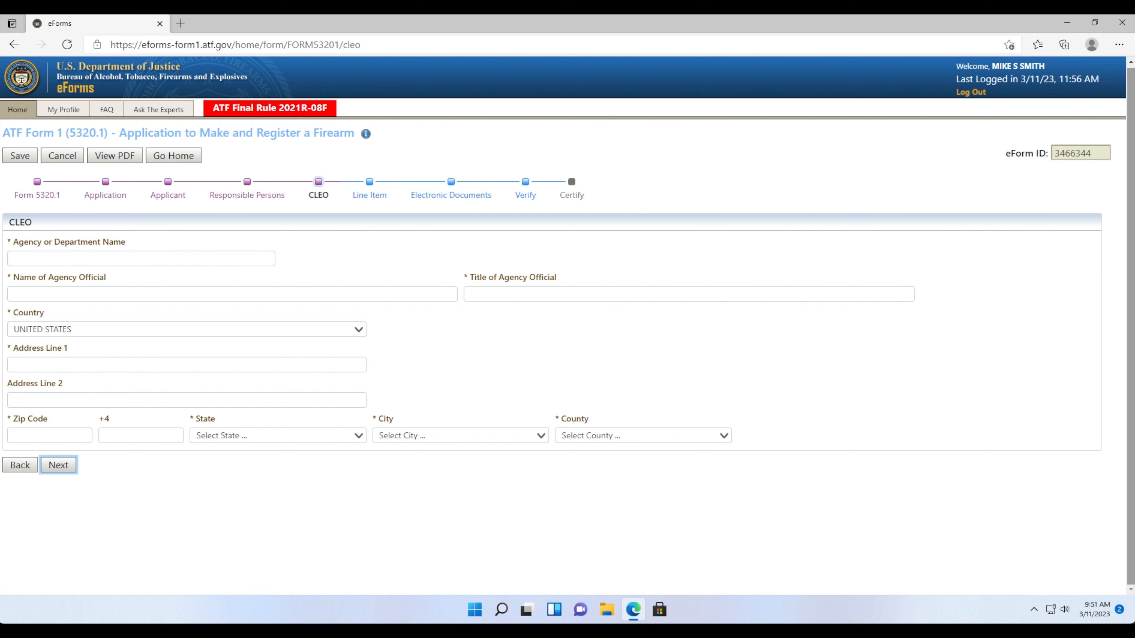
pyautogui.click(186, 262)
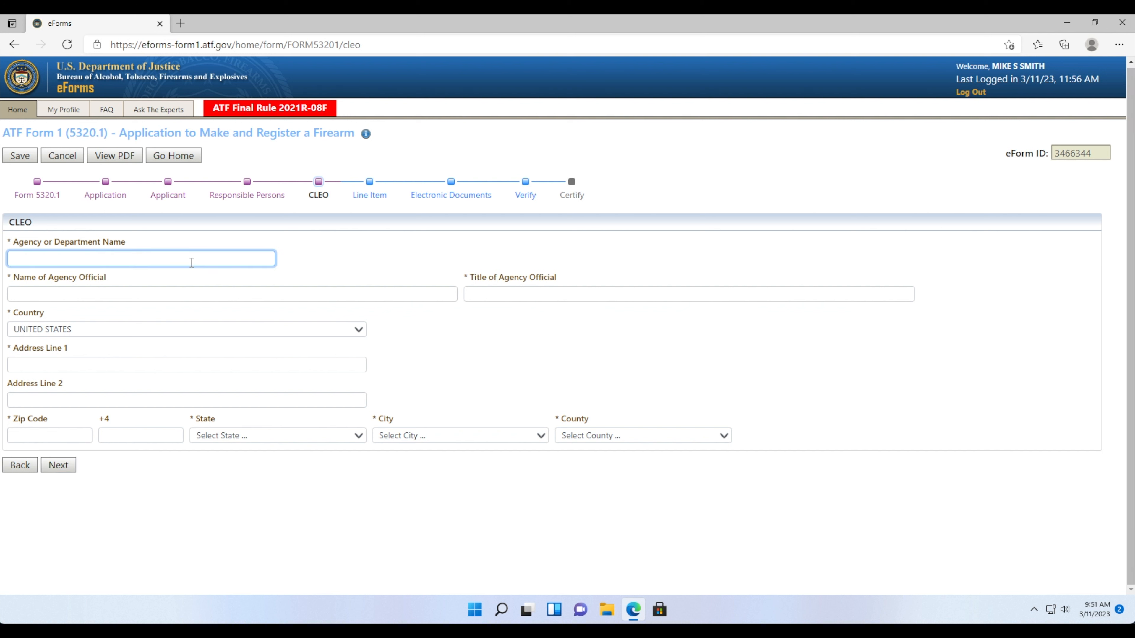
pyautogui.write('COOPER COUNTY')
pyautogui.write("SHERIFF'")
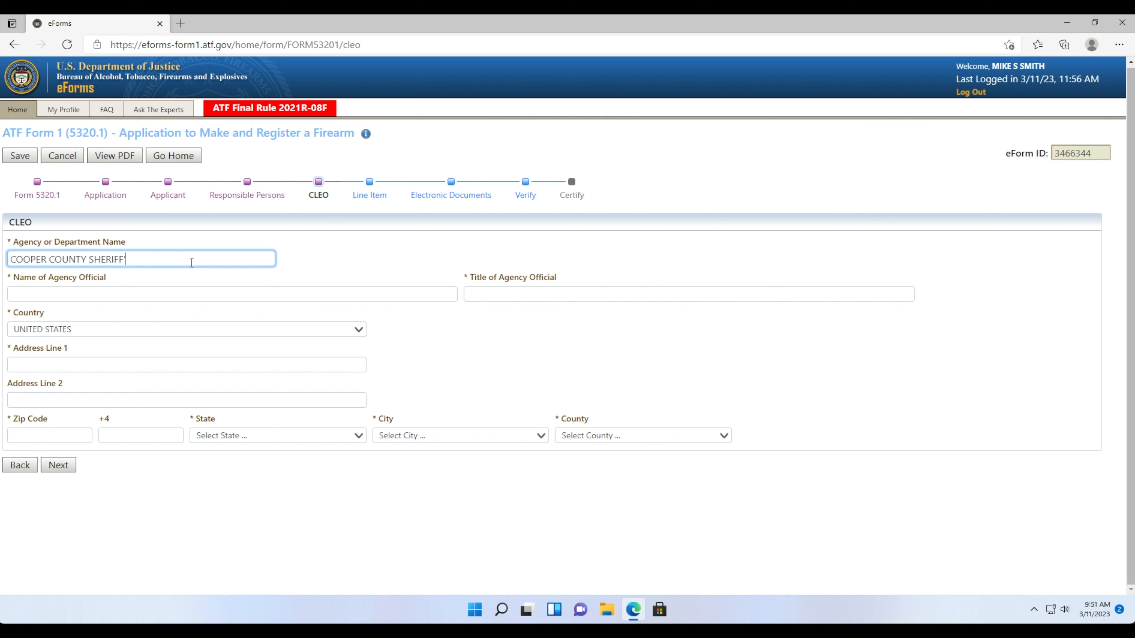
pyautogui.write('S OFFICE')
pyautogui.click(160, 299)
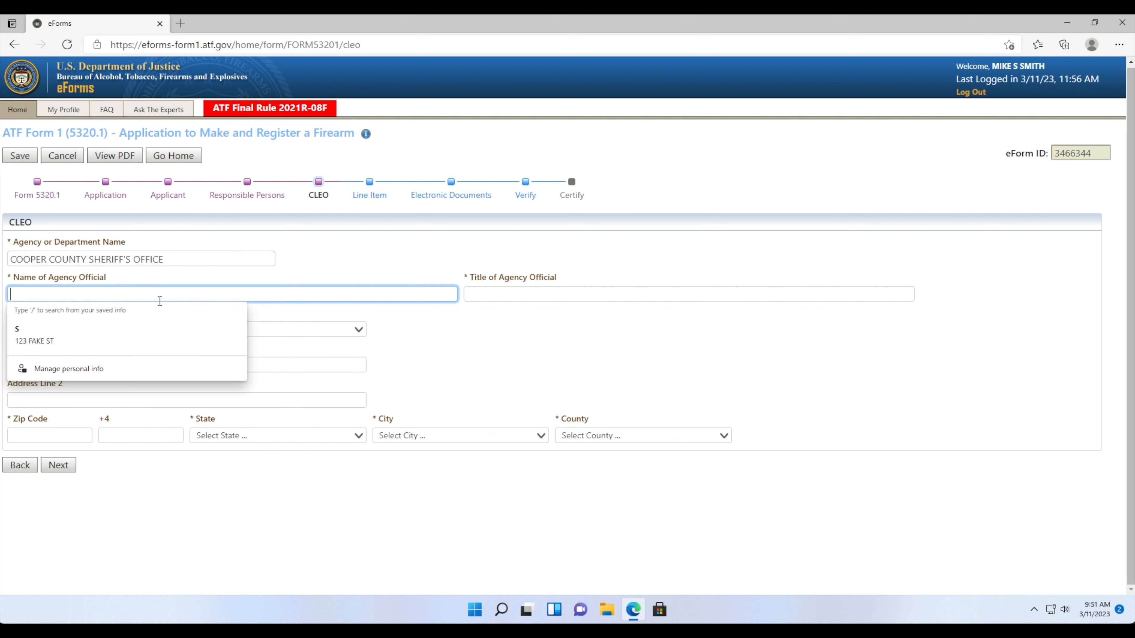
pyautogui.write('JOE ')
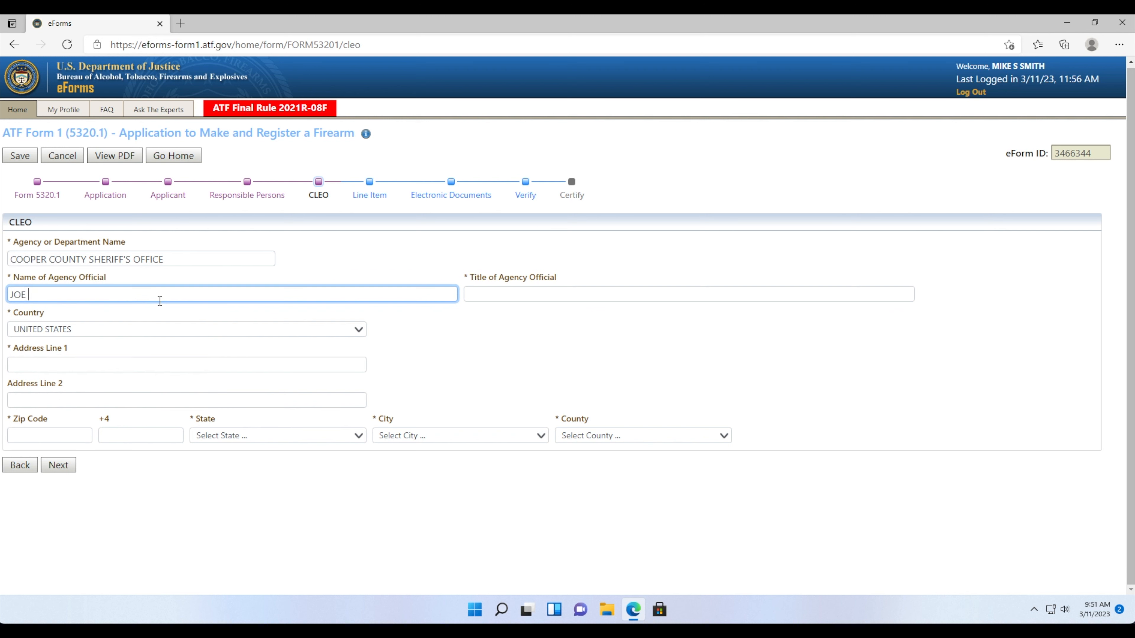
pyautogui.write('OFFICER')
pyautogui.click(841, 294)
pyautogui.write('SHERIFF')
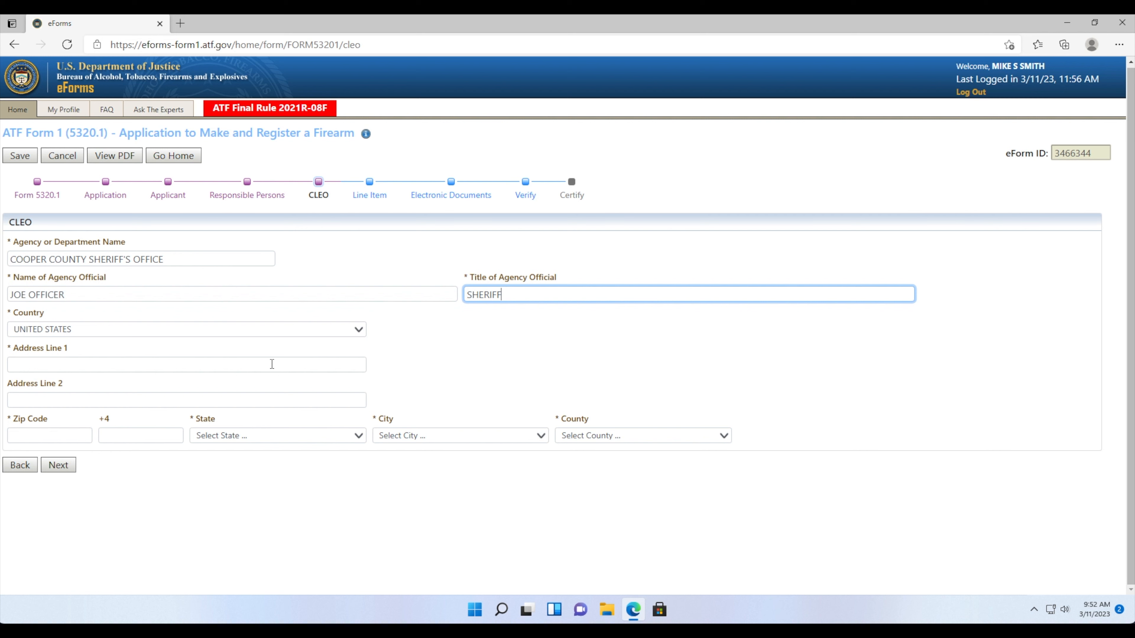
# - Enter the office address 200 MAIN ST, zip code 65233 and city BOONVILLE
pyautogui.click(272, 364)
pyautogui.write('200 MAIN ST')
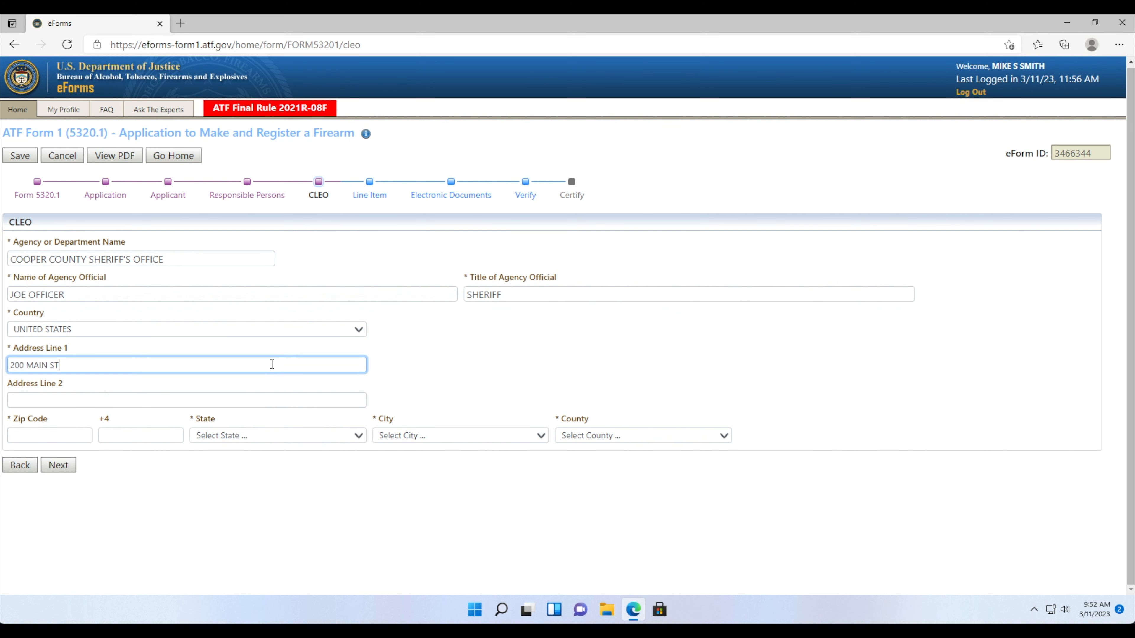
pyautogui.click(72, 436)
pyautogui.write('65')
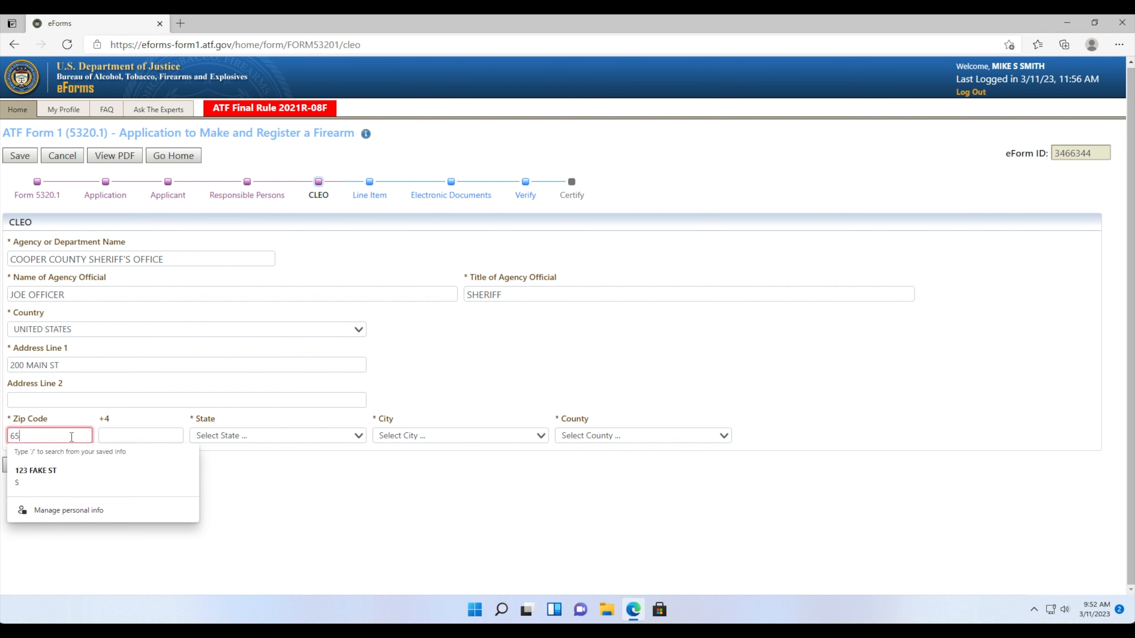
pyautogui.write('233')
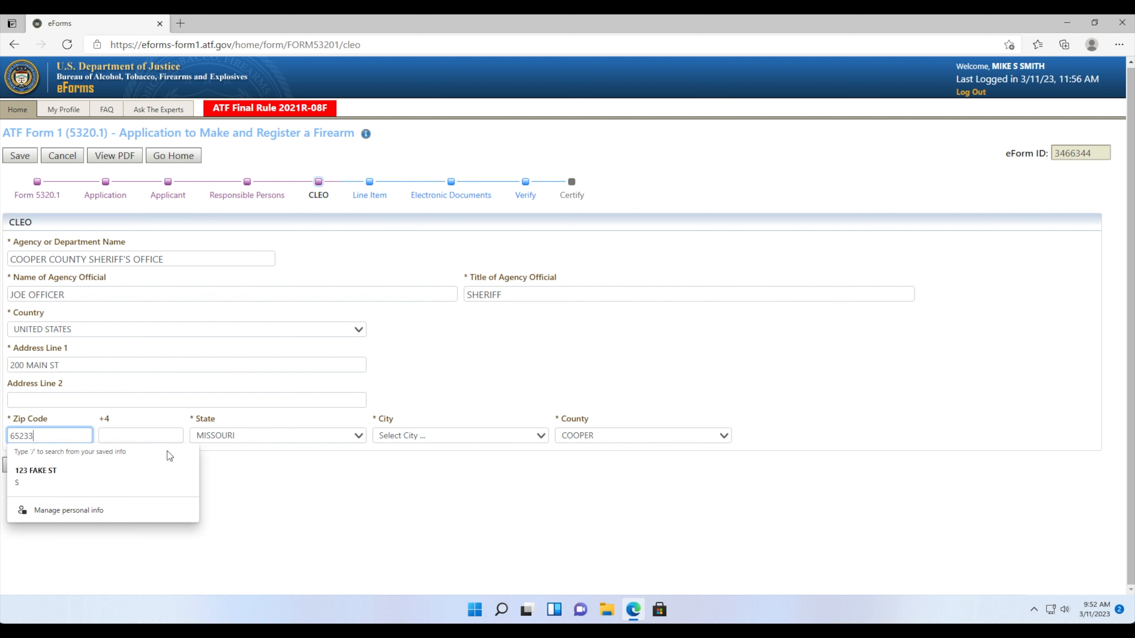
pyautogui.click(235, 497)
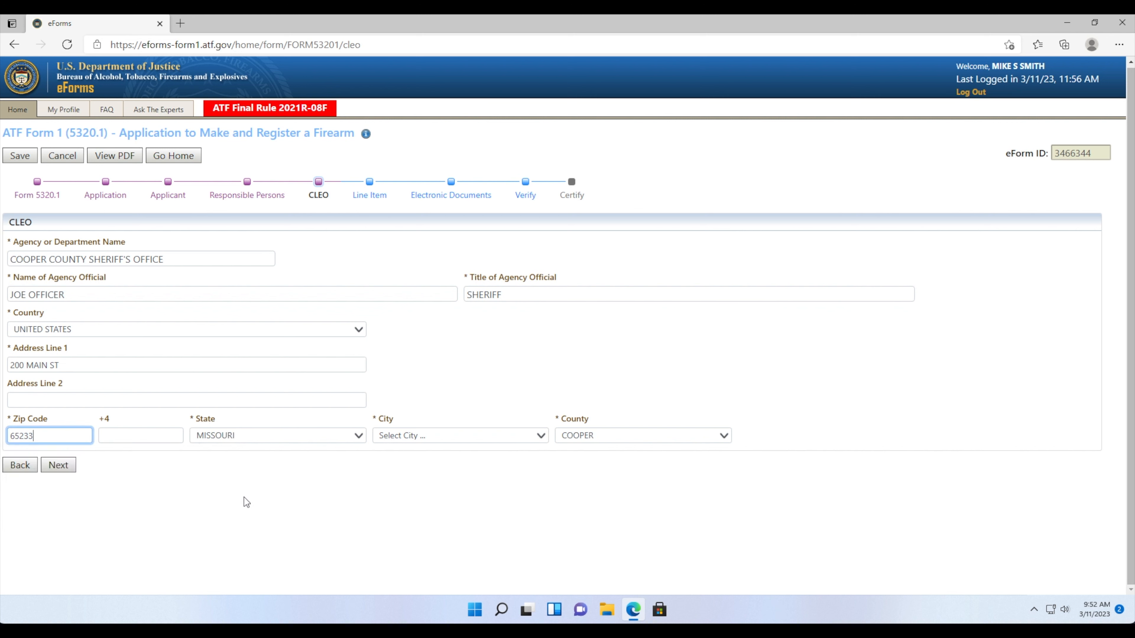
pyautogui.click(382, 438)
pyautogui.click(398, 487)
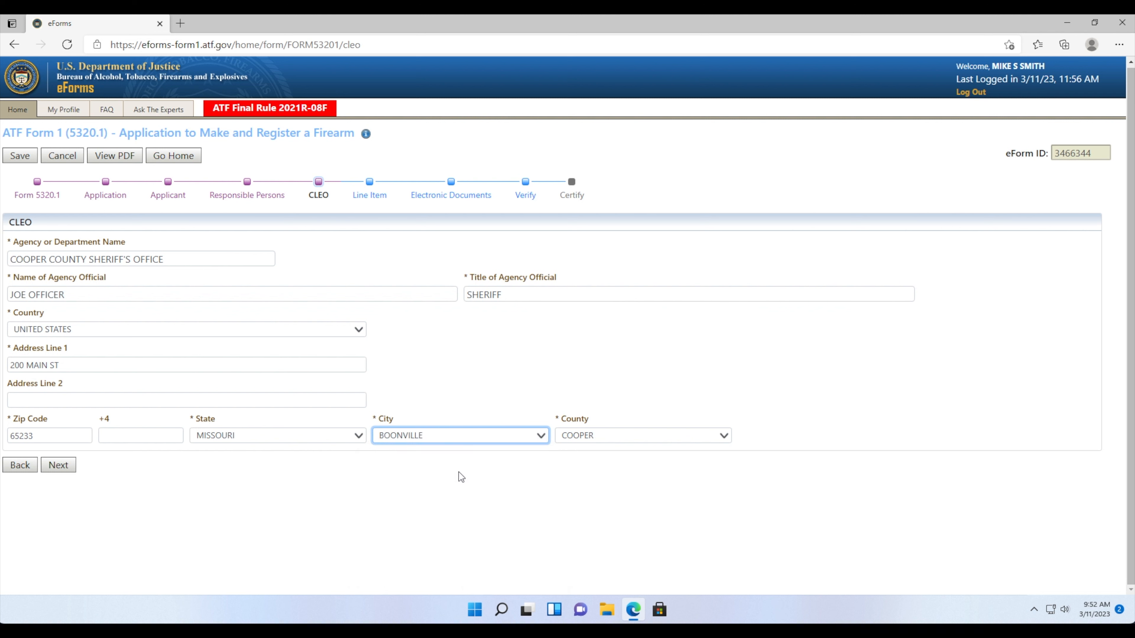
pyautogui.click(396, 484)
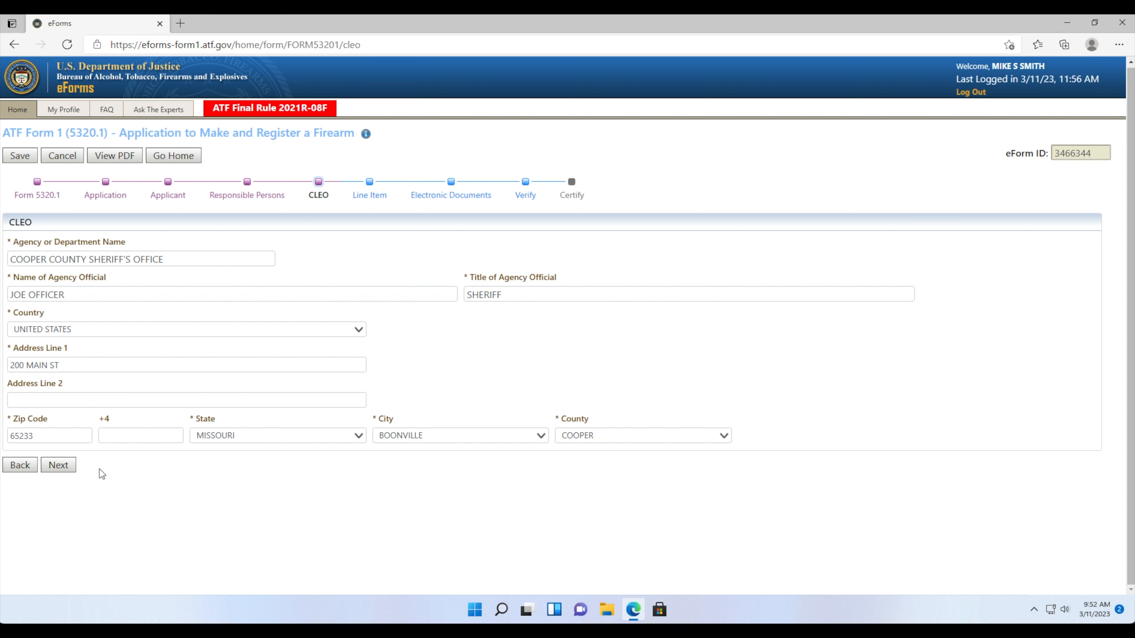
pyautogui.click(71, 467)
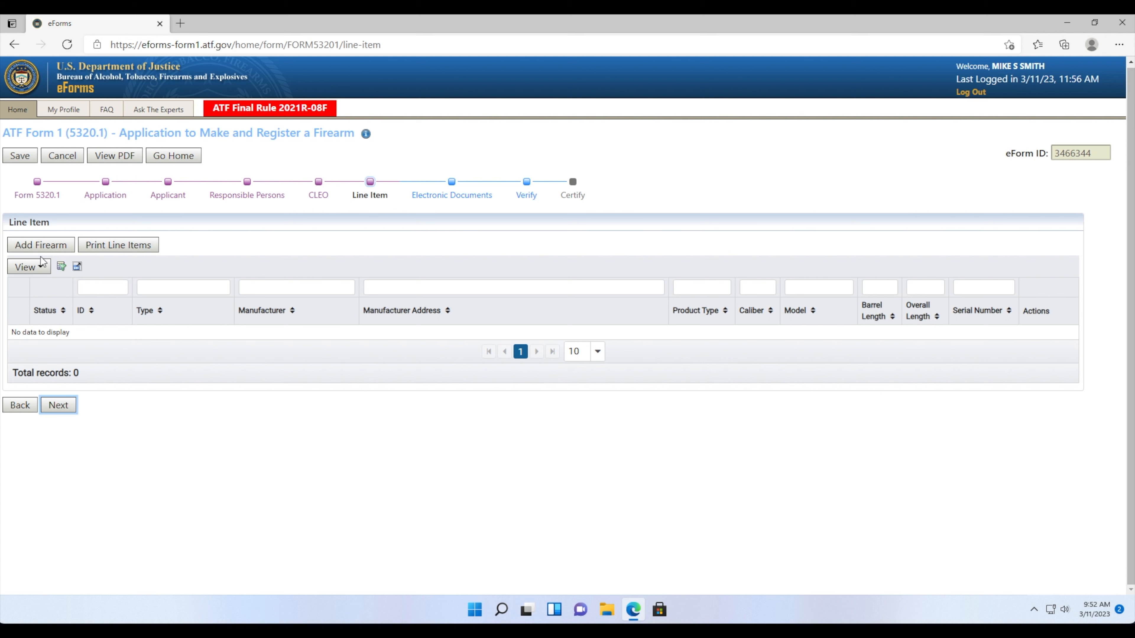
# - Begin adding a firearm on the Line Item step
pyautogui.click(44, 247)
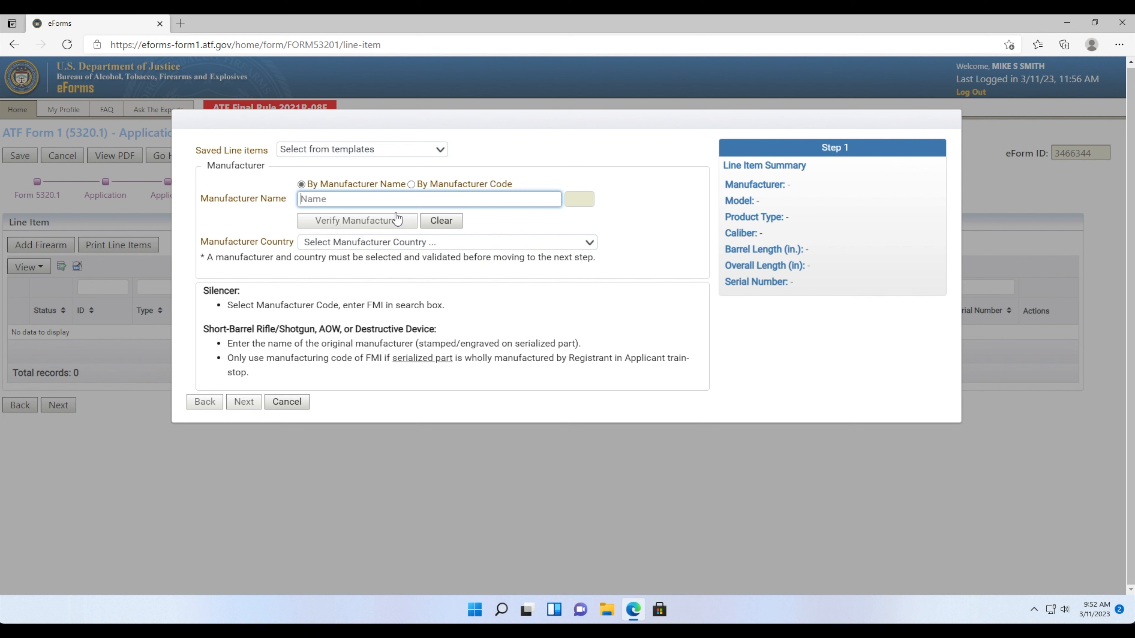
# - Select and verify manufacturer PALMETTO STATE ARMORY with manufacturer country UNITED STATES
pyautogui.write('PAL')
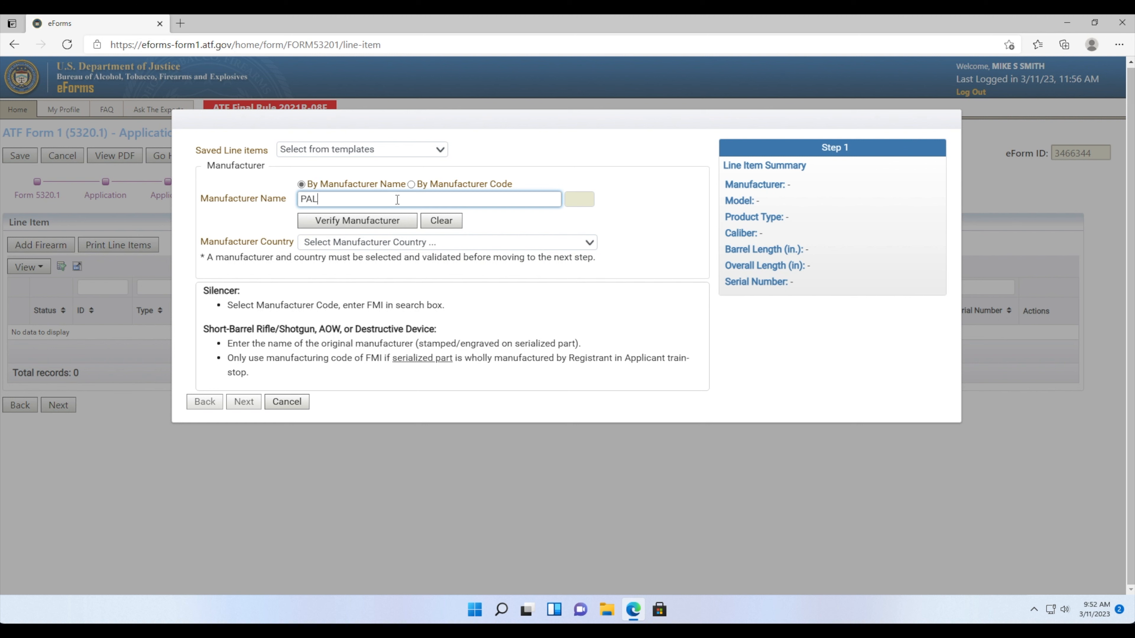
pyautogui.write('ME')
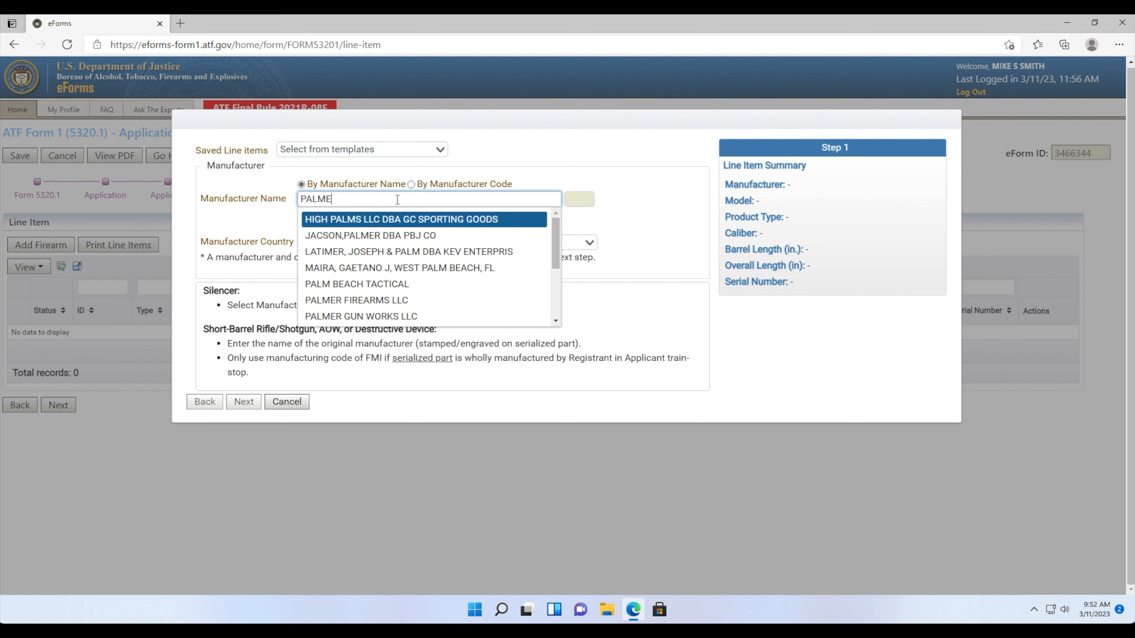
pyautogui.write('TTO')
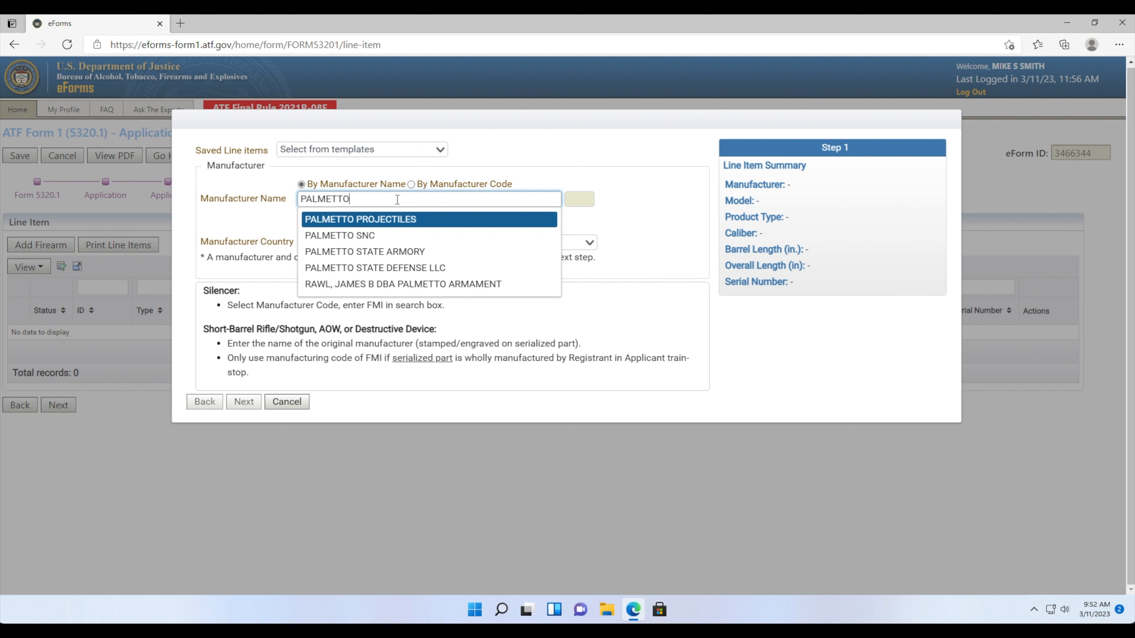
pyautogui.write(' STATE')
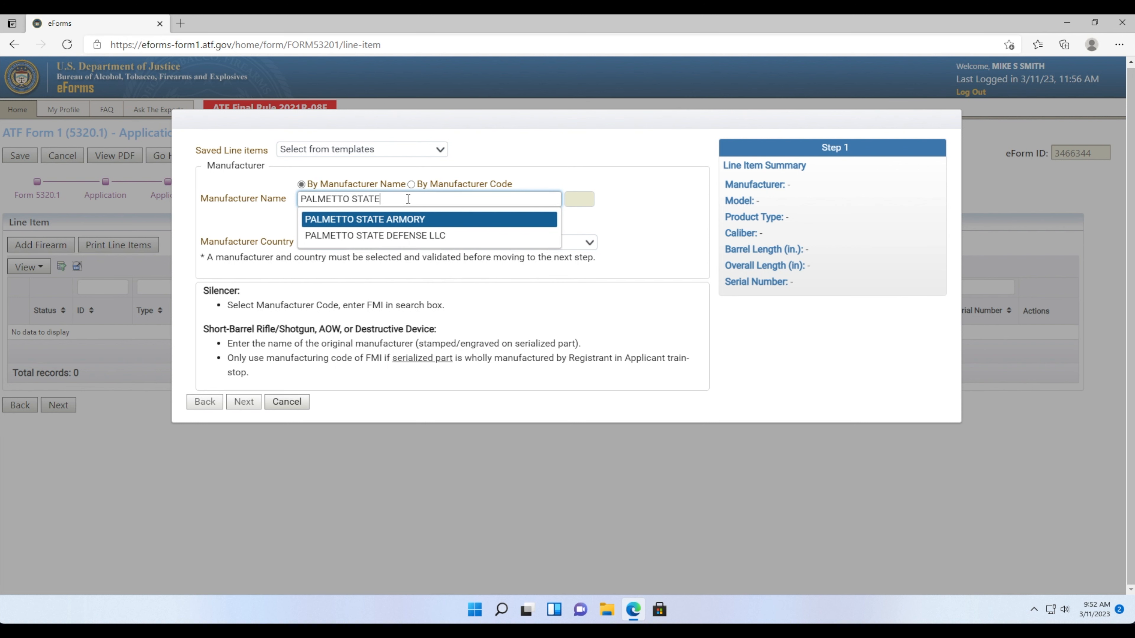
pyautogui.click(393, 219)
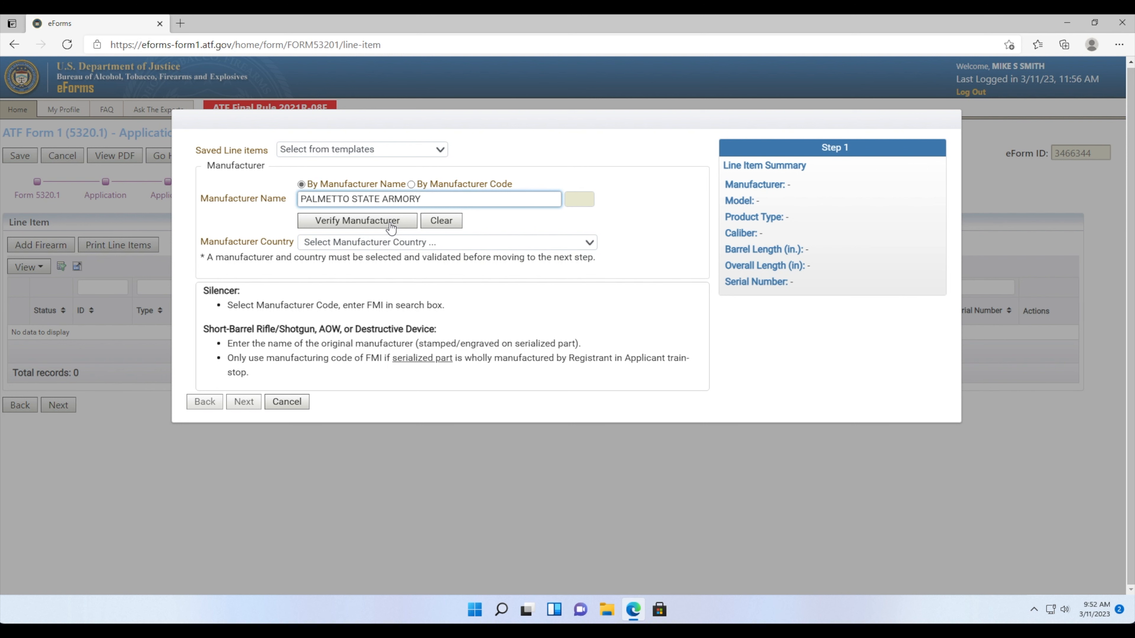
pyautogui.click(391, 222)
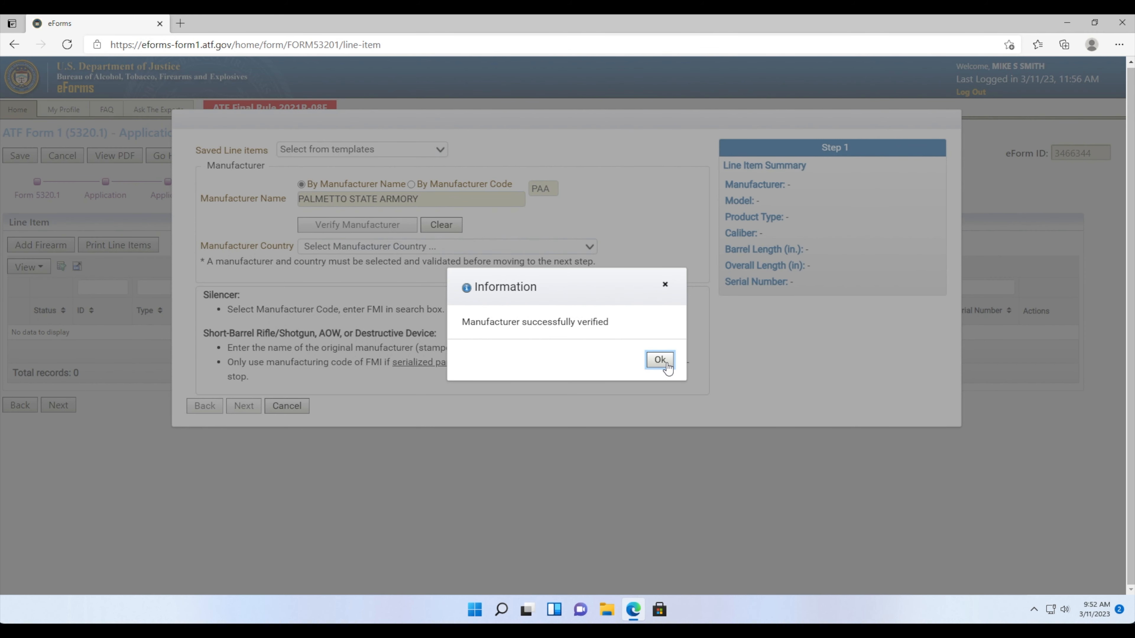
pyautogui.click(655, 362)
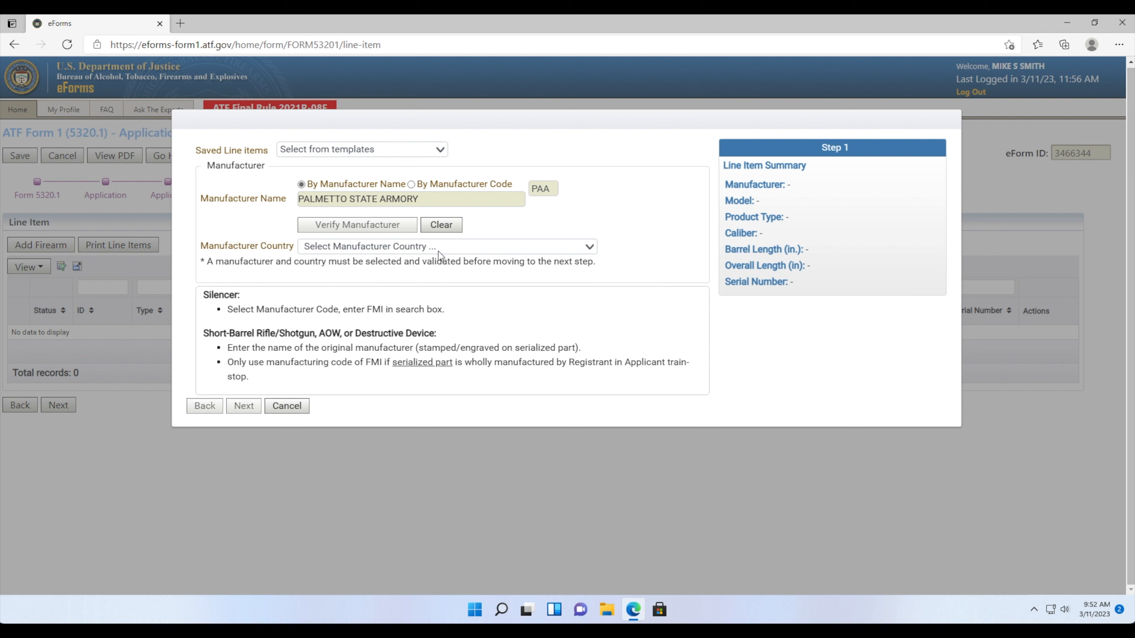
pyautogui.click(410, 247)
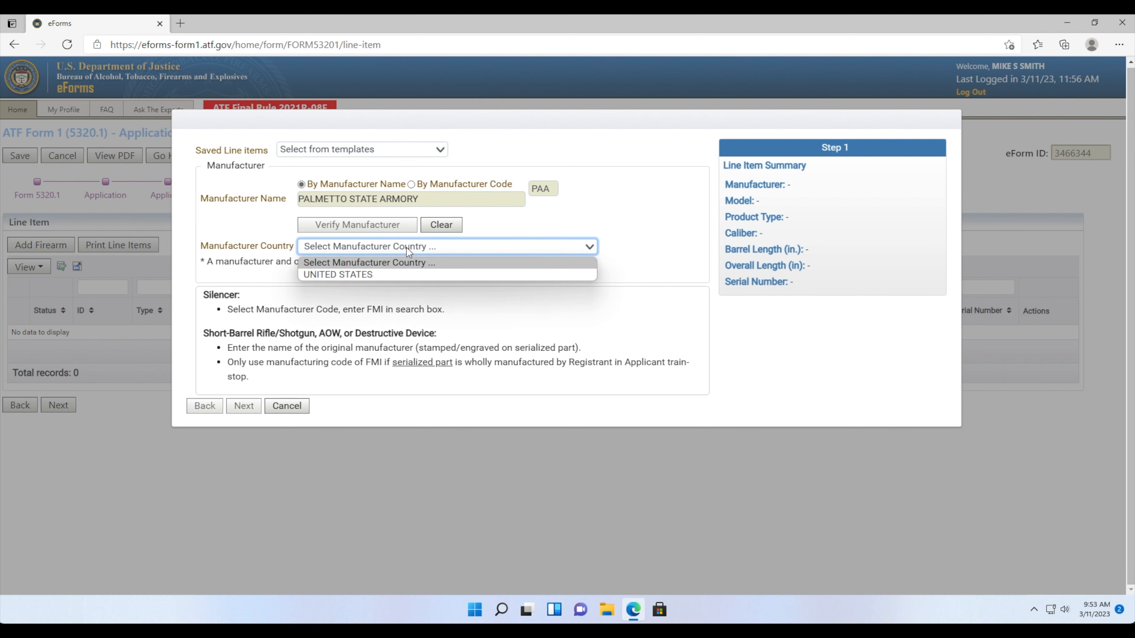
pyautogui.click(387, 274)
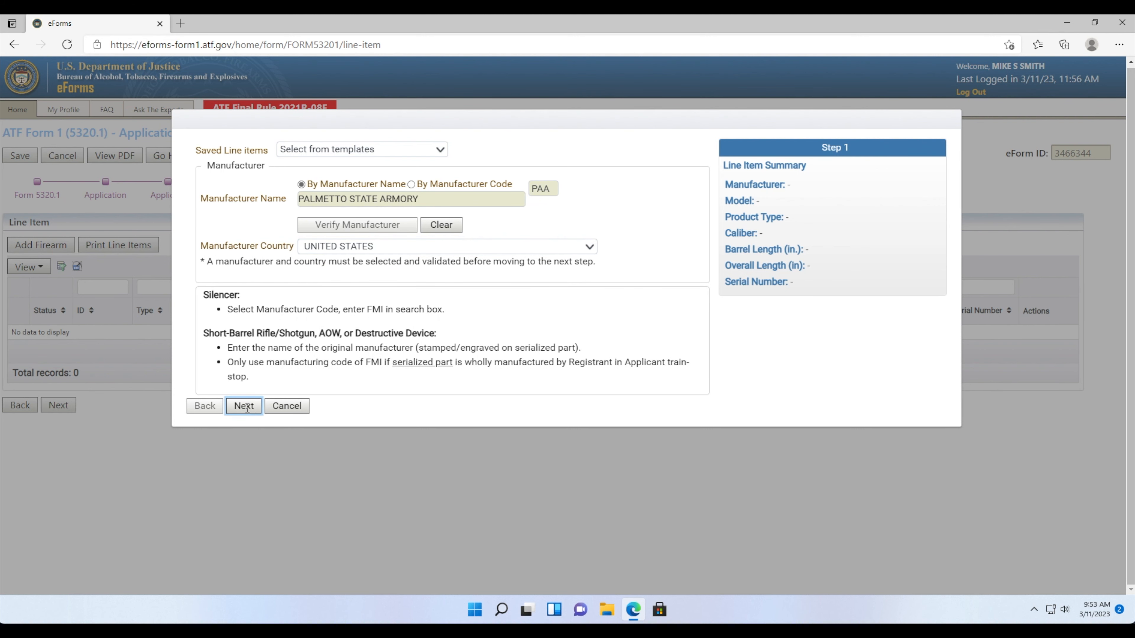
pyautogui.click(245, 406)
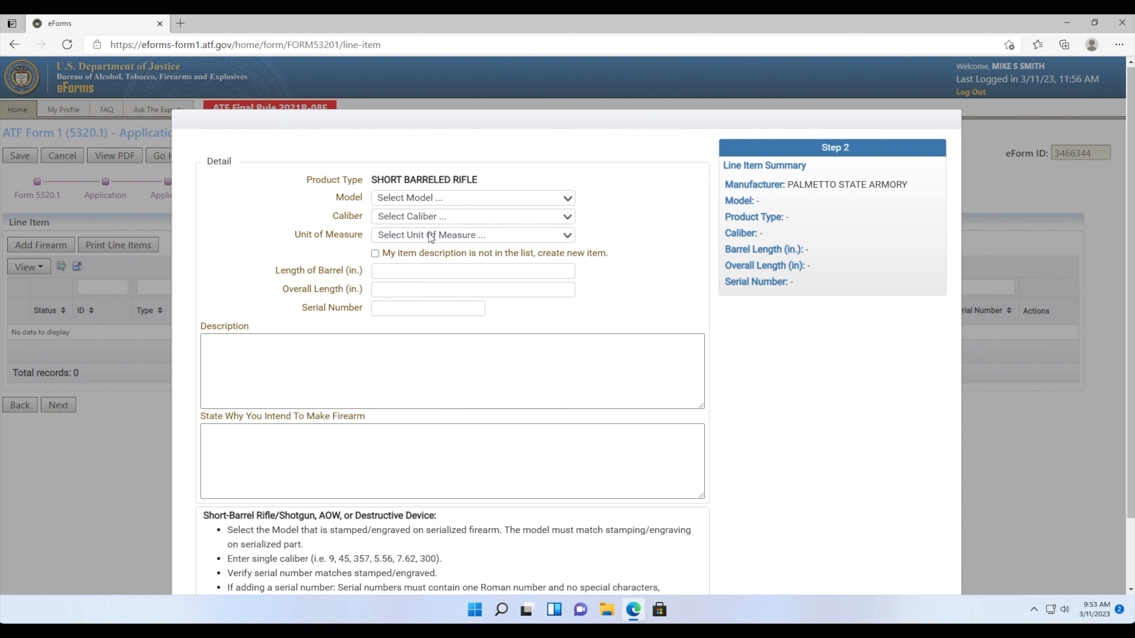
# - Choose model FREEDOM-15, caliber 5.56 and unit MM, briefly toggling the unlisted-item option
pyautogui.click(404, 199)
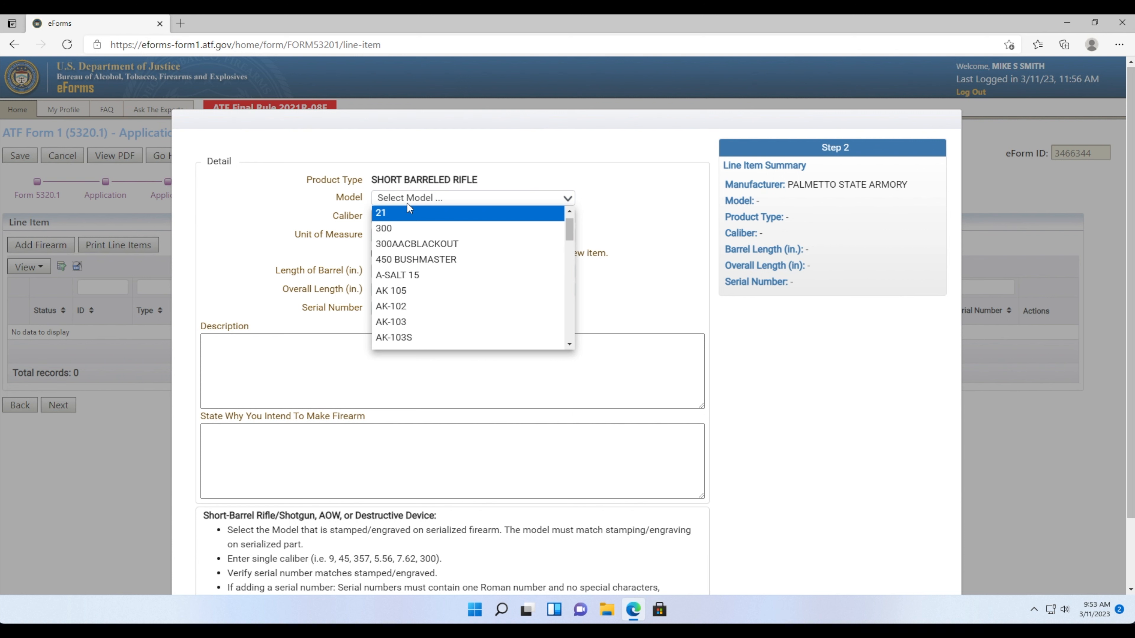
pyautogui.write('FRE')
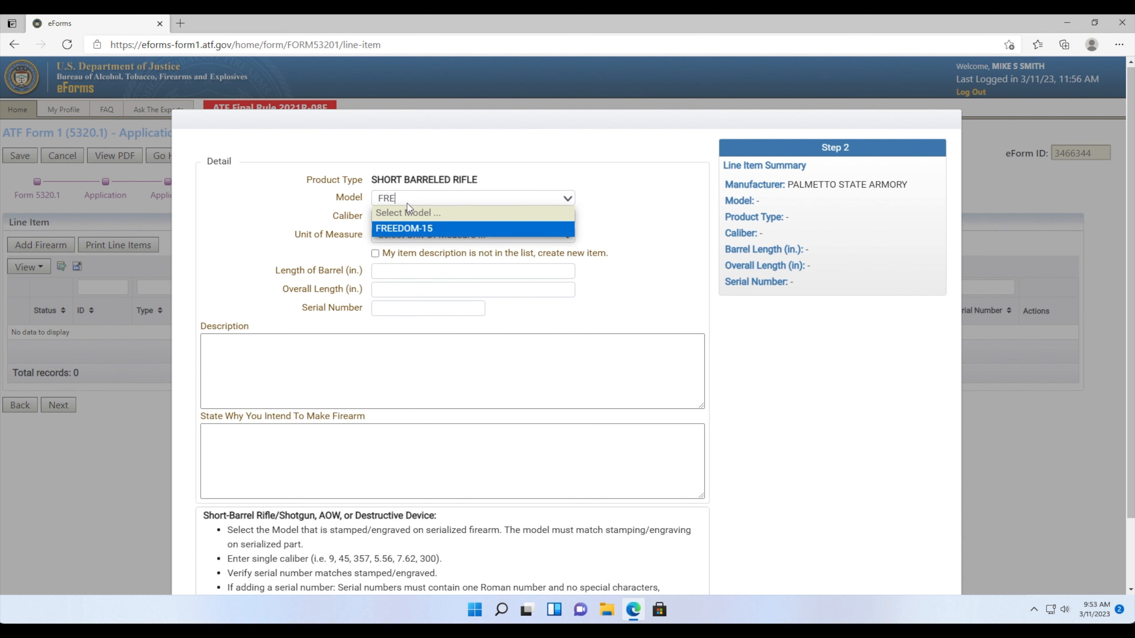
pyautogui.click(396, 228)
pyautogui.click(347, 218)
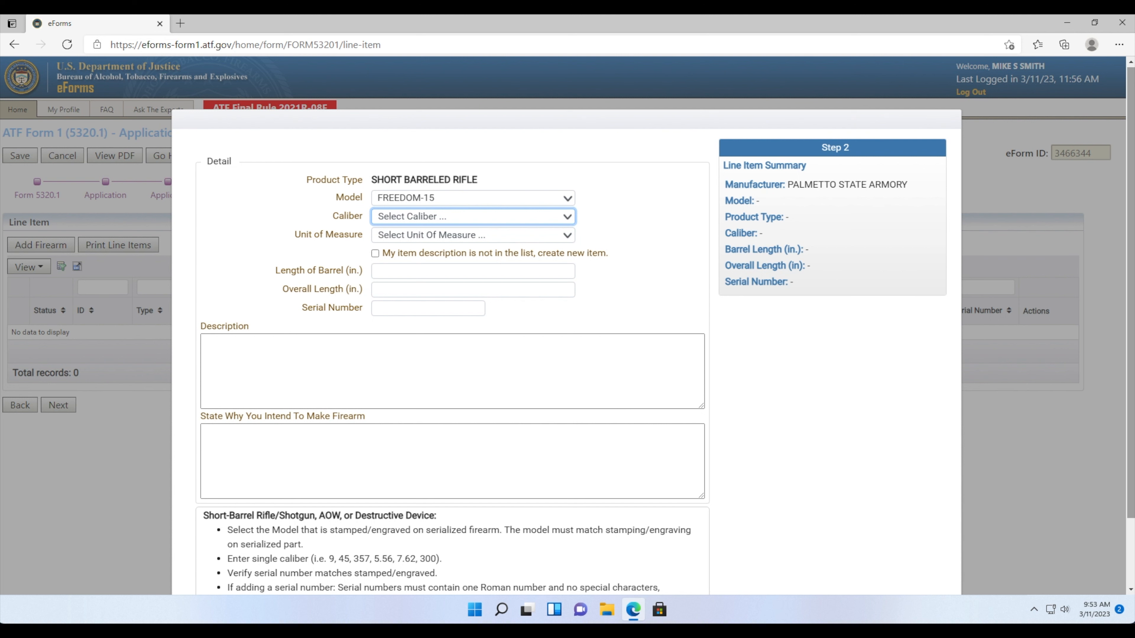
pyautogui.click(489, 217)
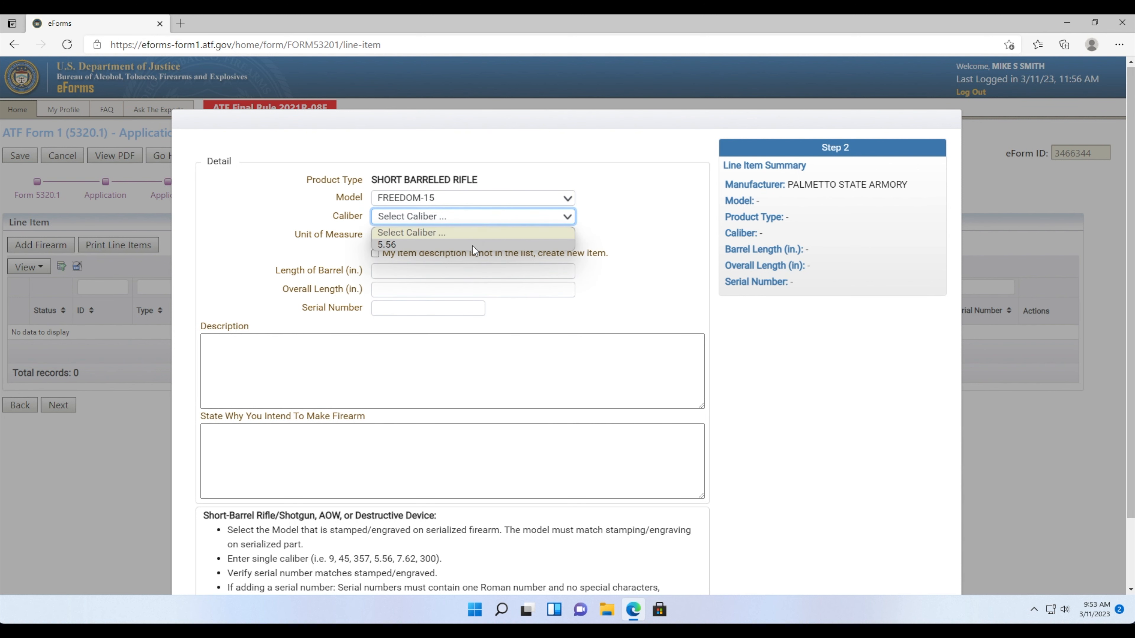
pyautogui.click(471, 244)
pyautogui.click(396, 234)
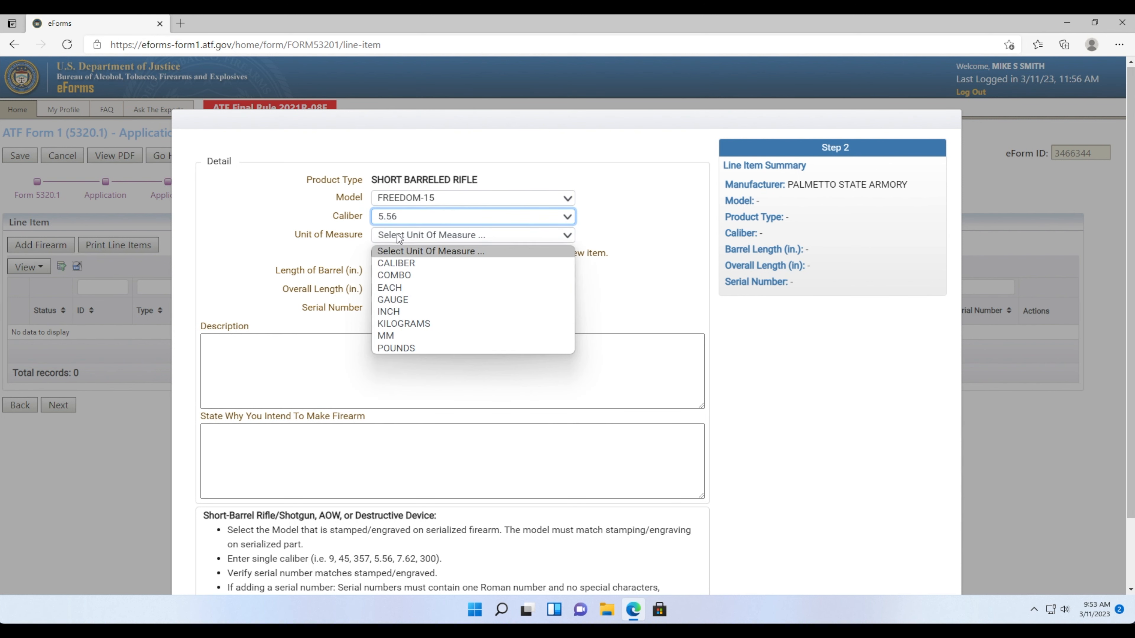
pyautogui.click(397, 336)
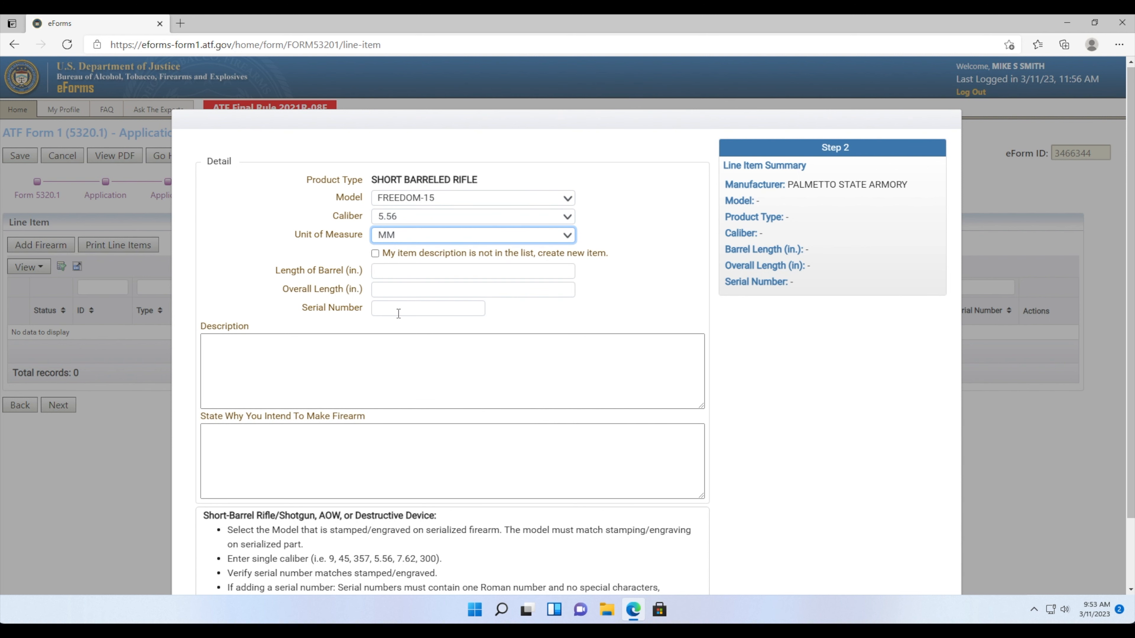
pyautogui.click(398, 275)
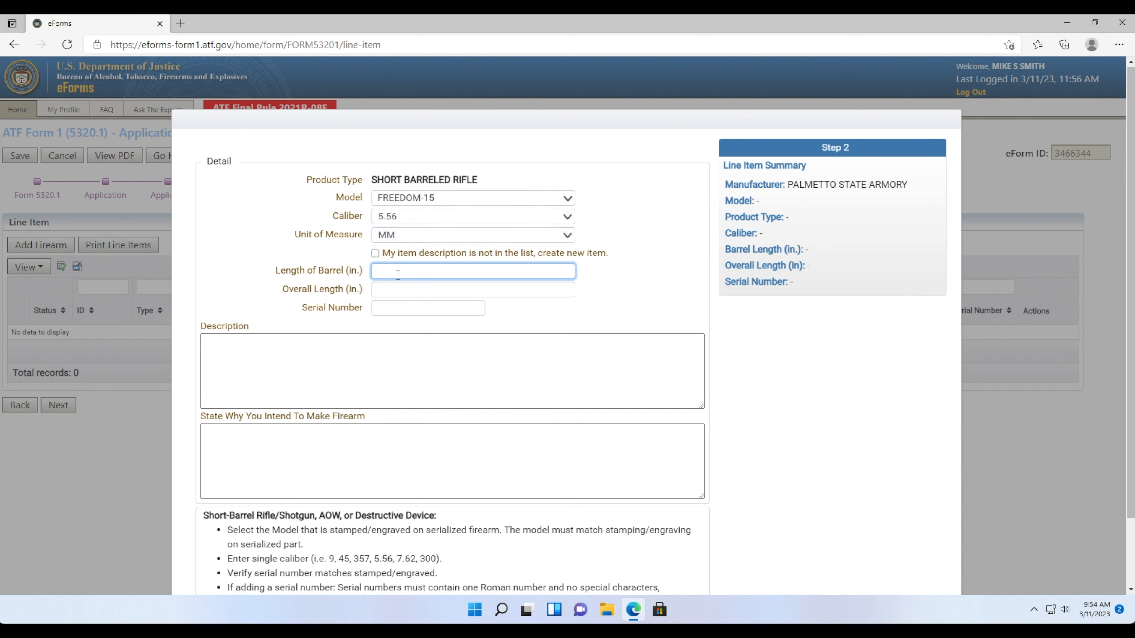
pyautogui.click(375, 253)
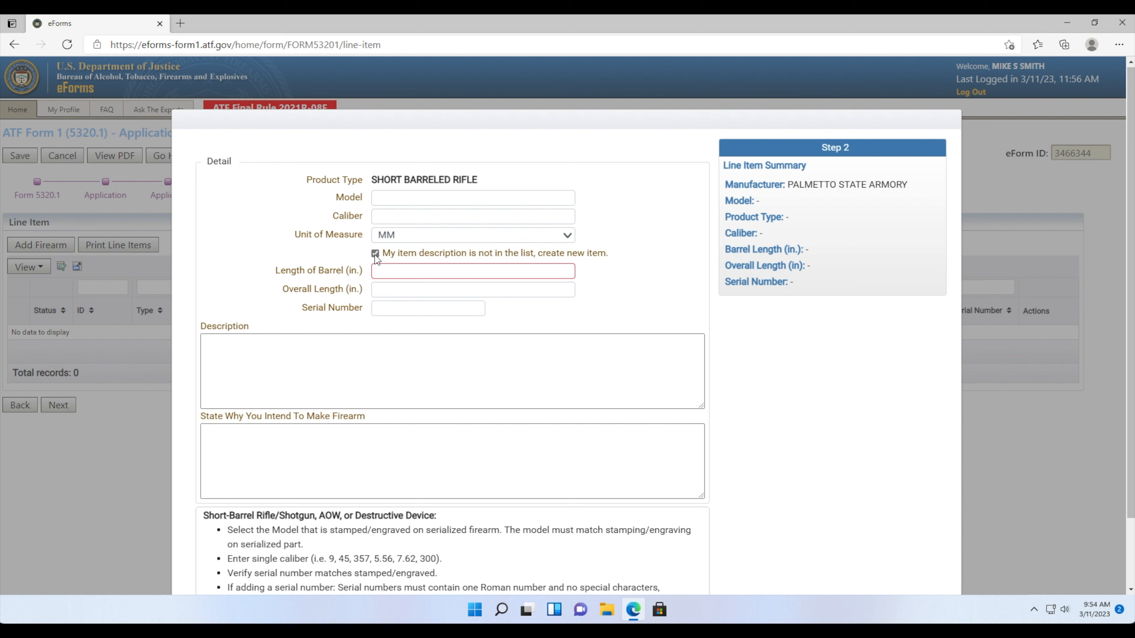
pyautogui.click(374, 253)
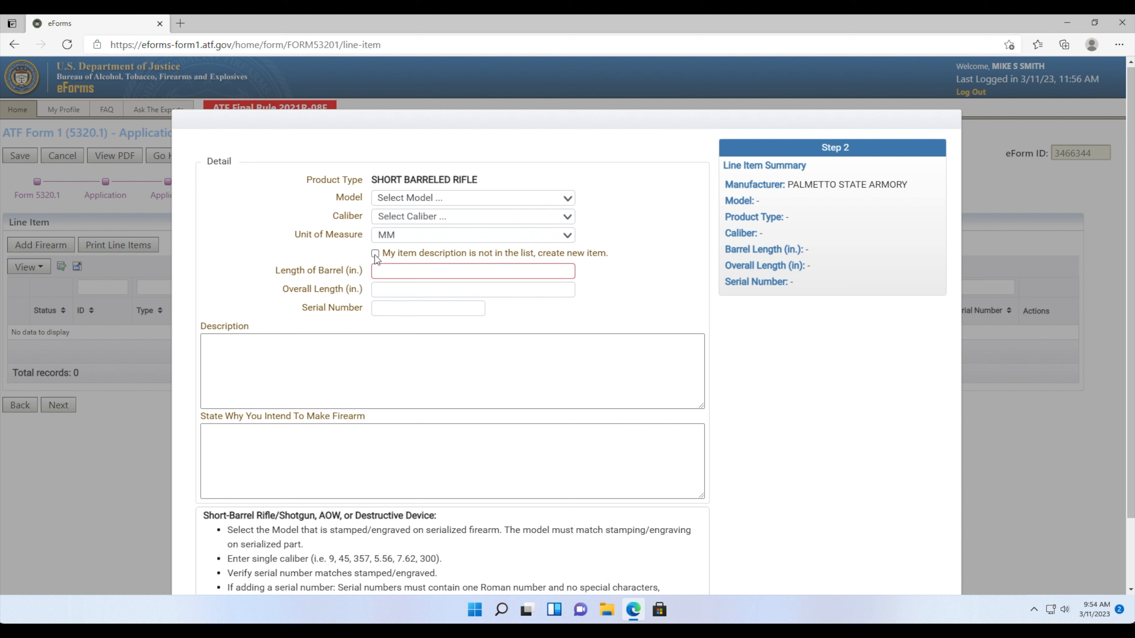
# - Re-select model FREEDOM-15 and caliber 5.56, then enter barrel length 10.5 and overall length 27
pyautogui.click(392, 199)
pyautogui.write('FRE')
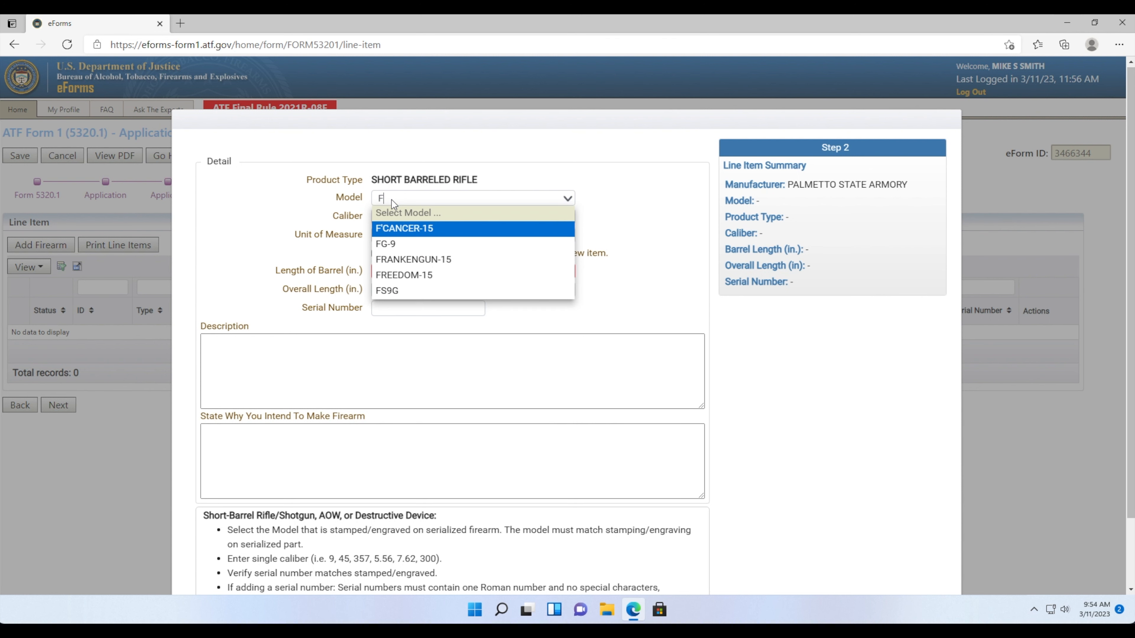
pyautogui.click(389, 228)
pyautogui.click(387, 219)
pyautogui.write('5.56')
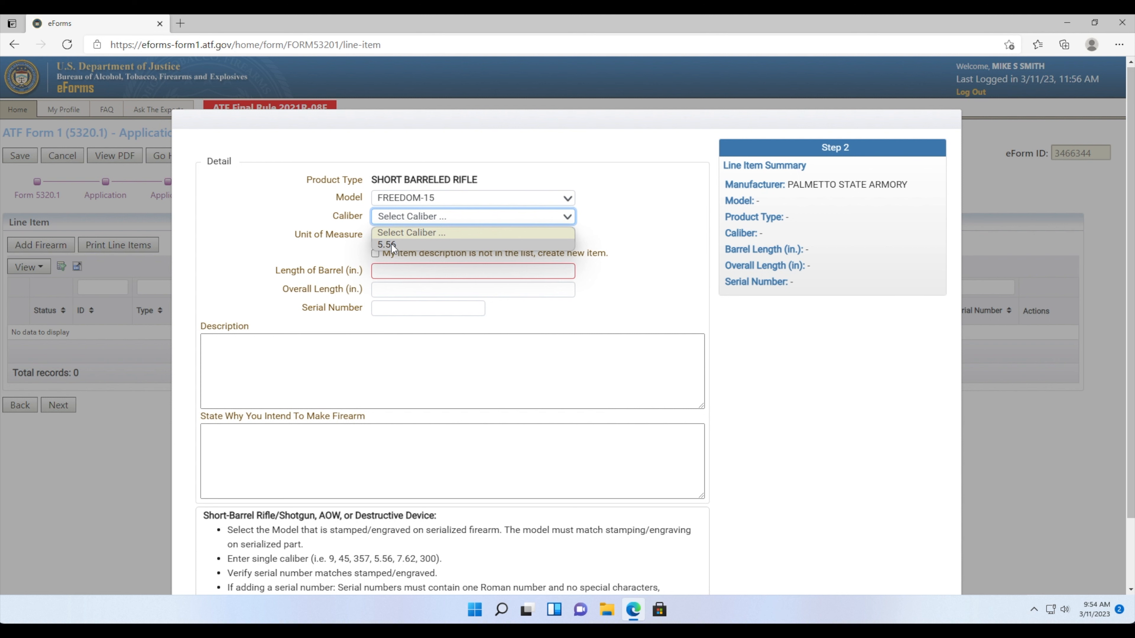
pyautogui.click(391, 244)
pyautogui.click(390, 274)
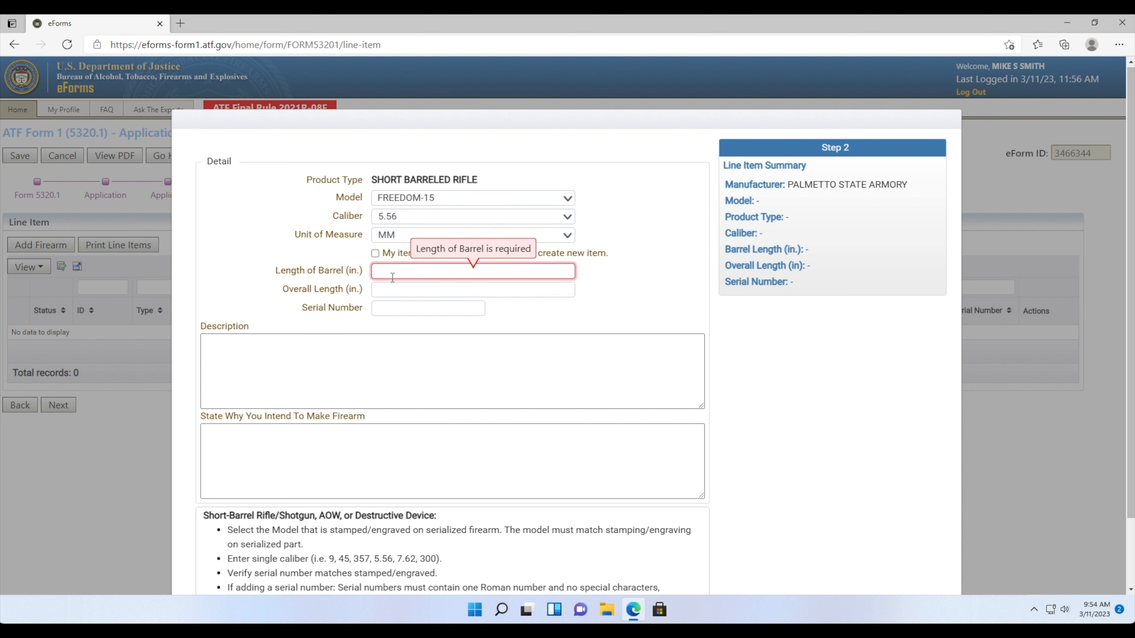
pyautogui.write('10.5')
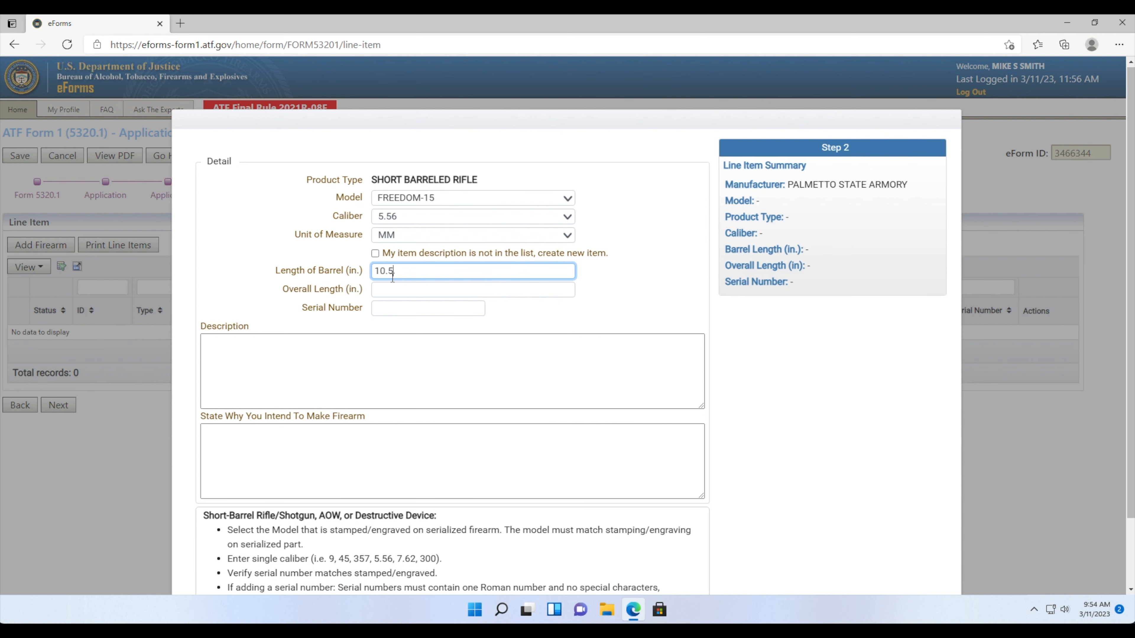
pyautogui.click(399, 289)
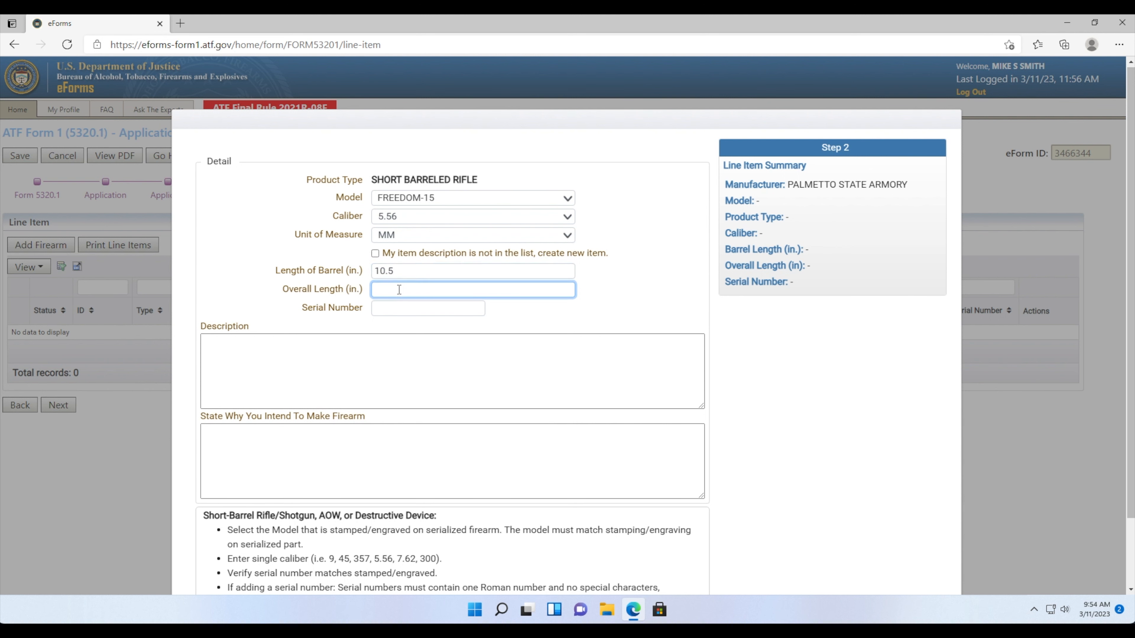
pyautogui.write('27')
pyautogui.click(391, 307)
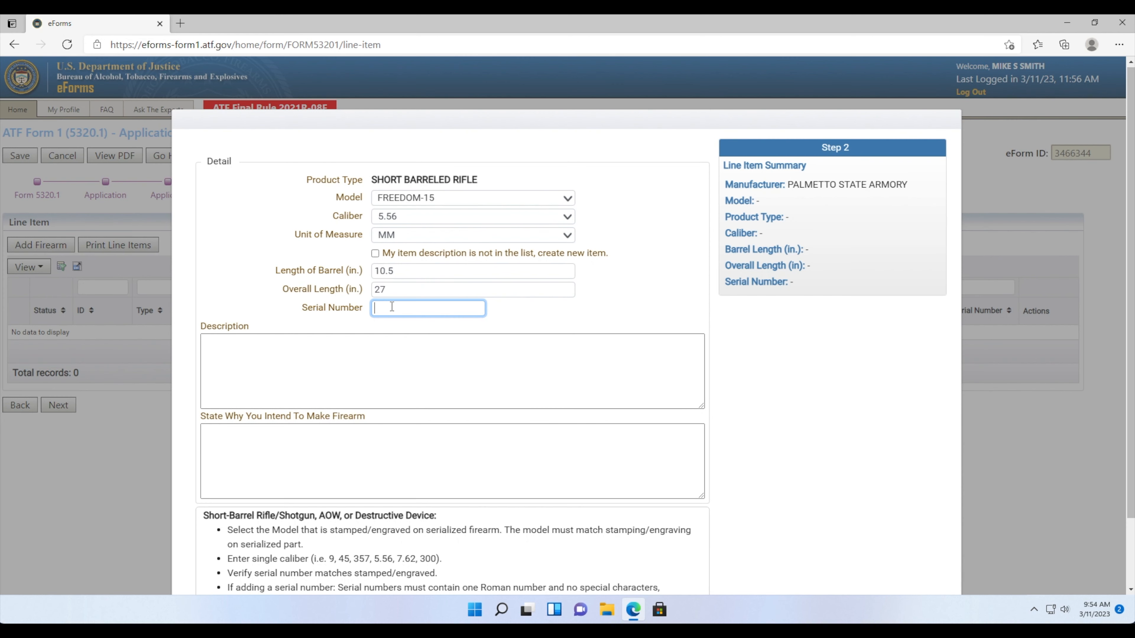
# - Enter serial number 123456 and reason INVESTMENT AND ALL LAWFUL PURPOSES
pyautogui.write('123456')
pyautogui.click(380, 339)
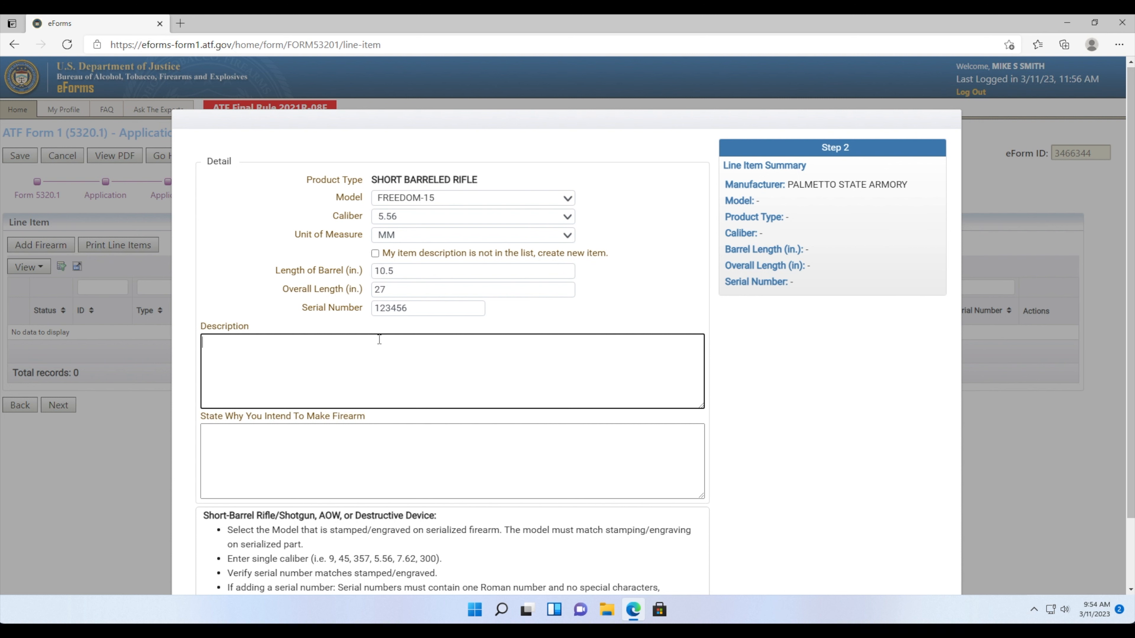
pyautogui.press('Tab')
pyautogui.write('INVE')
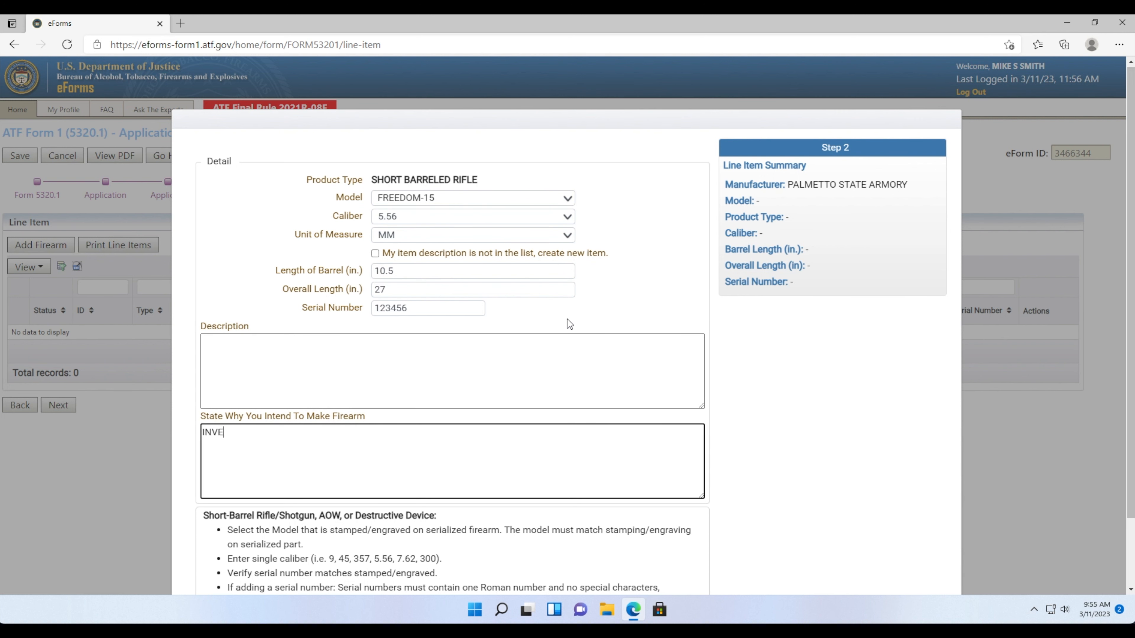
pyautogui.write('STMENT AND ALL LAWFUL ')
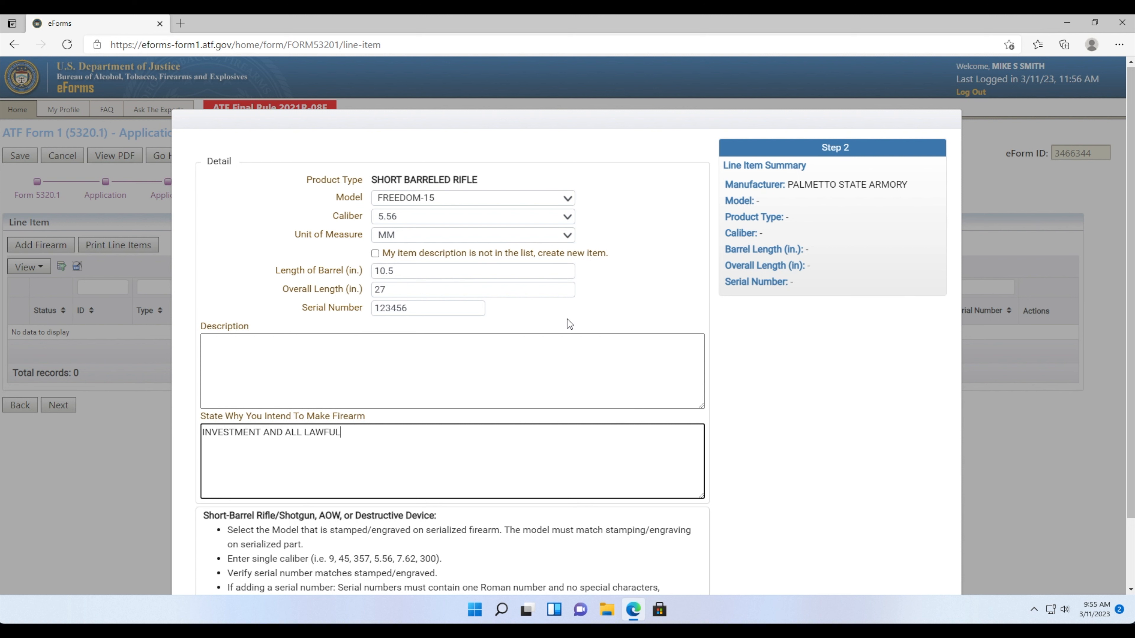
pyautogui.write('PURPOSES')
pyautogui.scroll(-2, 360, 358)
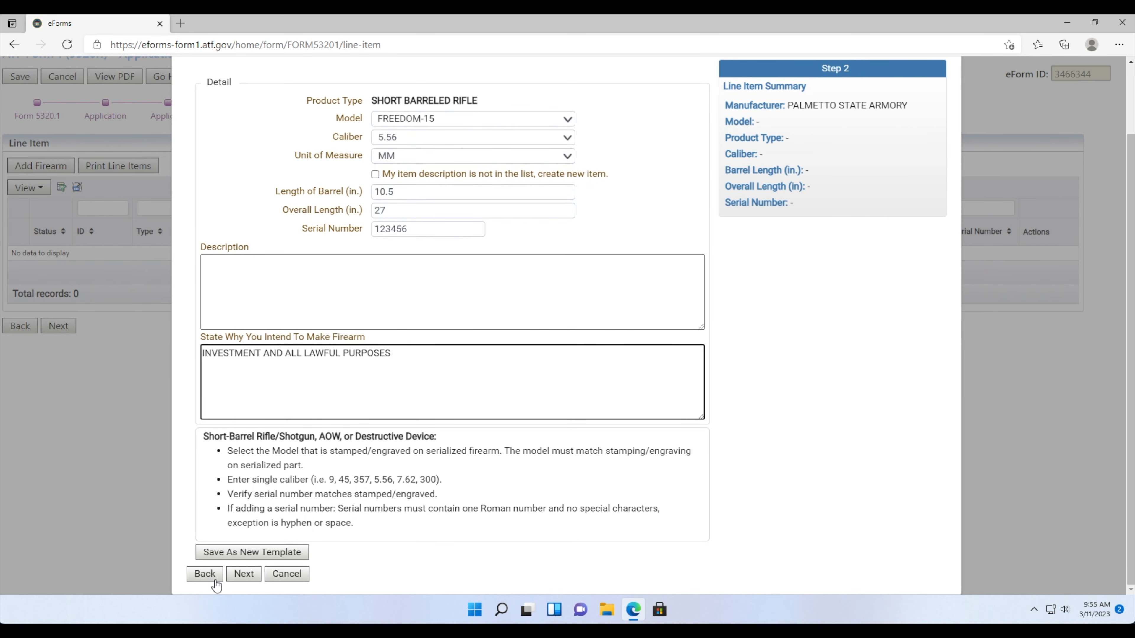
# - Attach Engraving.jpg to the rifle's line item with the description ENGRAVING
pyautogui.click(243, 574)
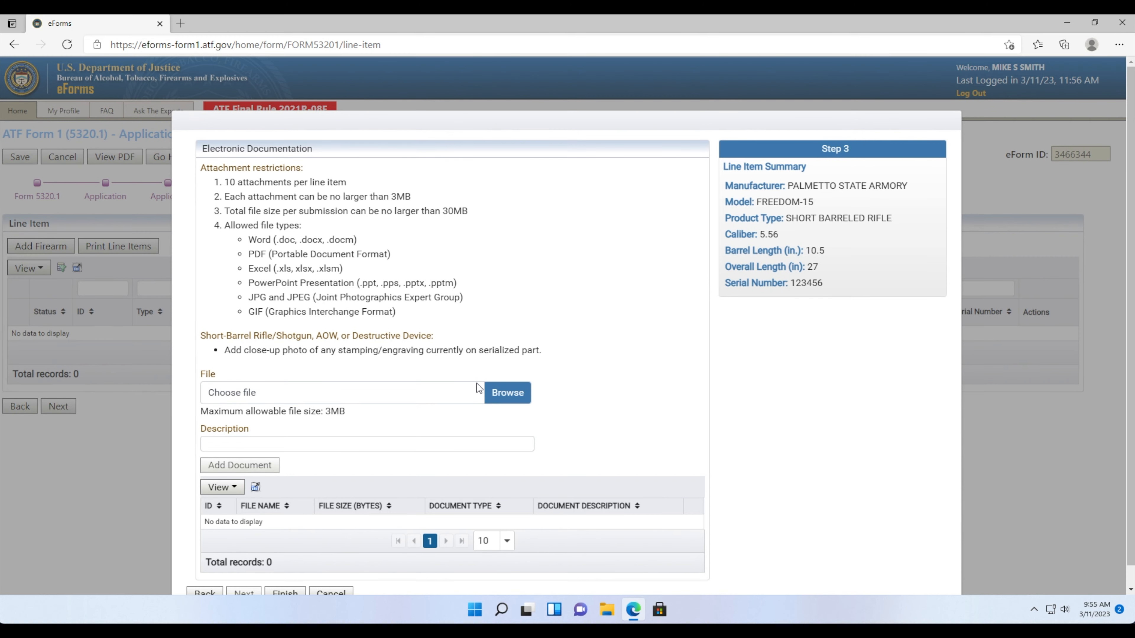
pyautogui.click(496, 377)
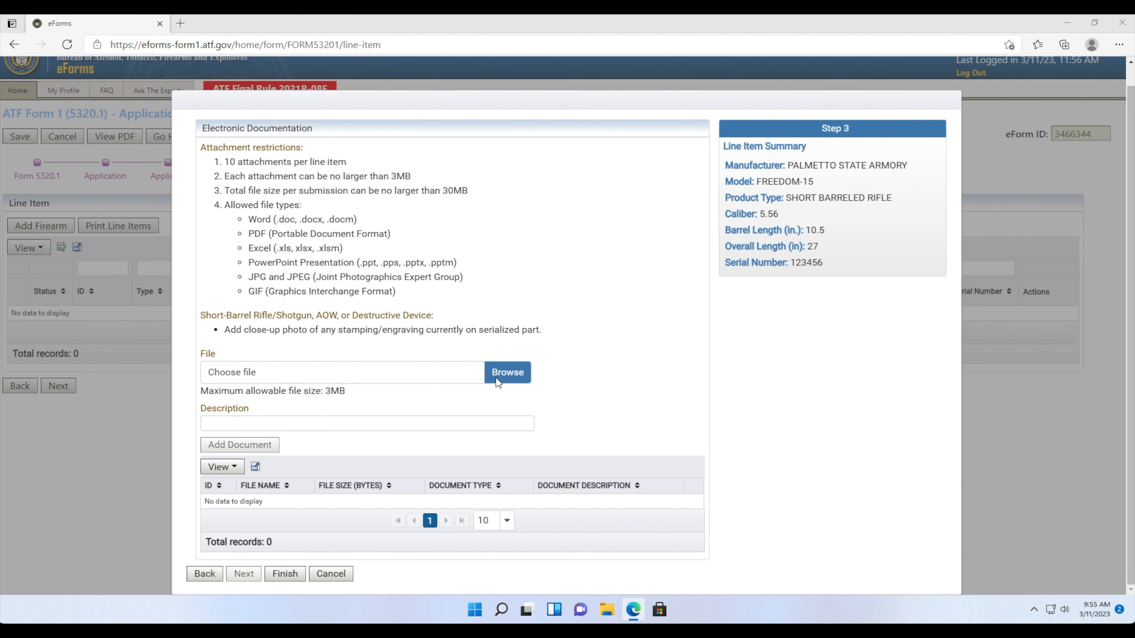
pyautogui.click(201, 143)
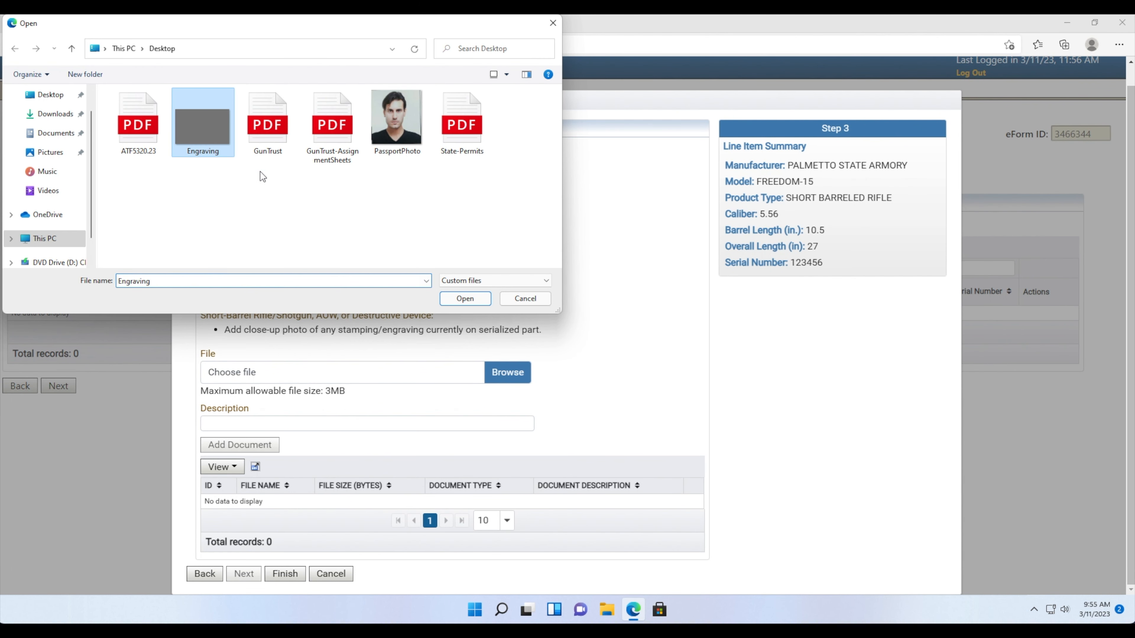
pyautogui.click(464, 299)
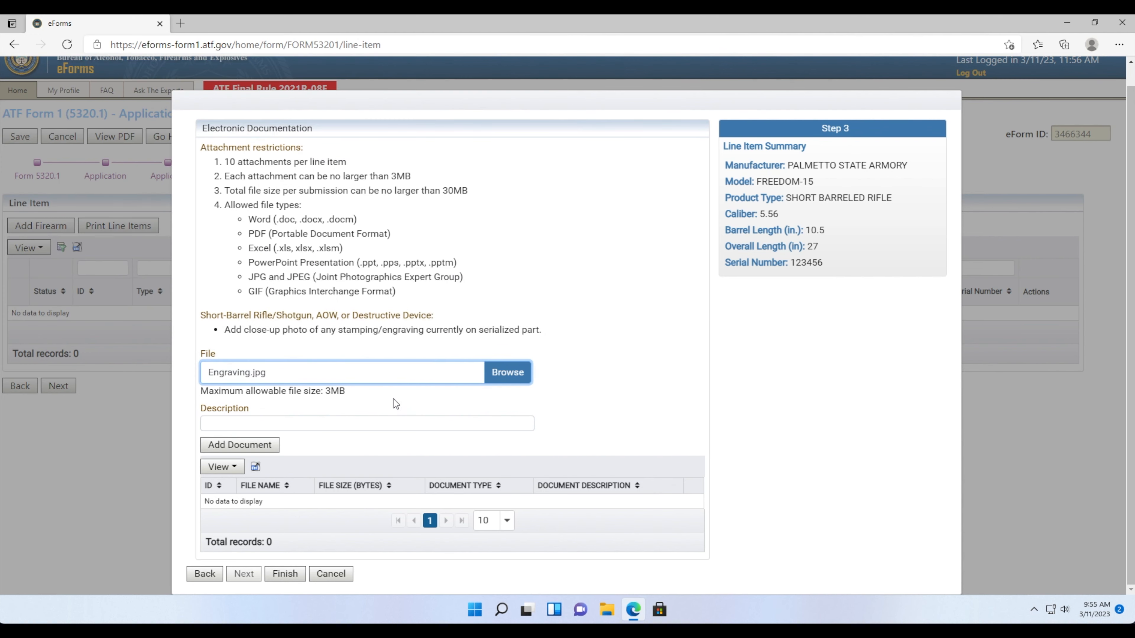
pyautogui.click(376, 423)
pyautogui.write('ENGRAV')
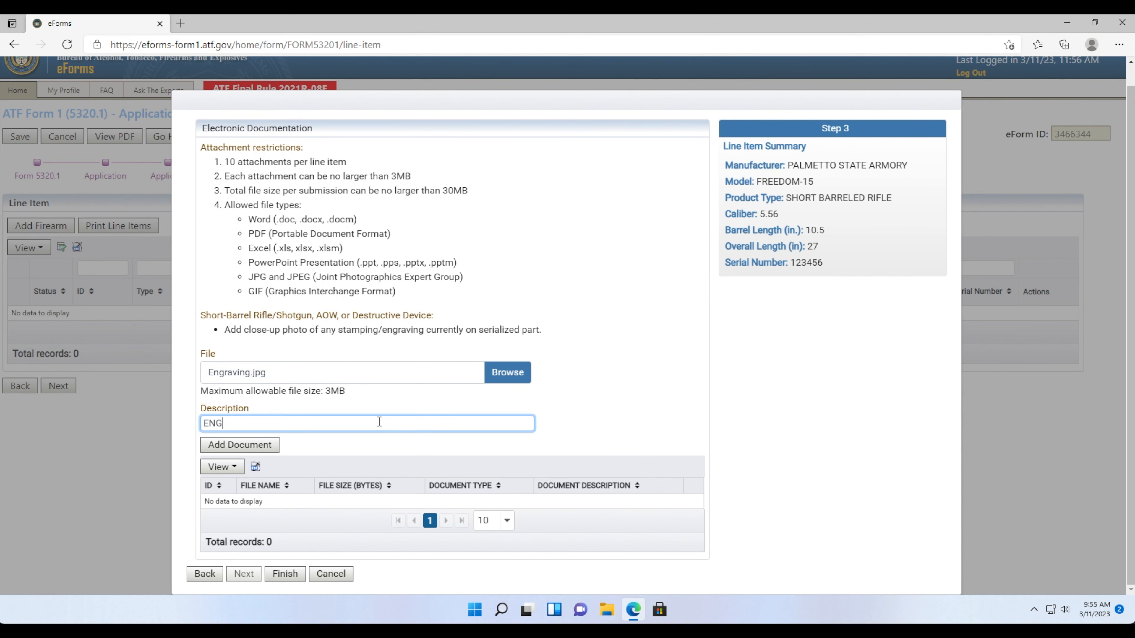
pyautogui.write('ING')
pyautogui.click(265, 446)
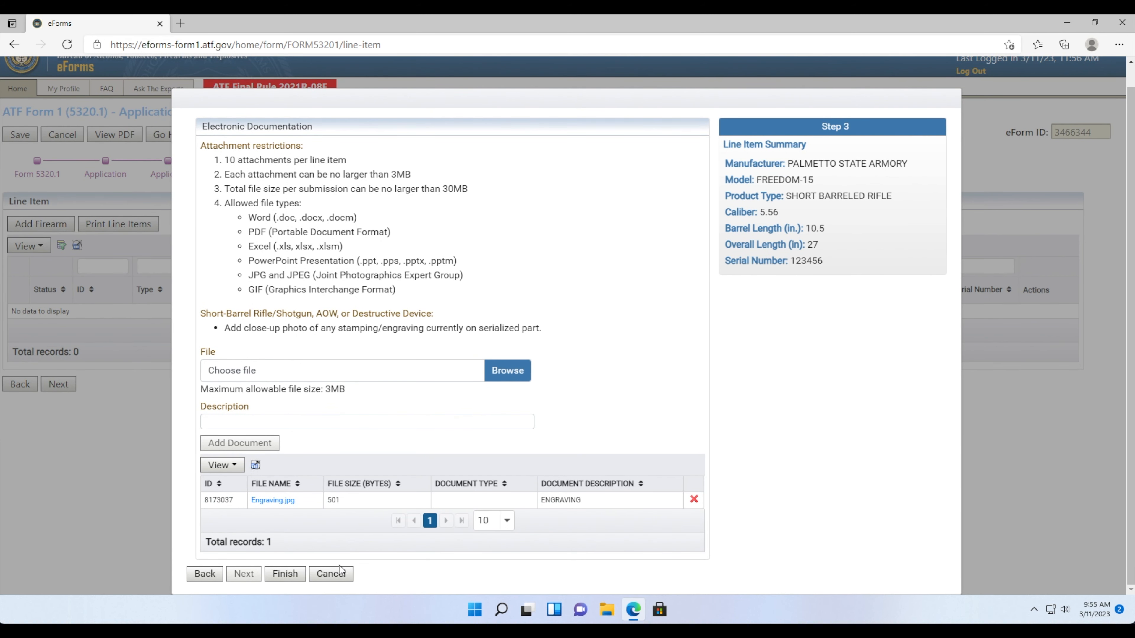
pyautogui.moveTo(814, 368); pyautogui.dragTo(820, 371)
# - Finish and save the firearm line item, moving the form on to Electronic Documents
pyautogui.click(296, 576)
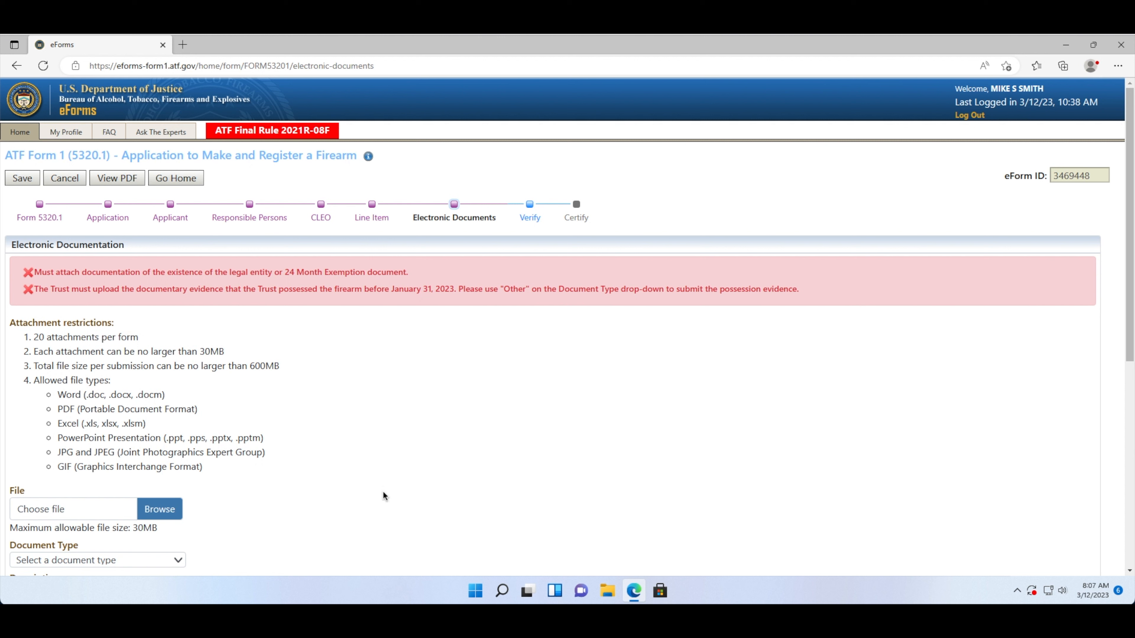
# - Attach GunTrust.pdf as a CORPORATION/TRUST/OTHER LEGAL ENTITY document, described with the trust's name
pyautogui.scroll(-1, 383, 492)
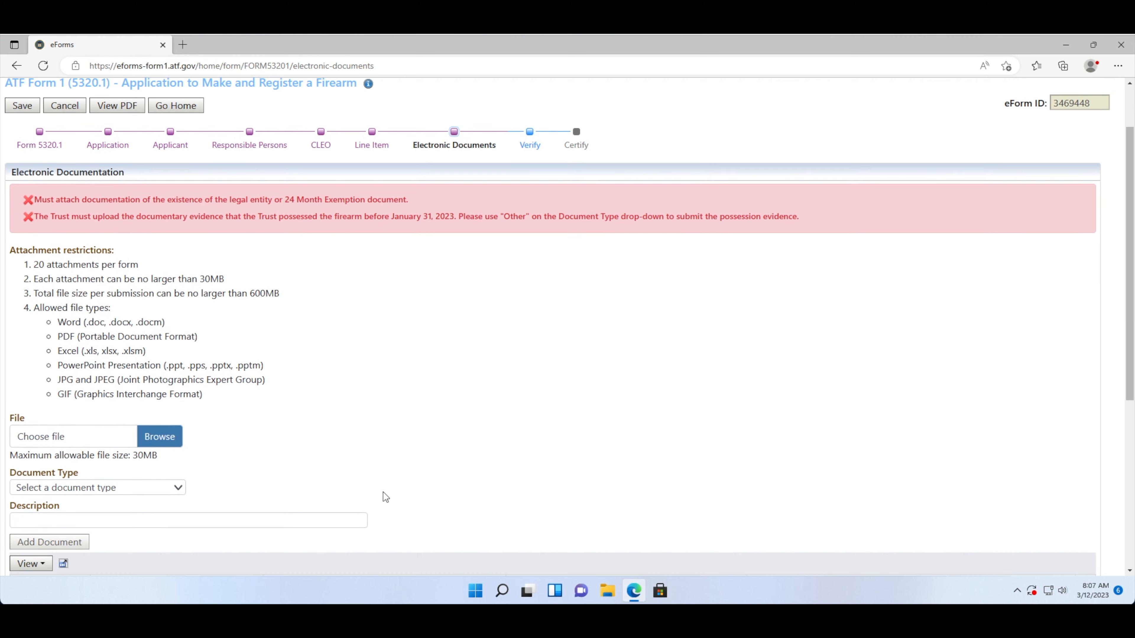
pyautogui.click(161, 434)
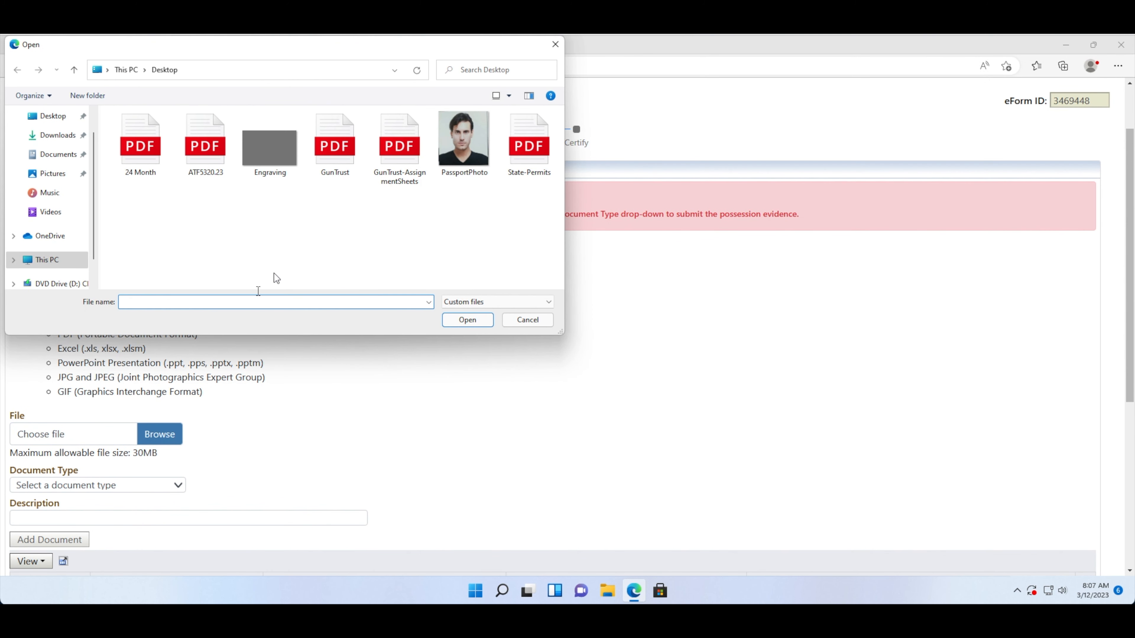
pyautogui.click(322, 155)
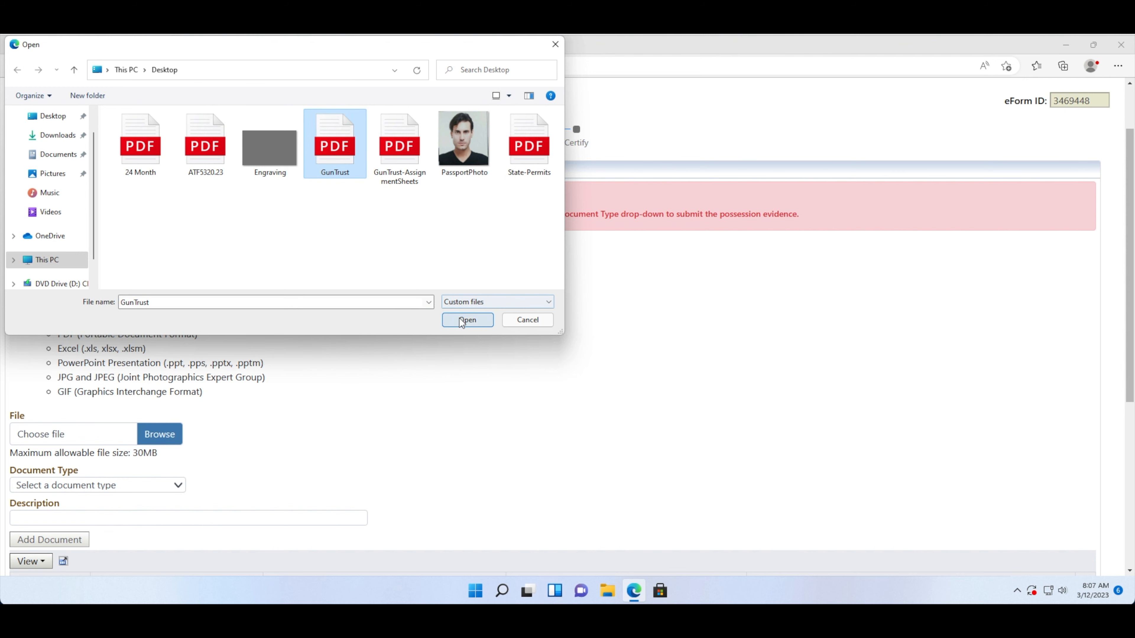
pyautogui.click(467, 320)
pyautogui.scroll(-1, 319, 389)
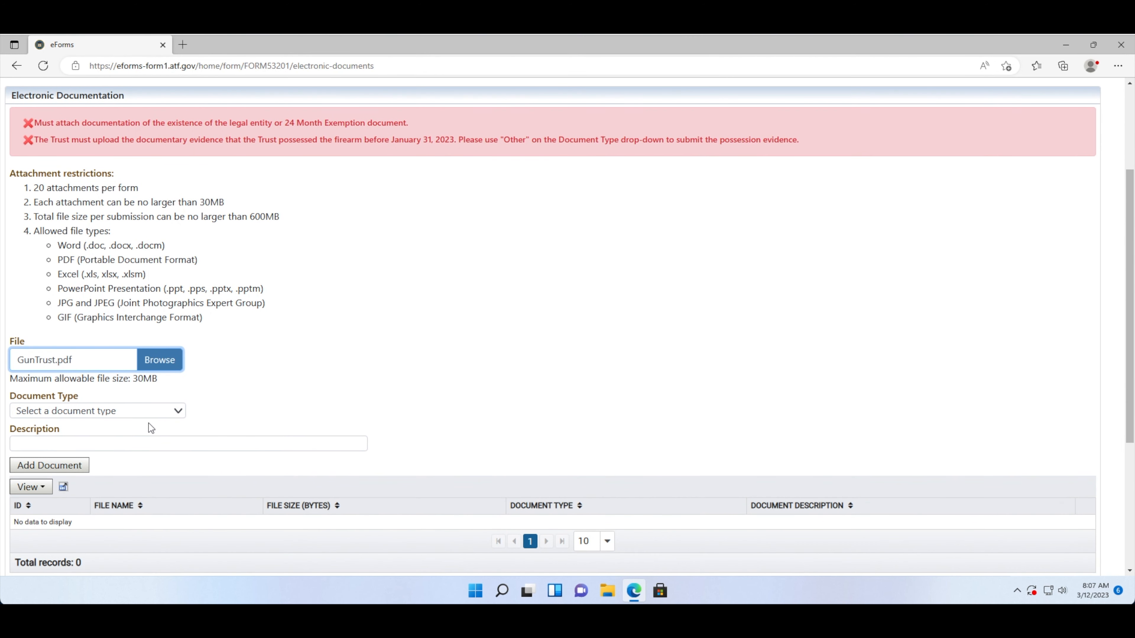
pyautogui.click(149, 415)
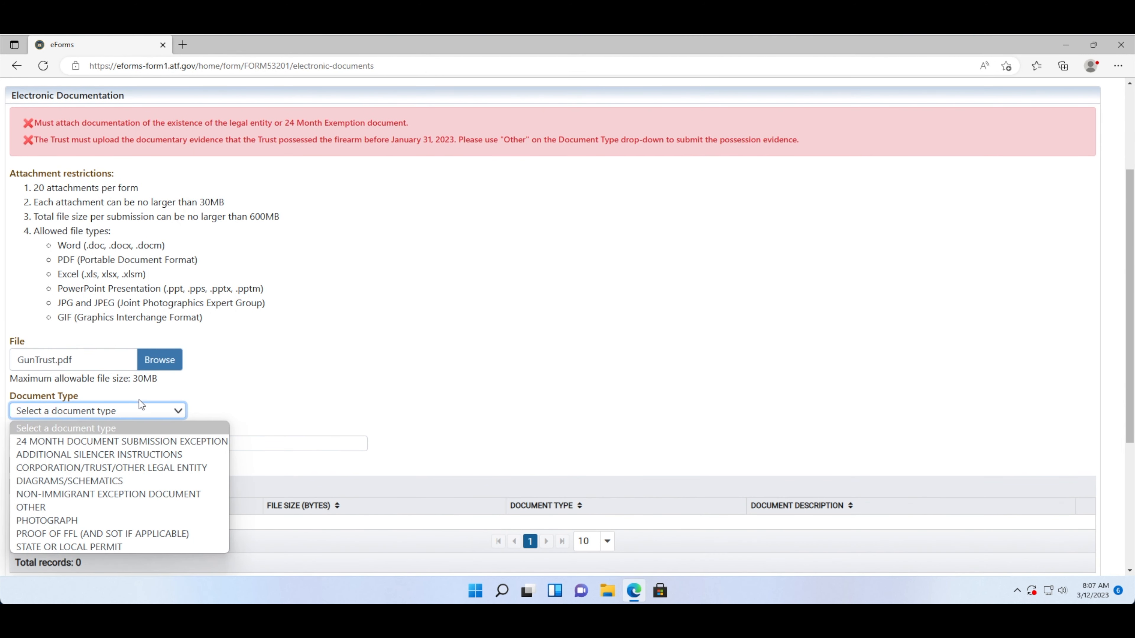
pyautogui.click(95, 467)
pyautogui.click(96, 442)
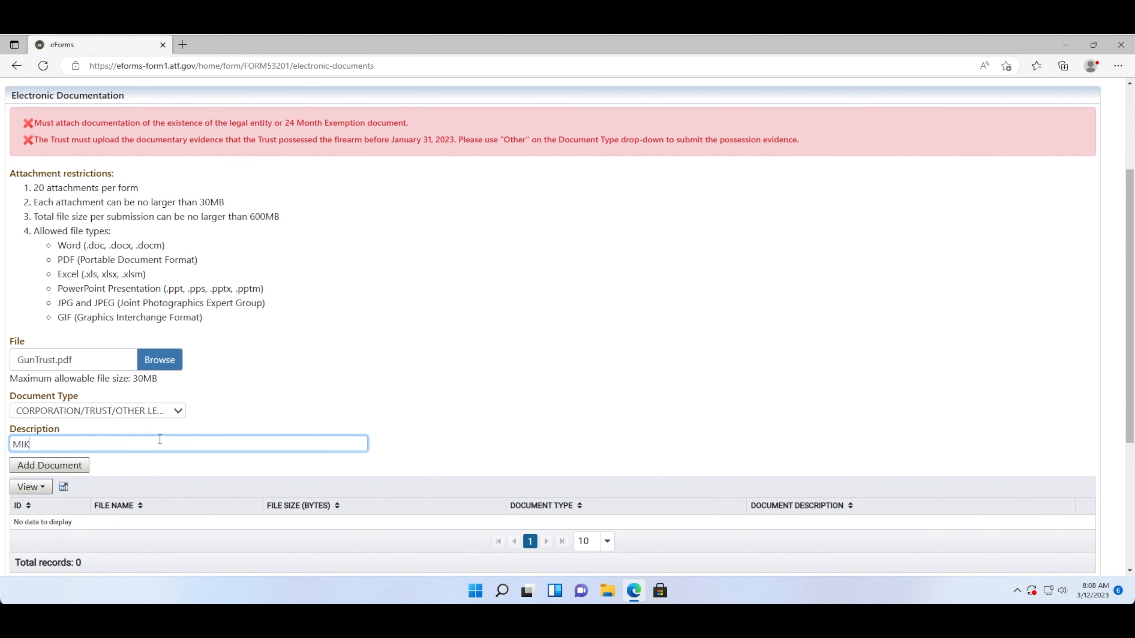
pyautogui.click(74, 464)
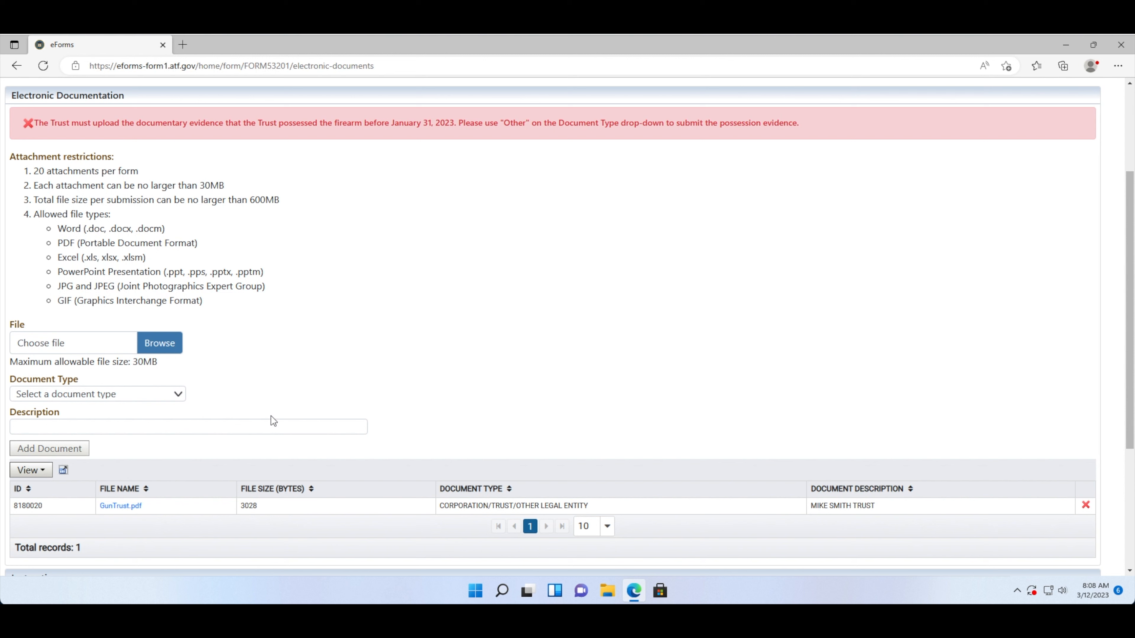
# - Attach GunTrust-AssignmentSheets.pdf as an OTHER document described 'ASSIGNMENT SHEETS'
pyautogui.click(159, 343)
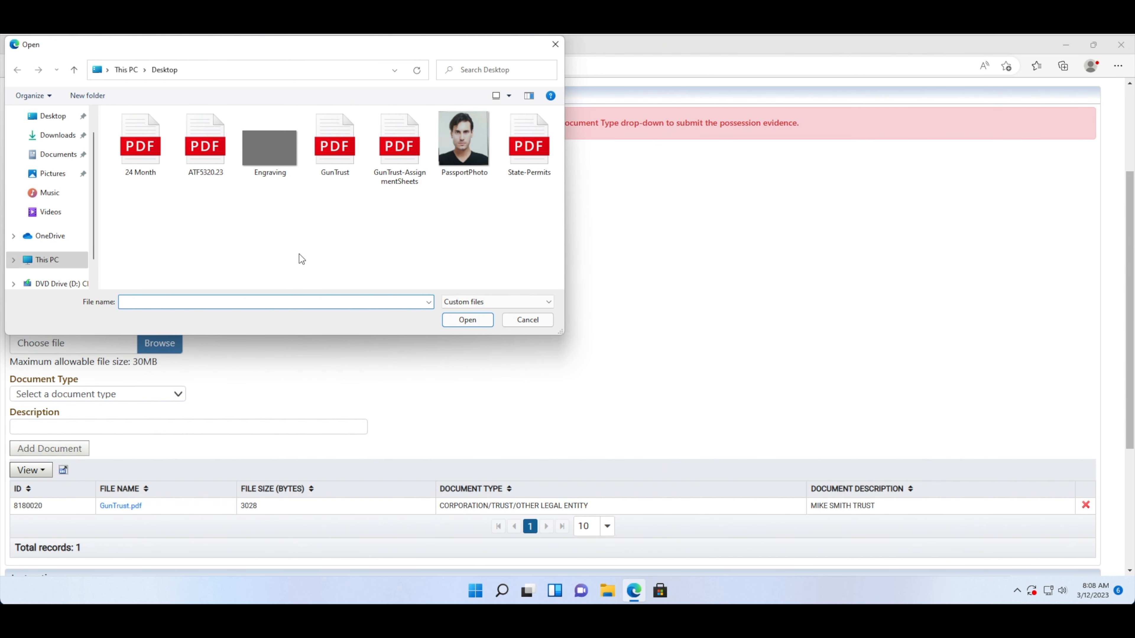
pyautogui.click(387, 182)
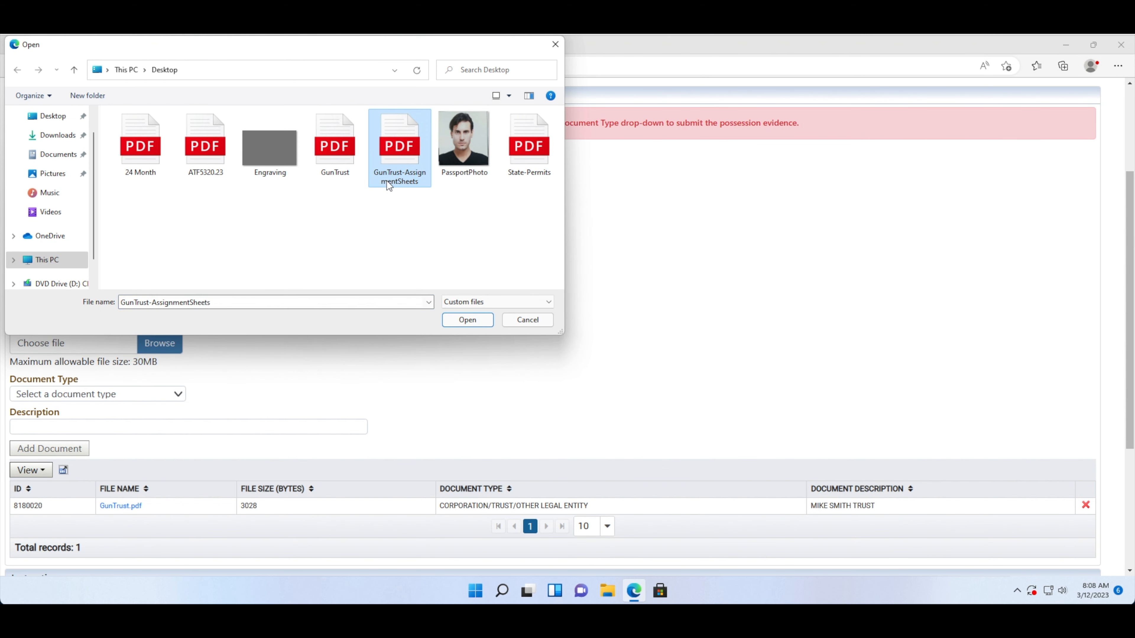
pyautogui.click(450, 319)
pyautogui.click(259, 427)
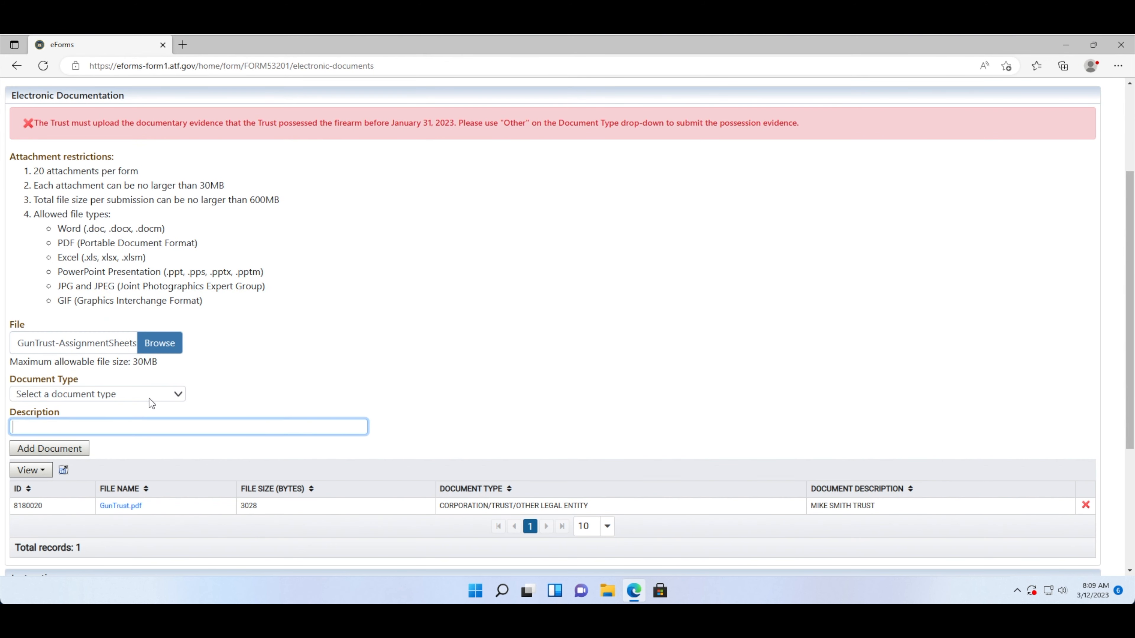
pyautogui.click(129, 393)
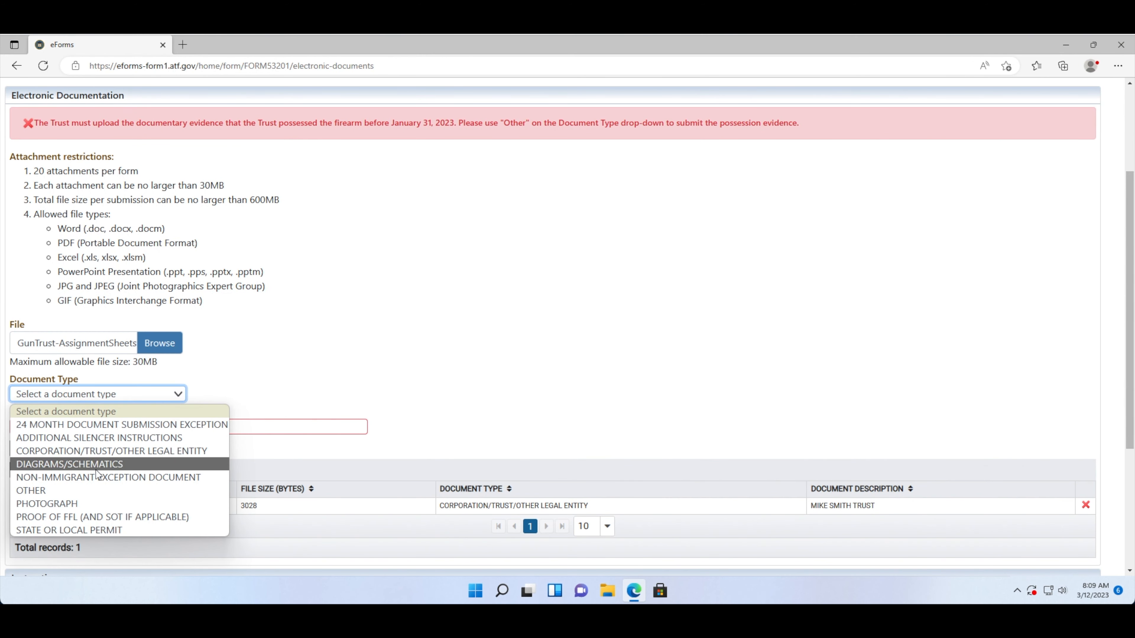
pyautogui.click(86, 489)
pyautogui.click(72, 430)
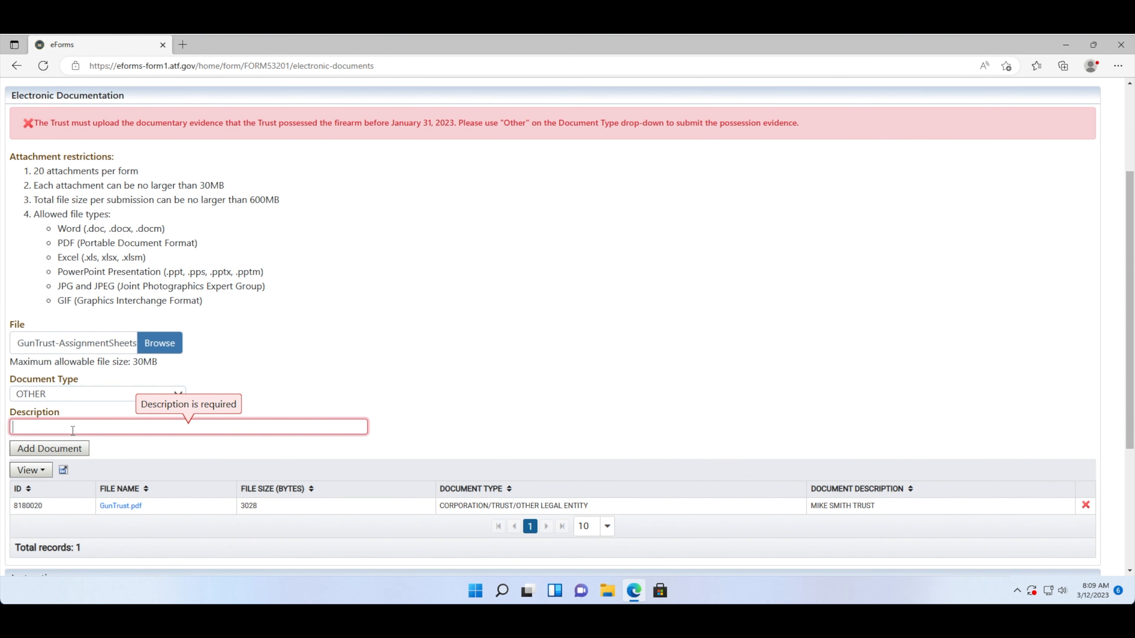
pyautogui.write('A')
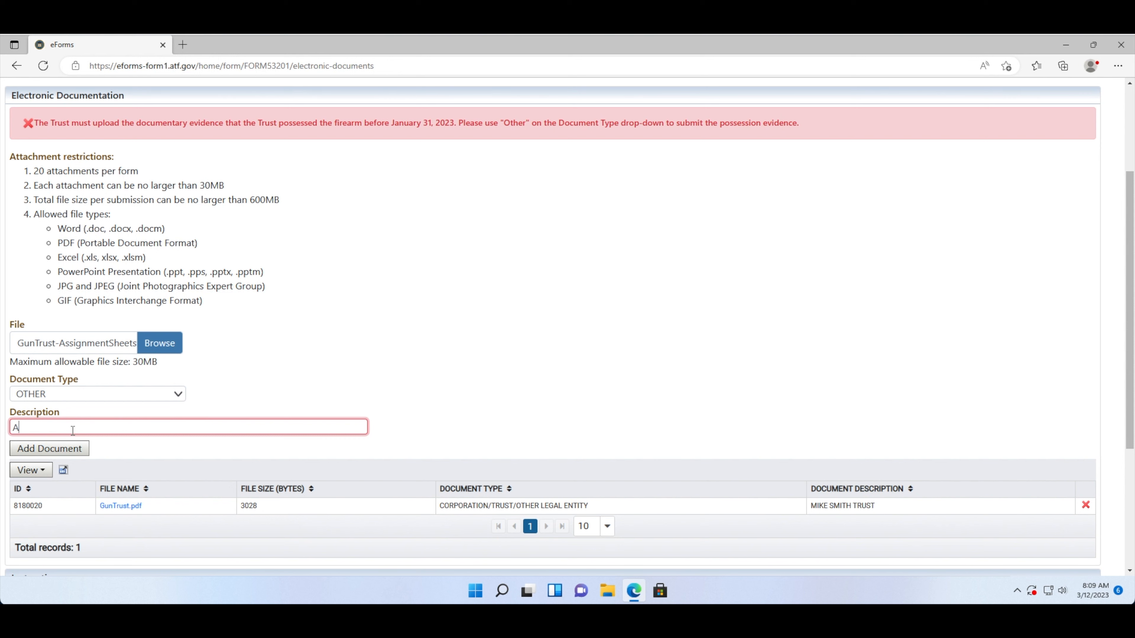
pyautogui.write('SSIGNMENT SHEETS')
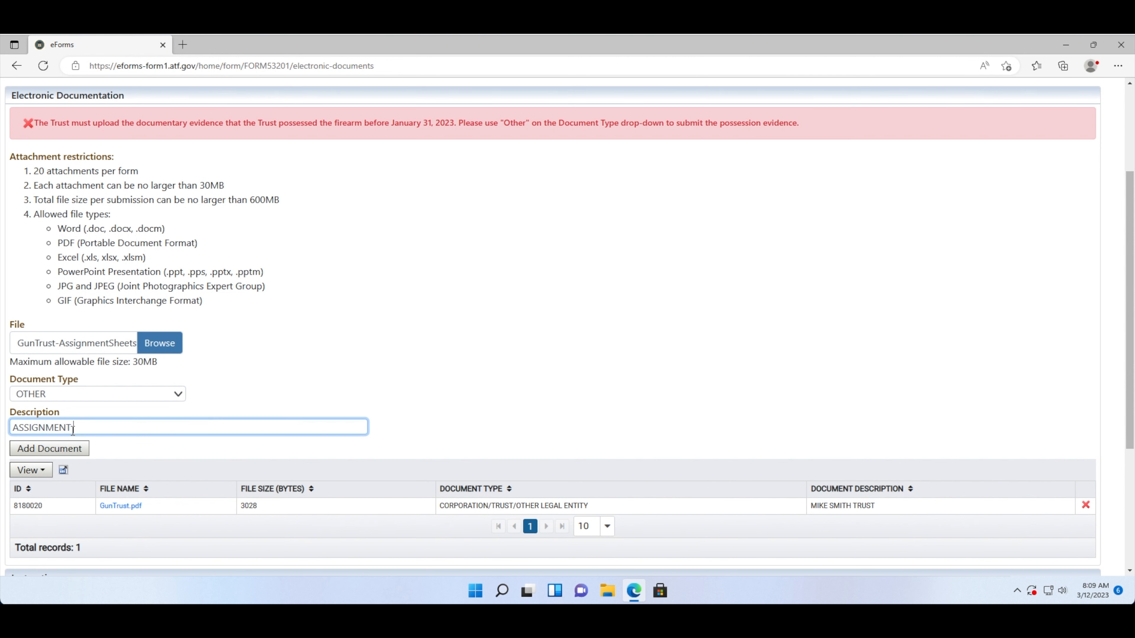
pyautogui.click(49, 448)
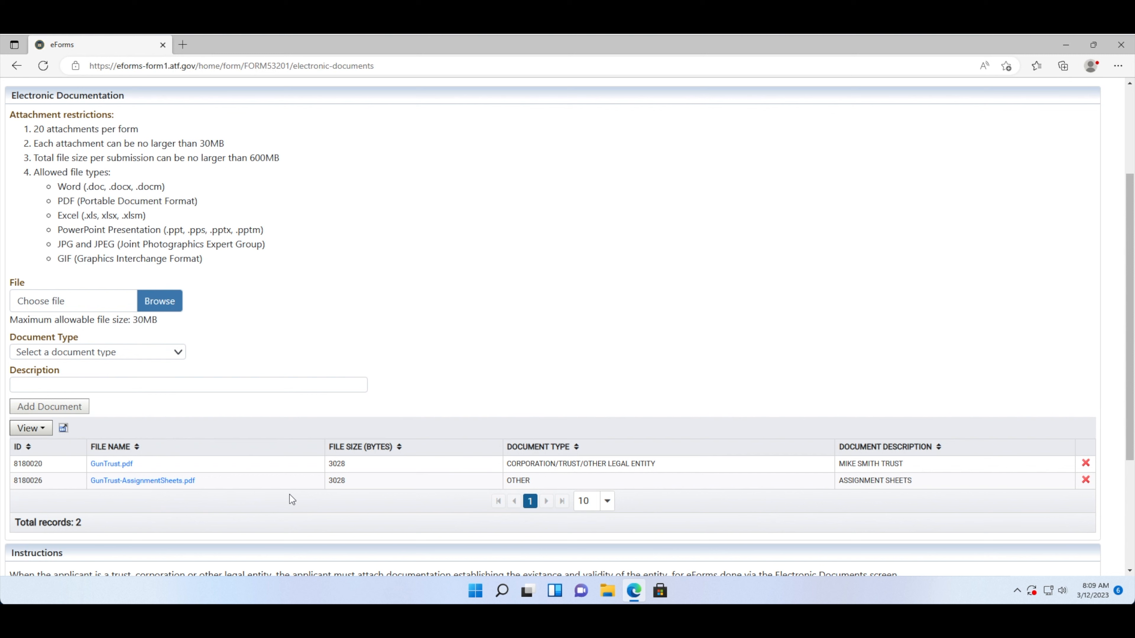
# - Select 24 Month.pdf, typed as 24 MONTH DOCUMENT SUBMISSION EXCEPTION with description '24 MONTH'
pyautogui.click(165, 306)
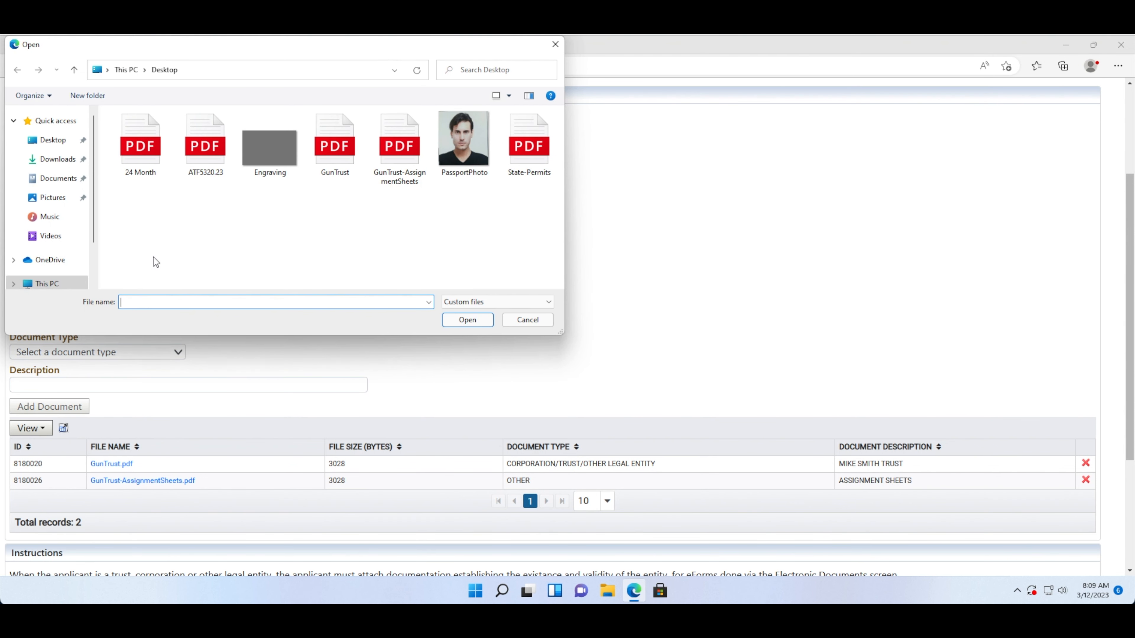
pyautogui.click(140, 170)
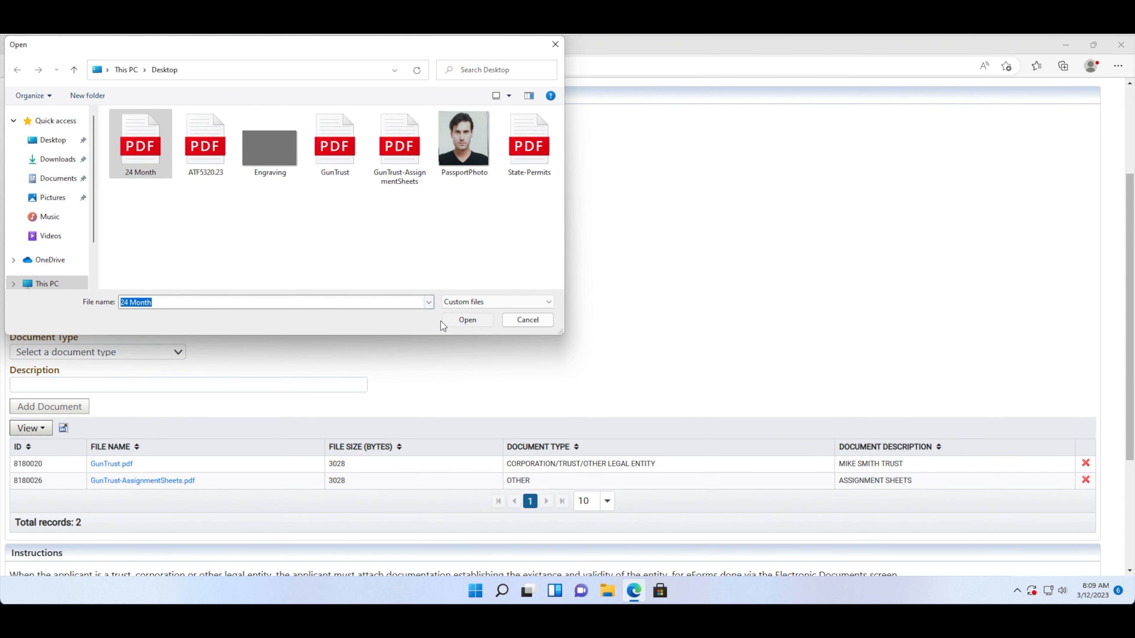
pyautogui.click(451, 320)
pyautogui.click(154, 354)
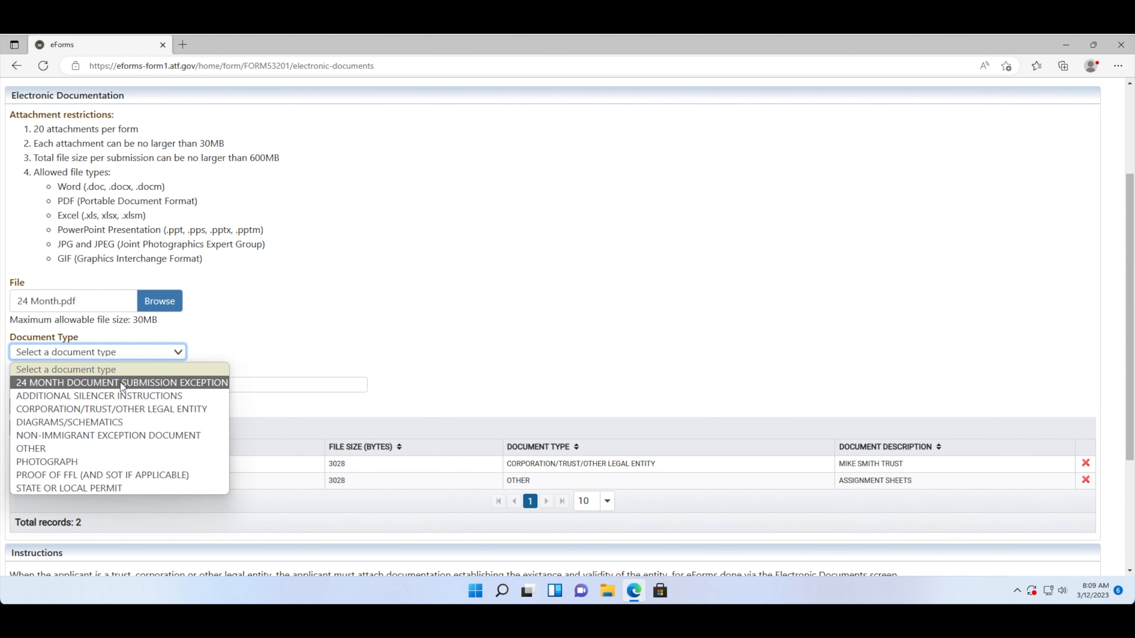
pyautogui.click(121, 382)
pyautogui.click(119, 385)
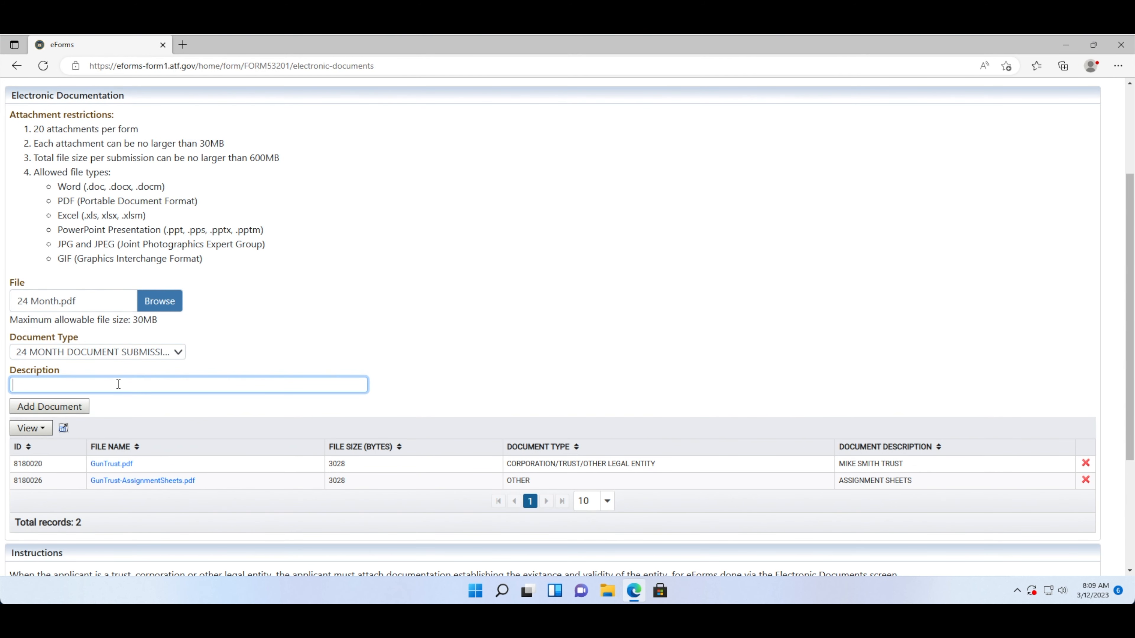
pyautogui.write('24 MONTH')
# - Add the 24 Month document, bringing the attachment list to three records
pyautogui.scroll(3, 51, 408)
pyautogui.scroll(-2, 50, 400)
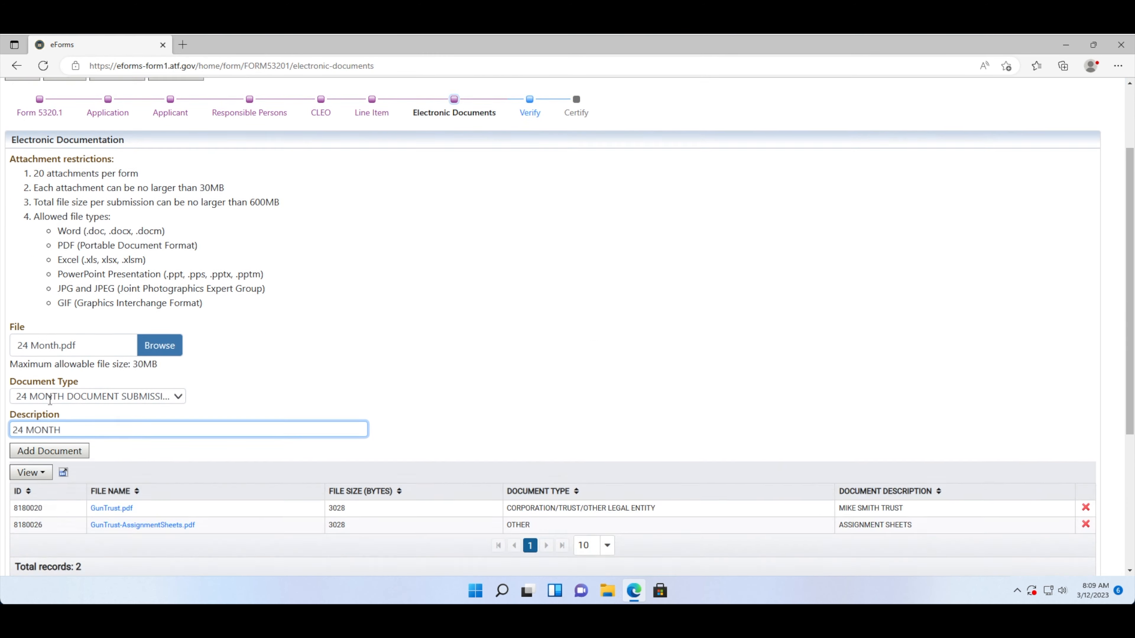
pyautogui.scroll(-4, 50, 400)
pyautogui.scroll(5, 28, 302)
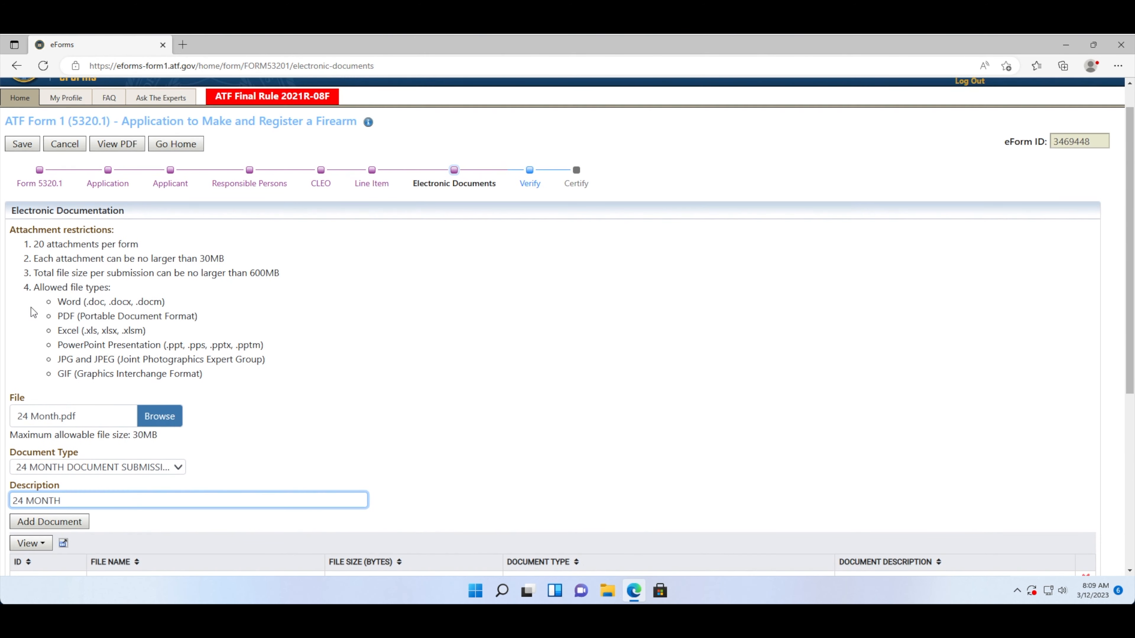
pyautogui.scroll(-2, 67, 407)
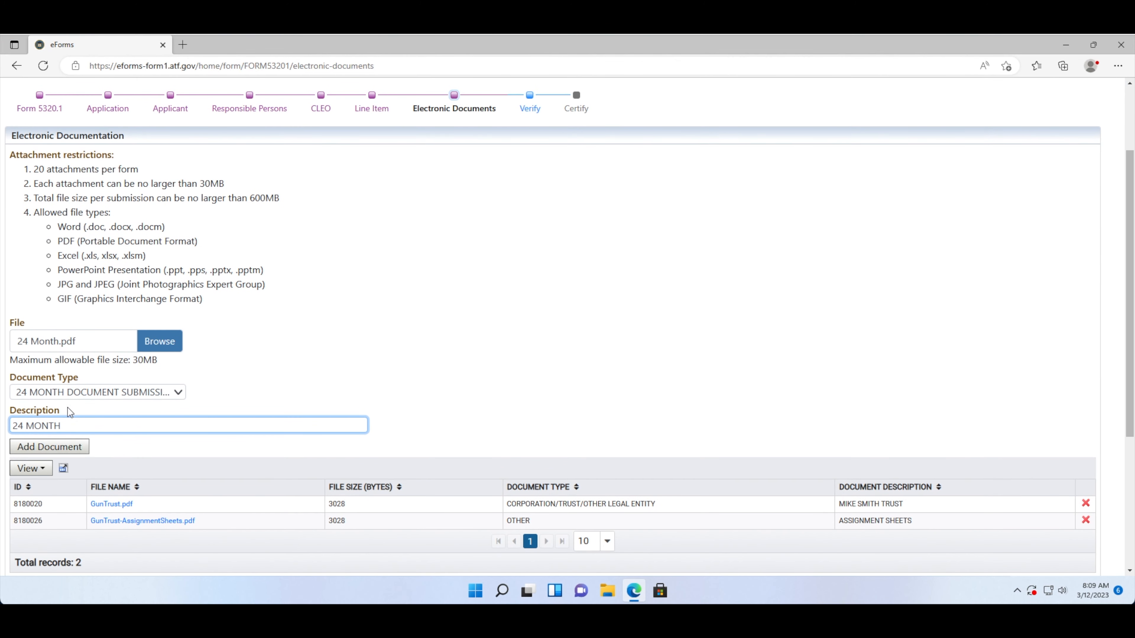
pyautogui.scroll(2, 67, 407)
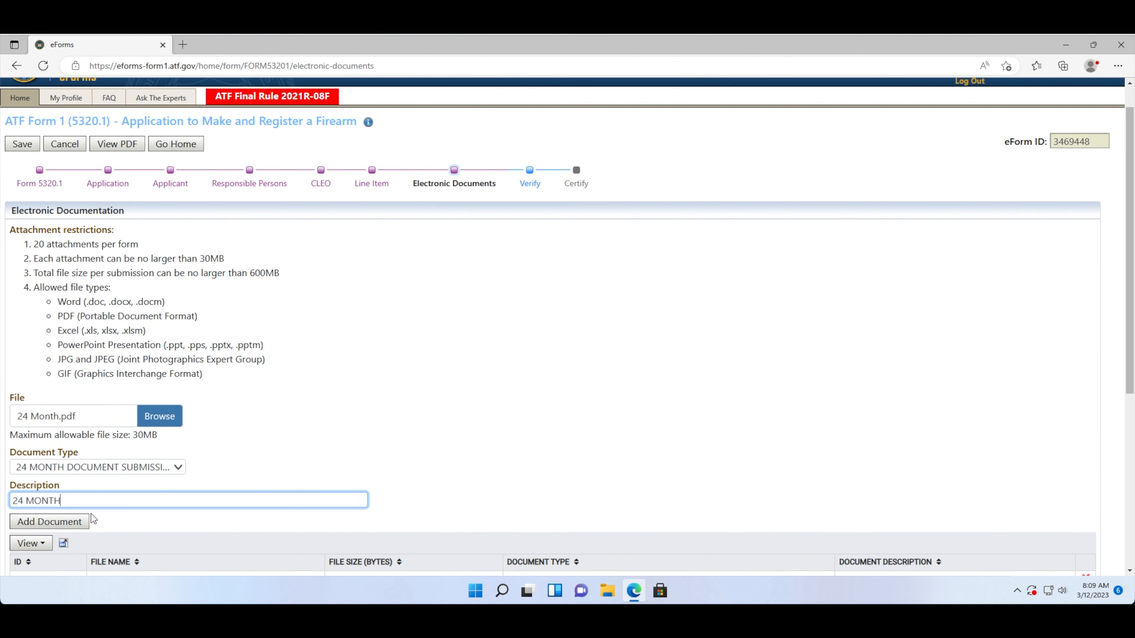
pyautogui.click(79, 522)
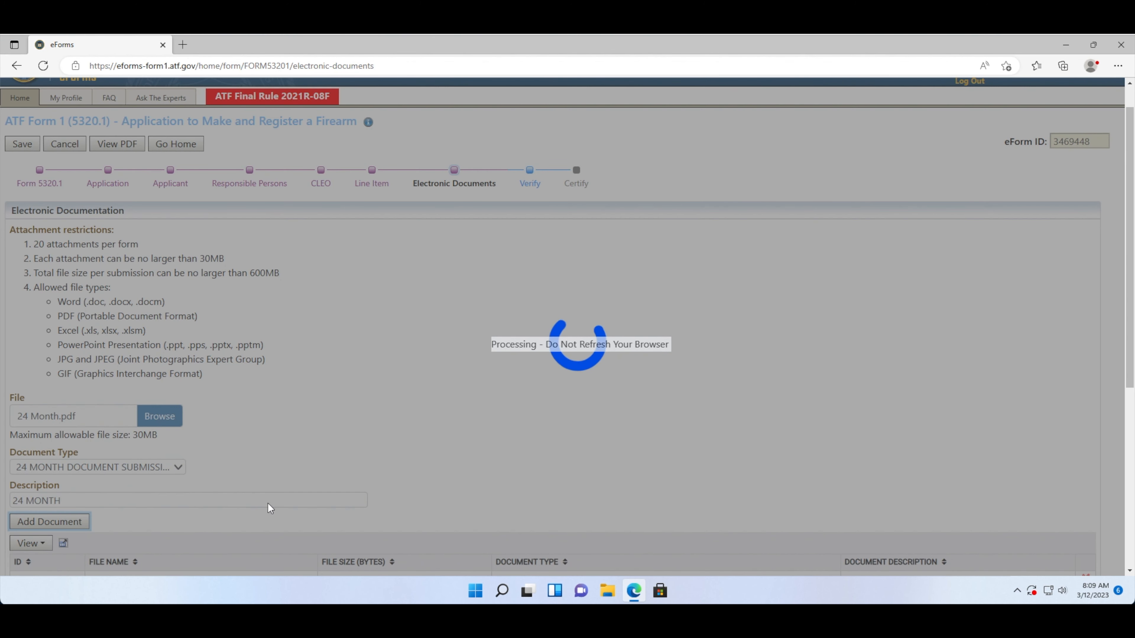
pyautogui.scroll(-6, 458, 507)
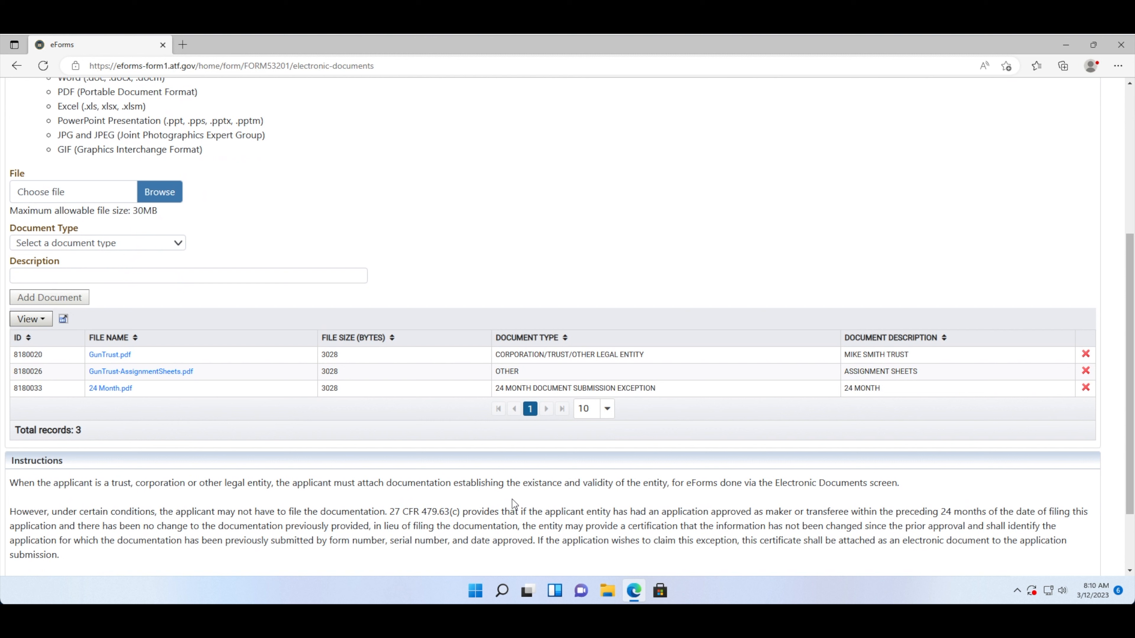
# - Attach State-Permits.pdf as a STATE OR LOCAL PERMIT document described 'STATE PERMIT'
pyautogui.click(170, 192)
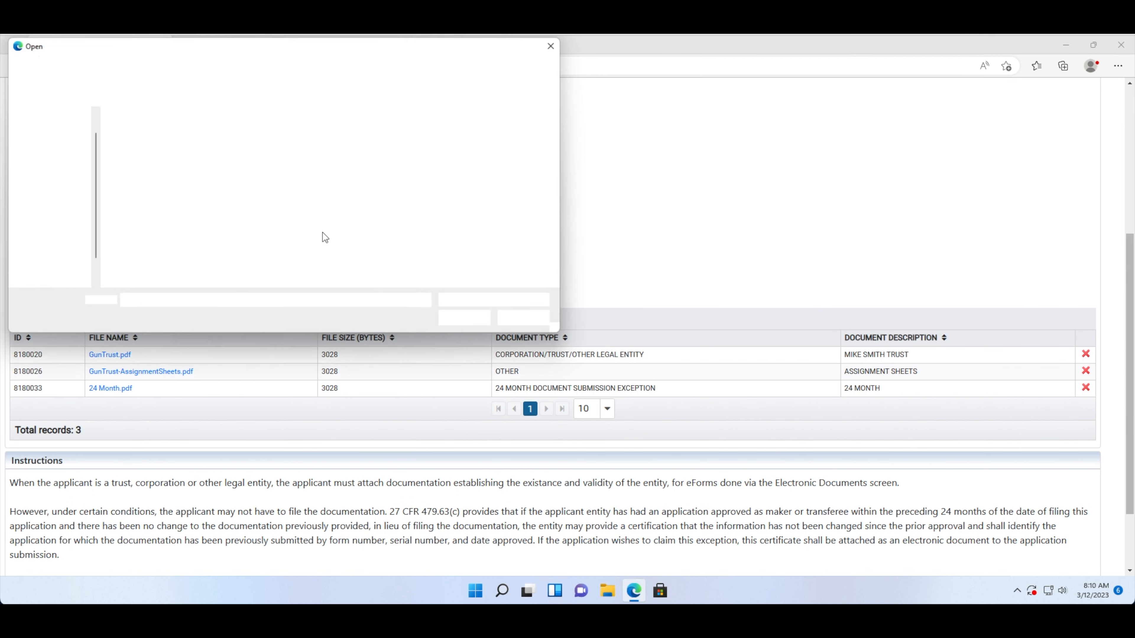
pyautogui.click(522, 158)
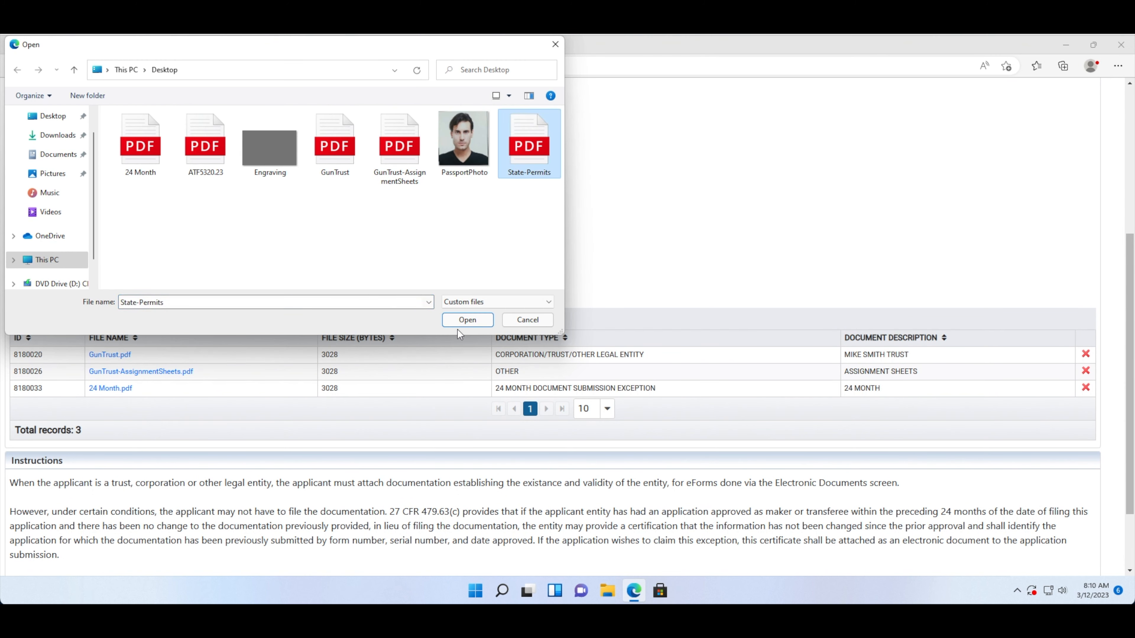
pyautogui.click(470, 326)
pyautogui.click(62, 243)
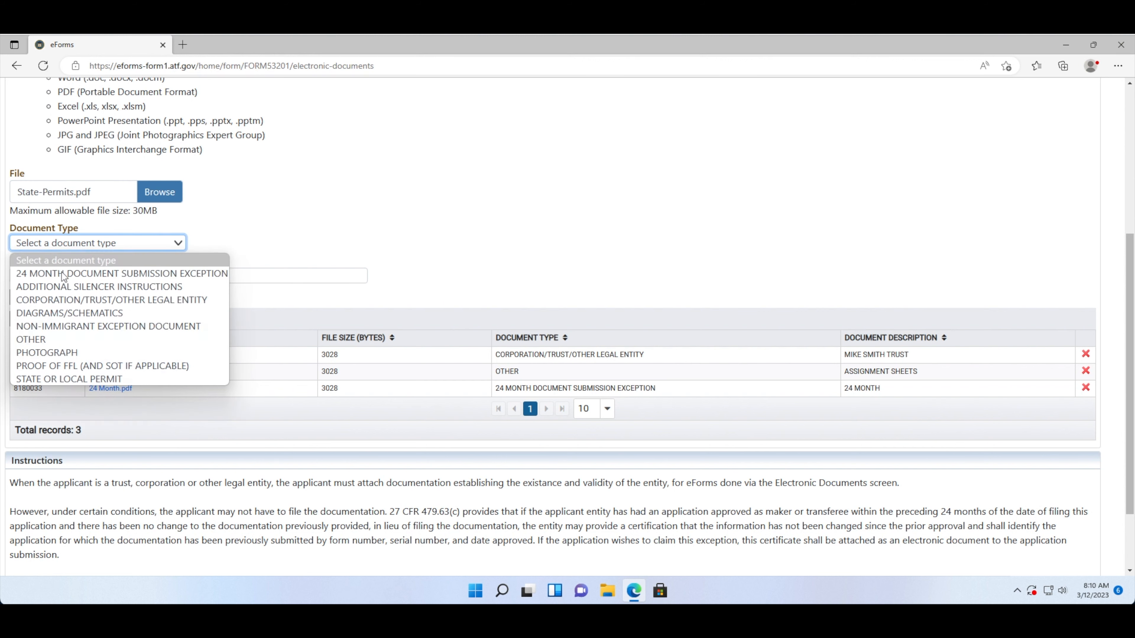
pyautogui.click(62, 378)
pyautogui.click(50, 276)
pyautogui.write('STATE PERMIT')
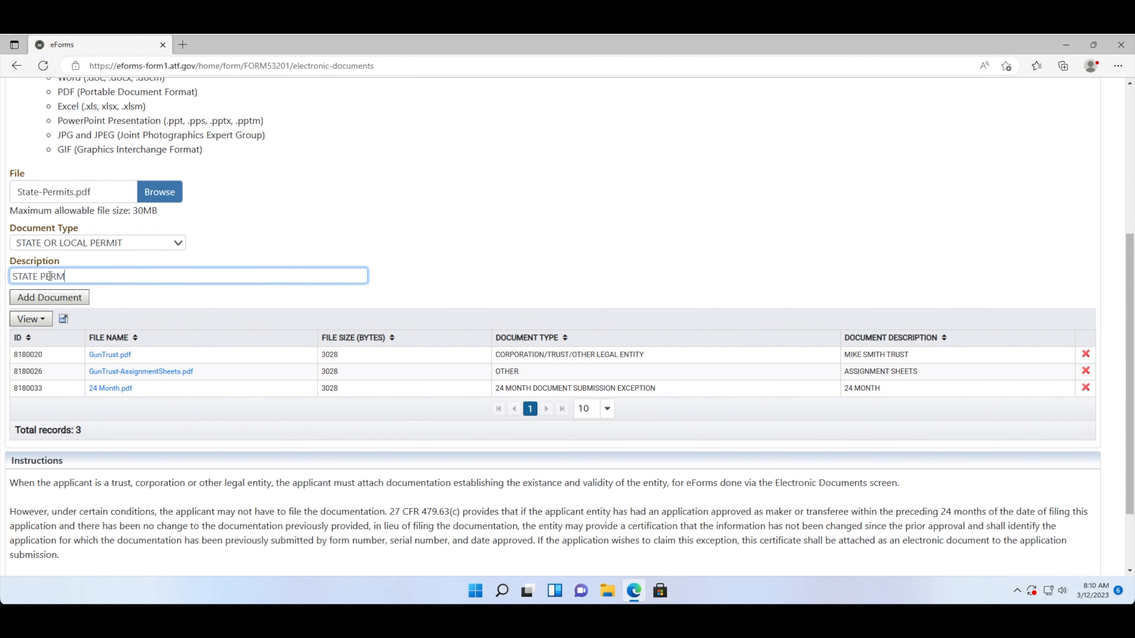
pyautogui.click(39, 295)
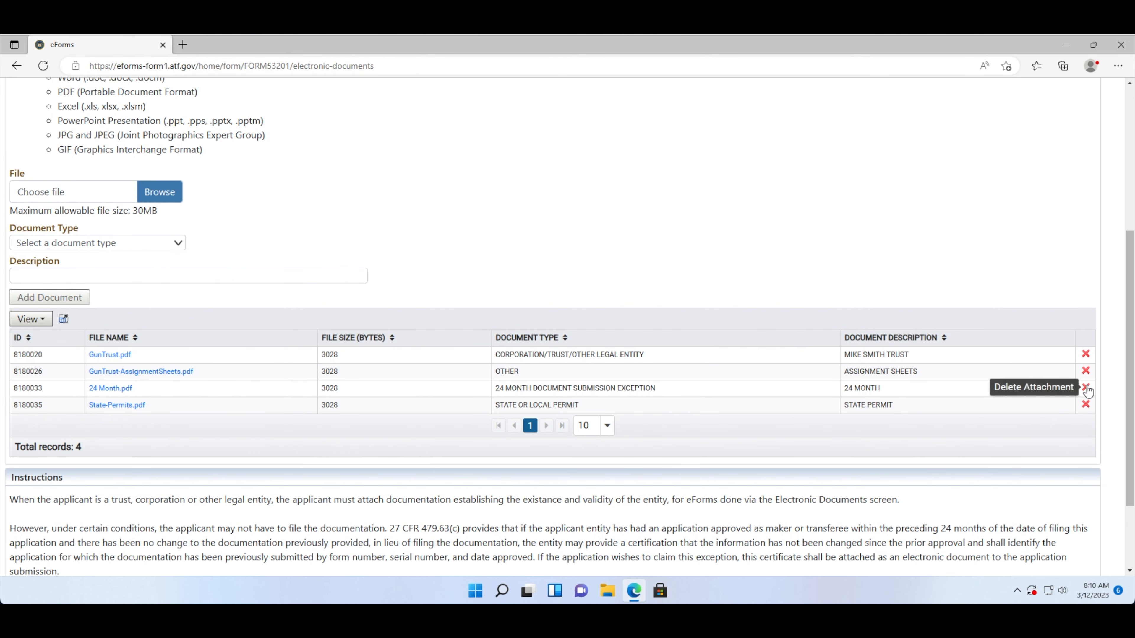
# - Delete the 24 Month.pdf and State-Permits.pdf attachments, leaving two documents
pyautogui.click(1086, 404)
pyautogui.click(610, 128)
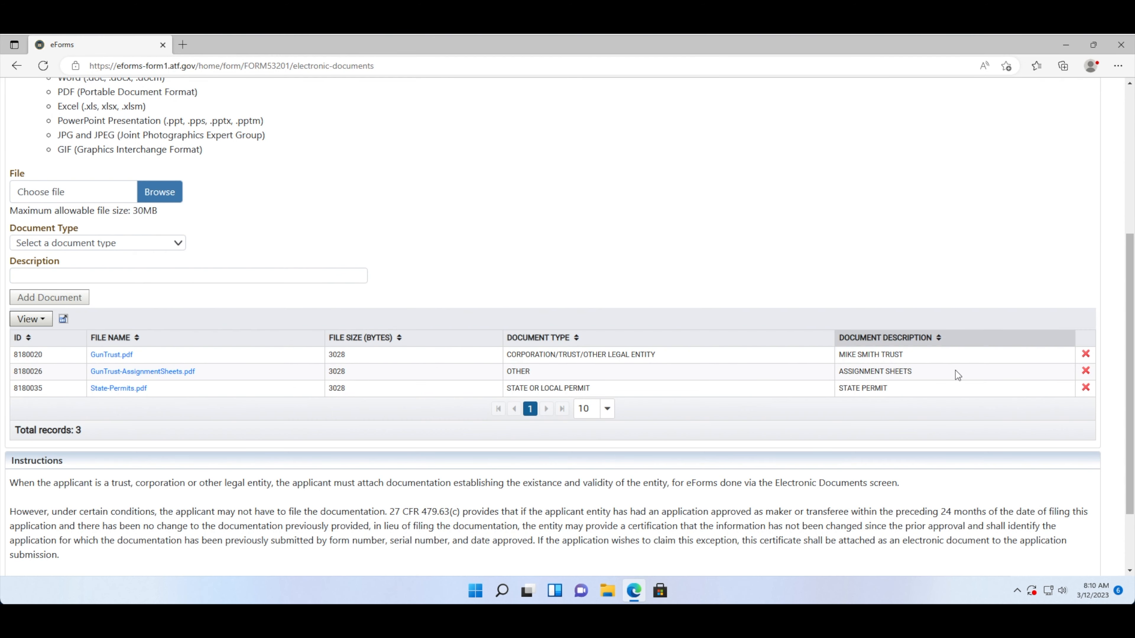
pyautogui.click(1085, 388)
pyautogui.click(610, 126)
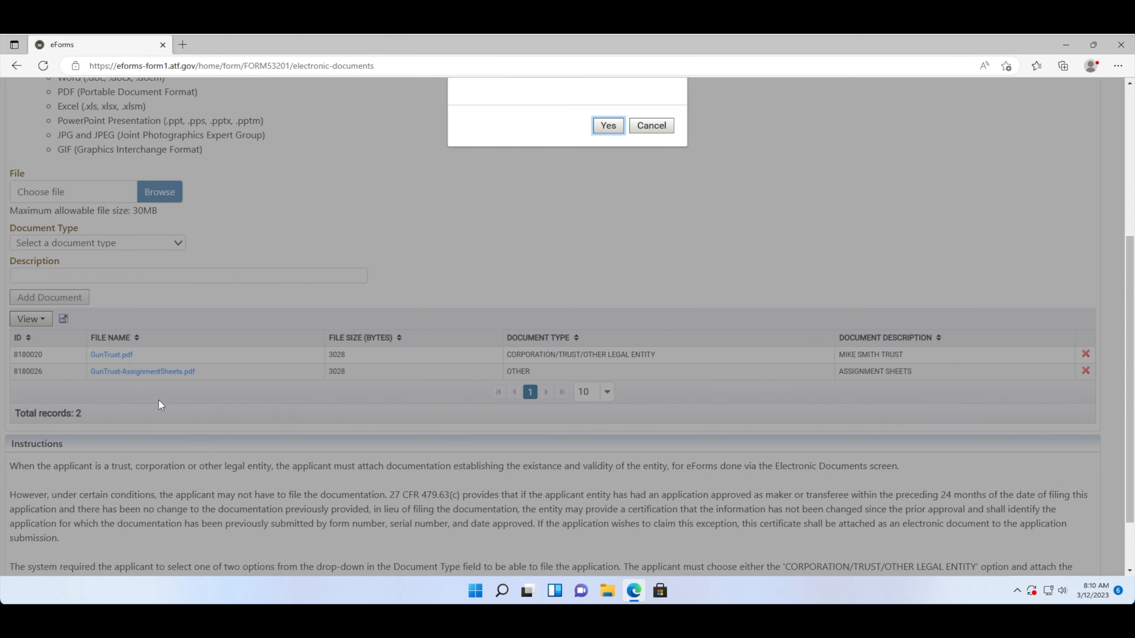
pyautogui.scroll(-2, 159, 400)
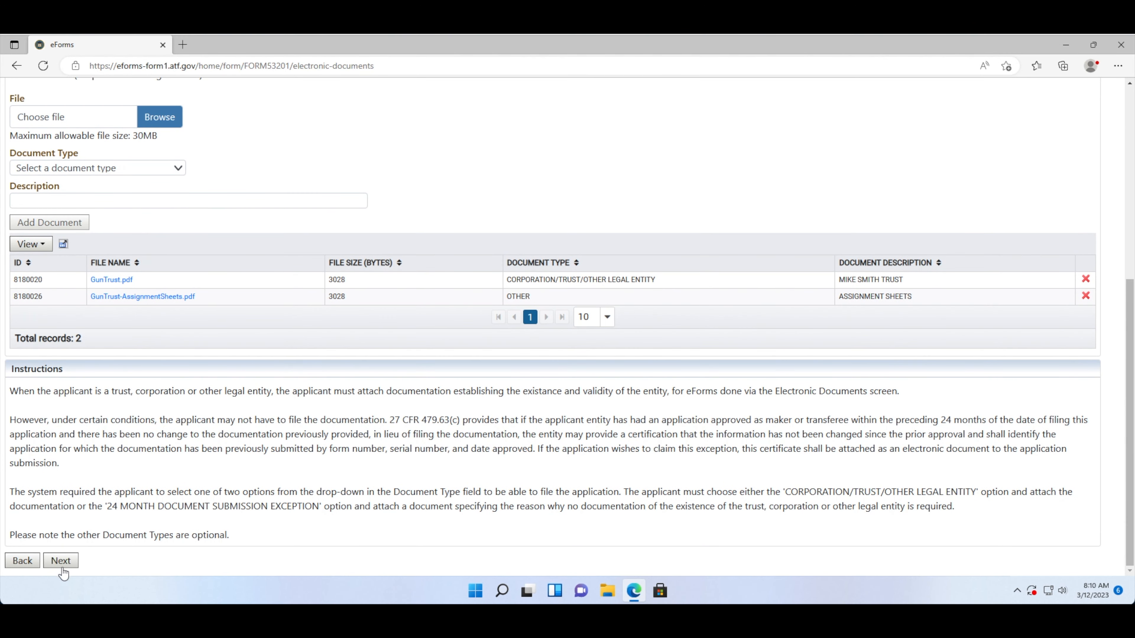
# - On the Verify page, confirm the CLEO and firearm details are correct
pyautogui.click(61, 562)
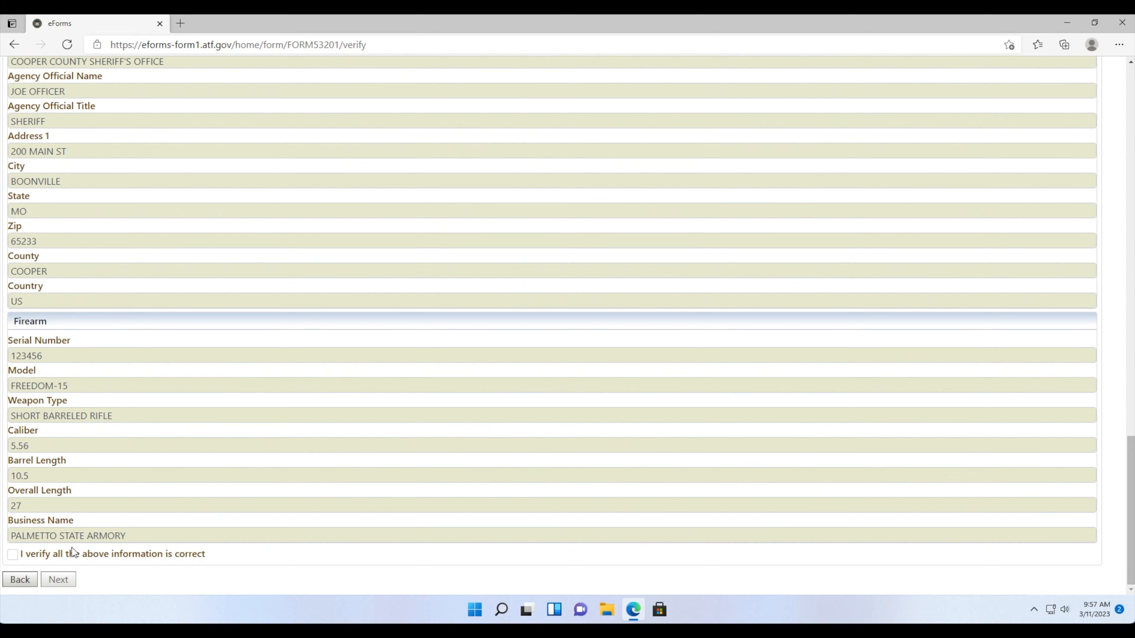
pyautogui.click(13, 555)
# - On the Certify page, accept the certification statement
pyautogui.click(58, 579)
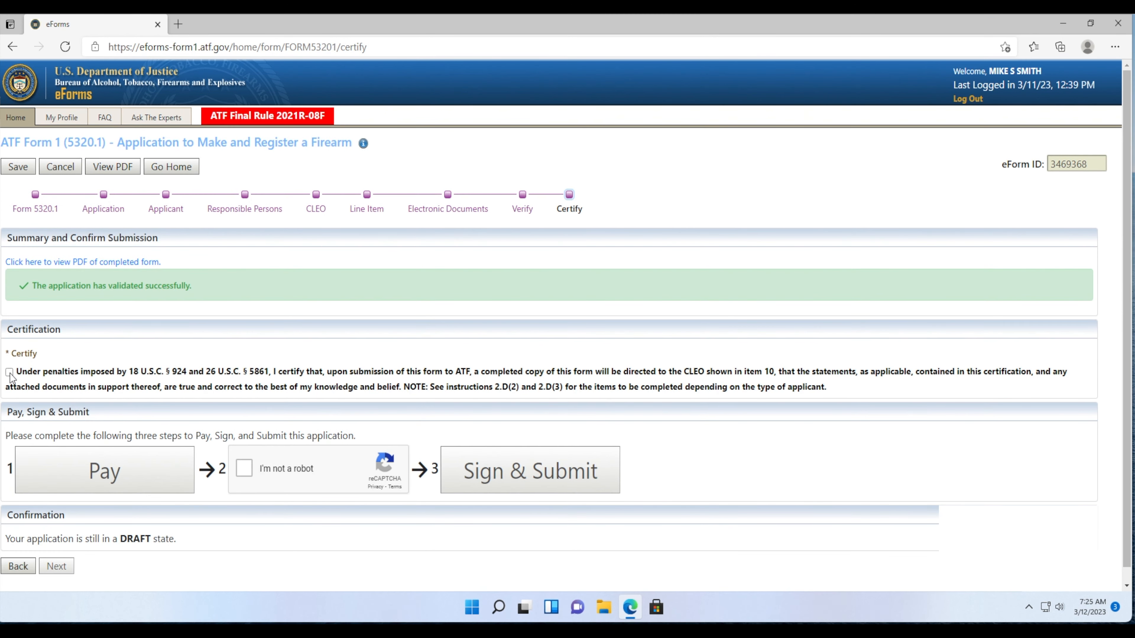
pyautogui.click(9, 372)
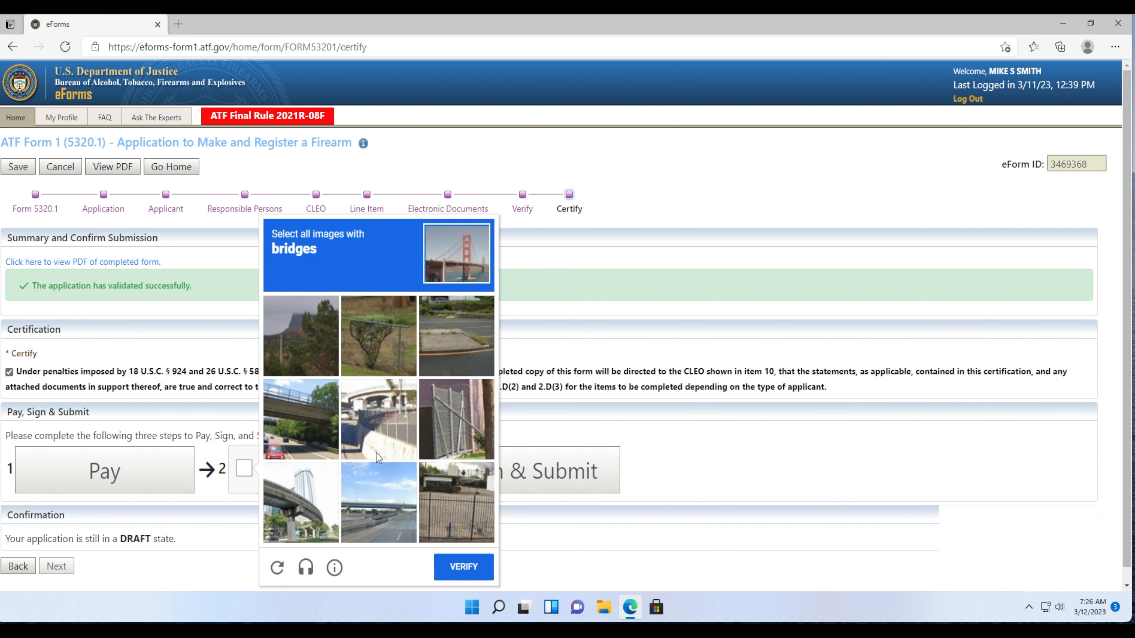
# - Pass the reCAPTCHA by selecting the four bridge images and verifying
pyautogui.click(318, 510)
pyautogui.click(384, 509)
pyautogui.click(362, 432)
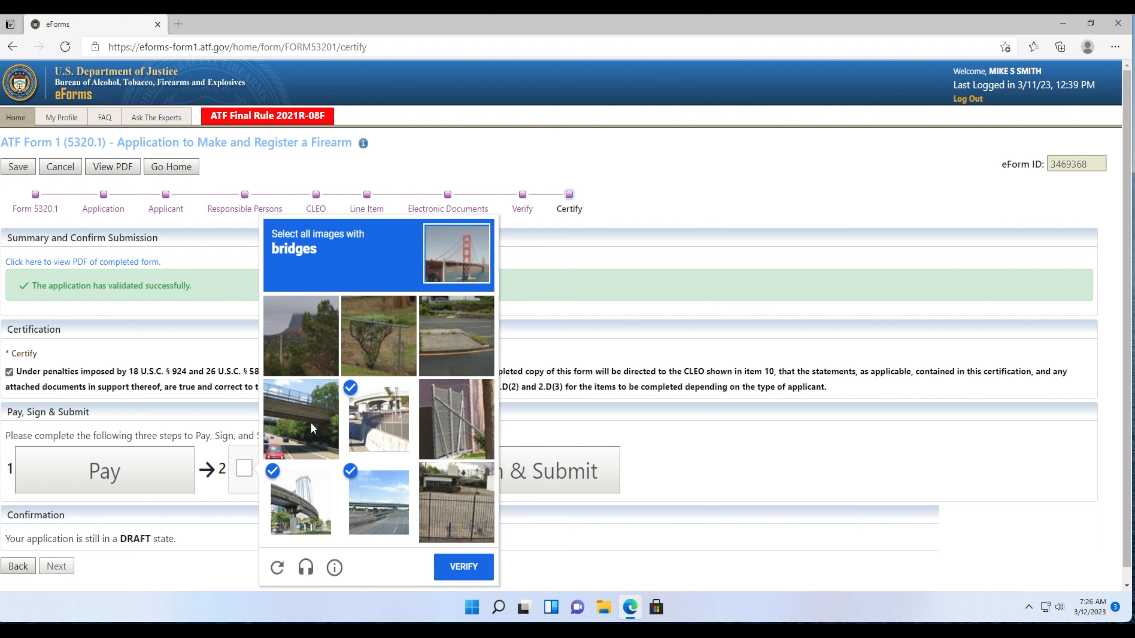
pyautogui.click(311, 422)
pyautogui.click(458, 565)
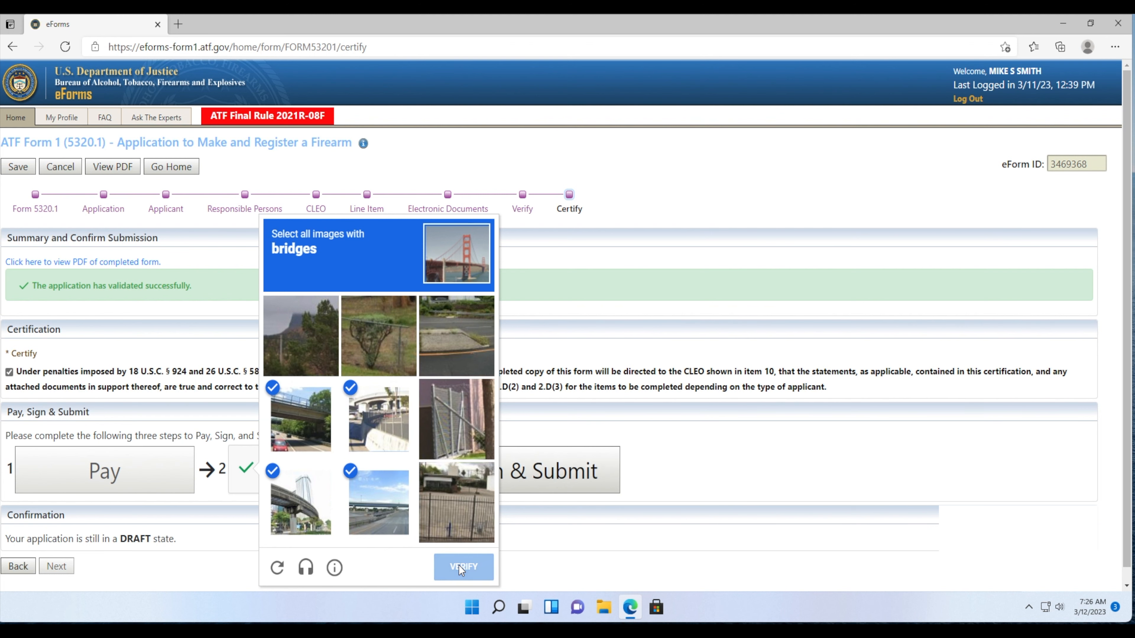
# - Sign and submit the application with the account PIN
pyautogui.click(470, 484)
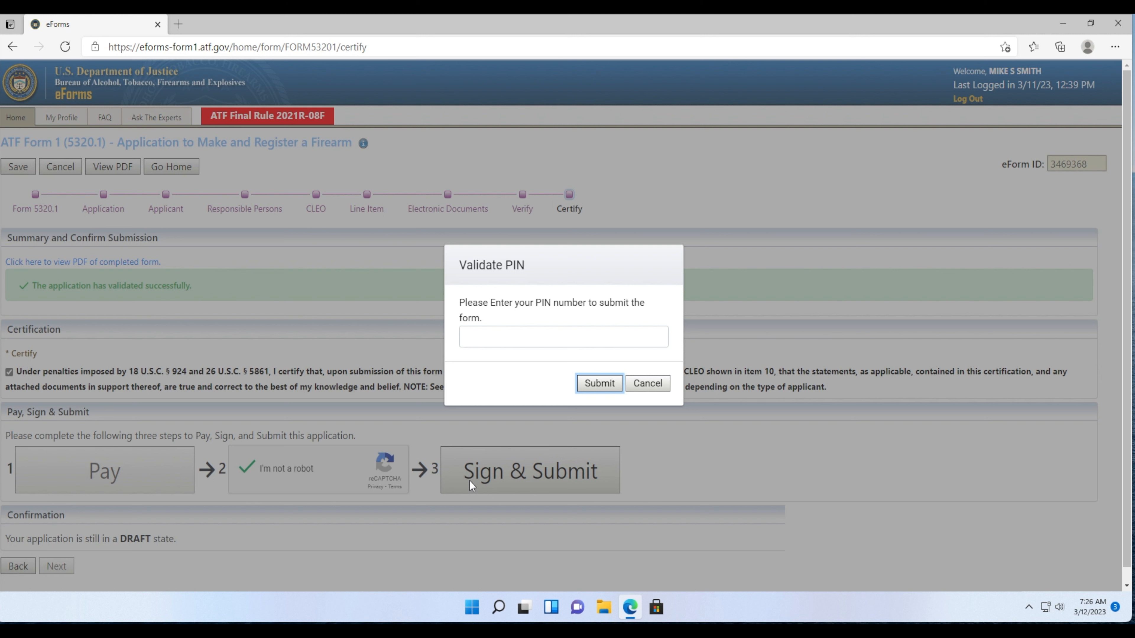
pyautogui.click(465, 339)
pyautogui.write('1')
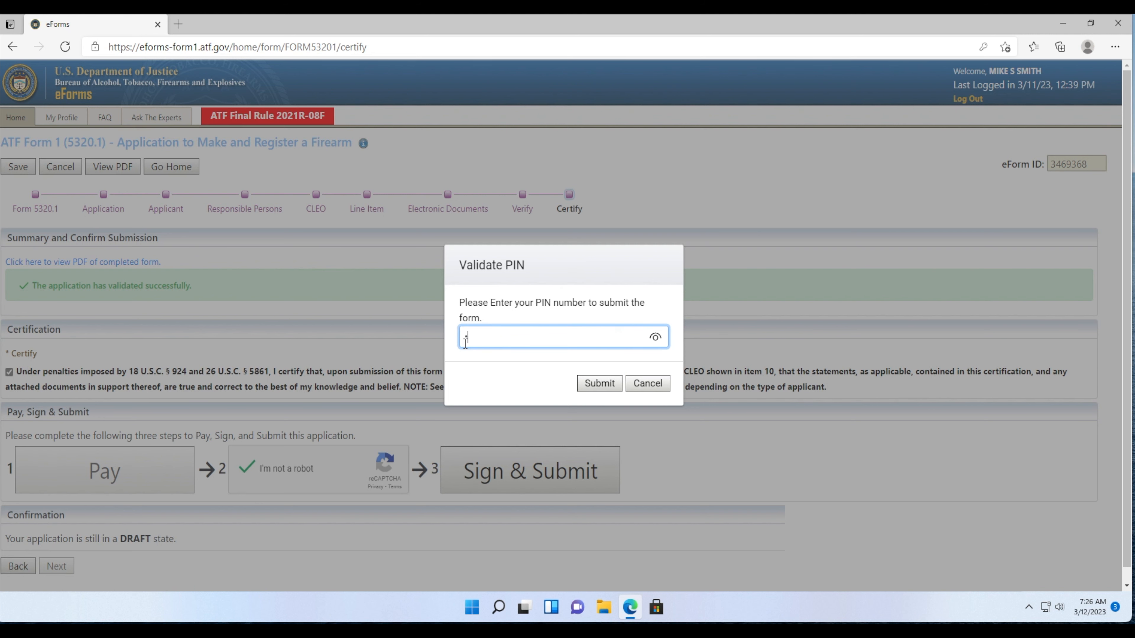
pyautogui.write('•••••')
pyautogui.click(585, 383)
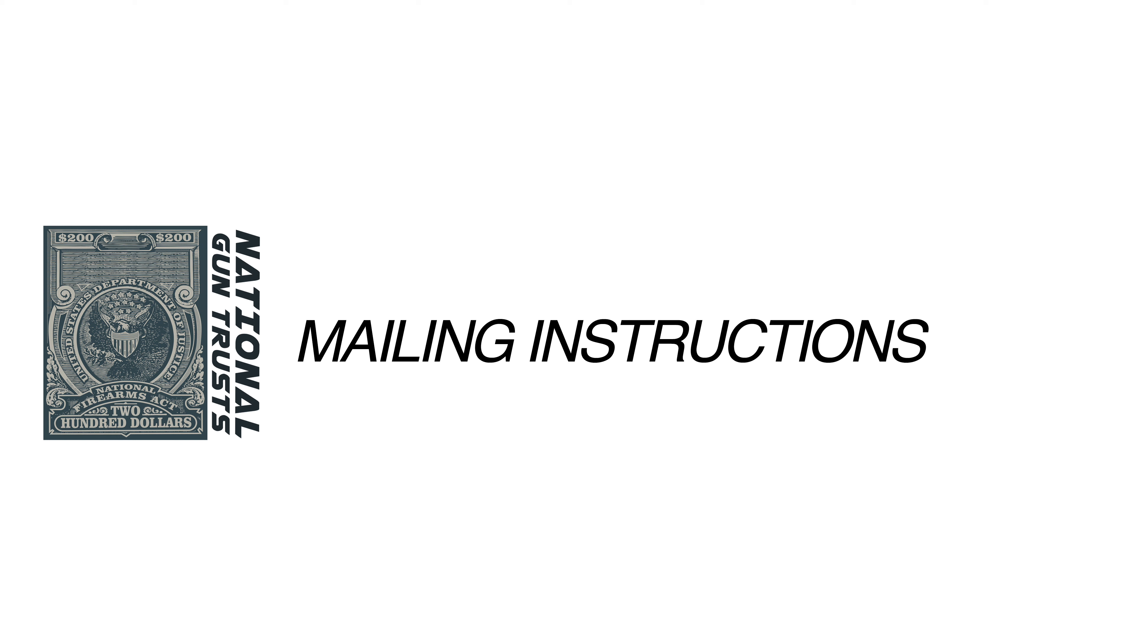